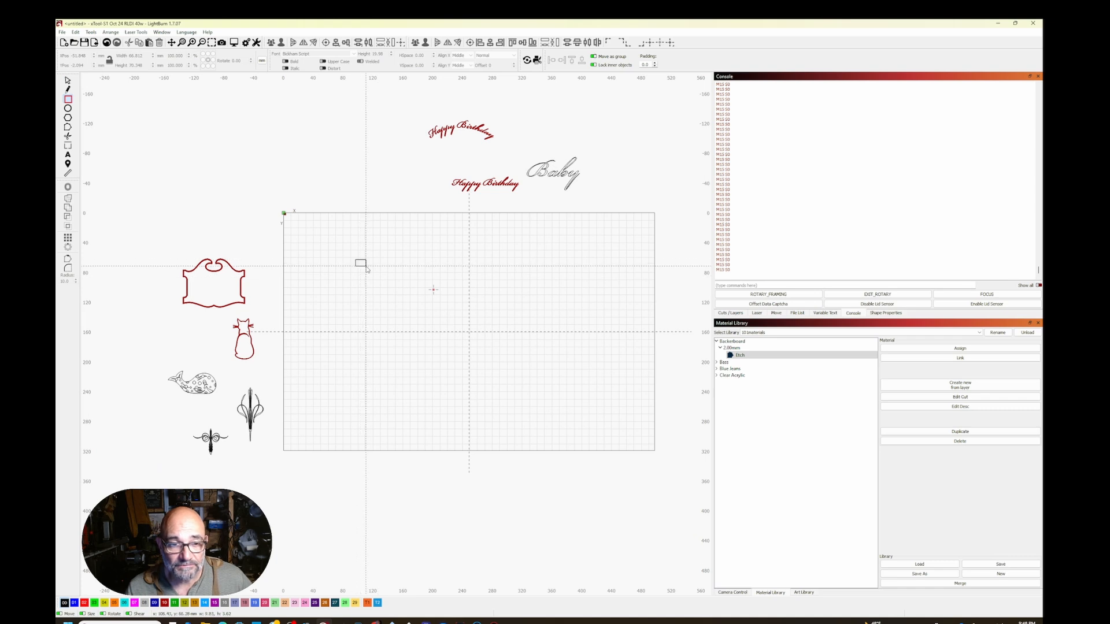
Draw three overlapping rectangles in the work area and unite them into a single stepped outline.
{"action": "left_click_drag", "start_coordinate": [403, 319], "coordinate": [403, 319]}
{"action": "mouse_move", "coordinate": [372, 282]}
{"action": "left_mouse_down"}
{"action": "mouse_move", "coordinate": [442, 365]}
{"action": "mouse_move", "coordinate": [469, 367]}
{"action": "left_mouse_up"}
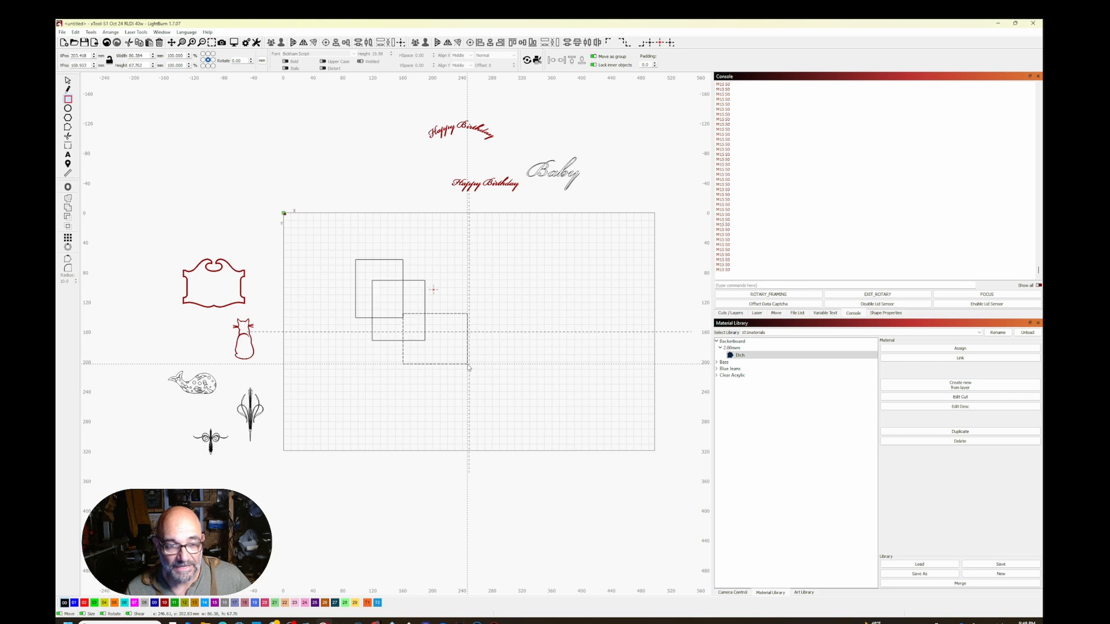
{"action": "left_click", "coordinate": [69, 80]}
{"action": "left_click_drag", "start_coordinate": [311, 228], "coordinate": [516, 391]}
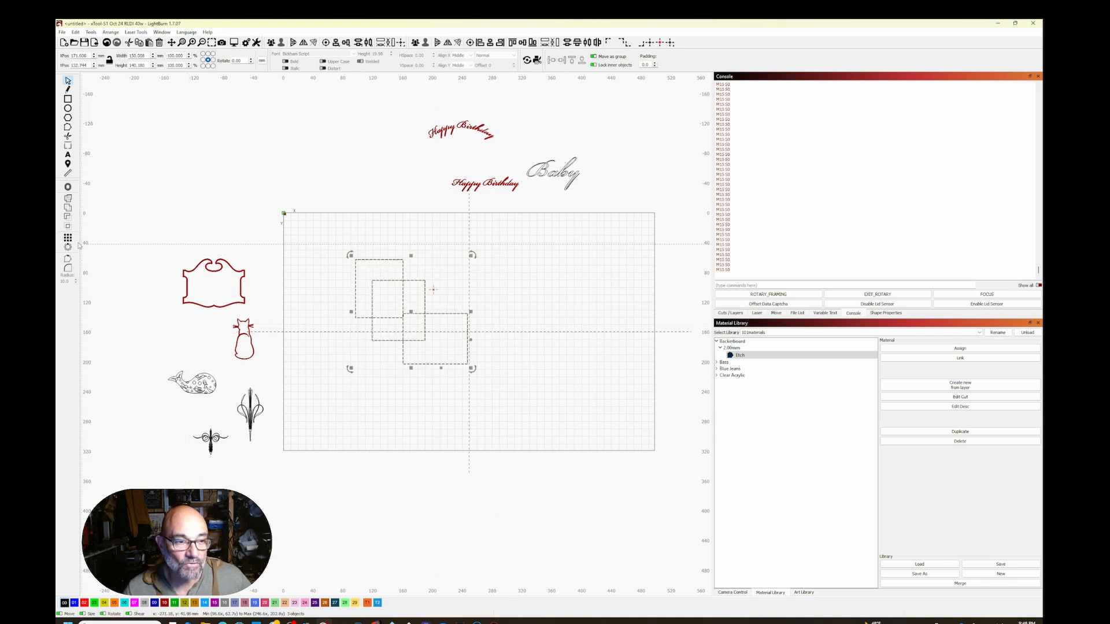
{"action": "left_click", "coordinate": [70, 202]}
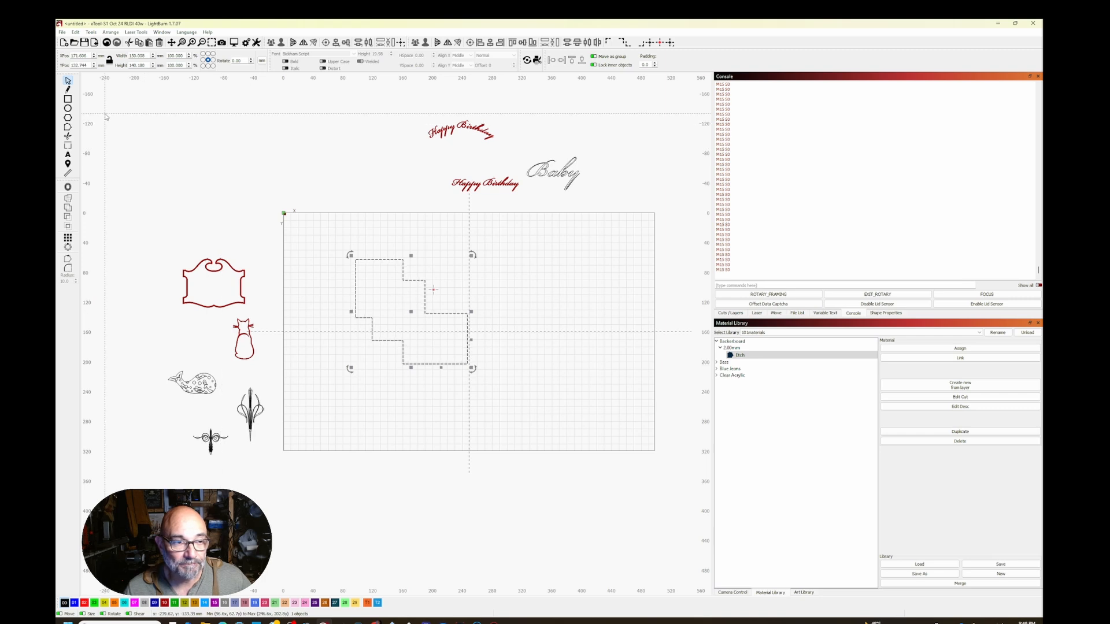
Draw a short curved hook-shaped line rising from the upper edge of the stepped outline's lowest block.
{"action": "left_click", "coordinate": [67, 89]}
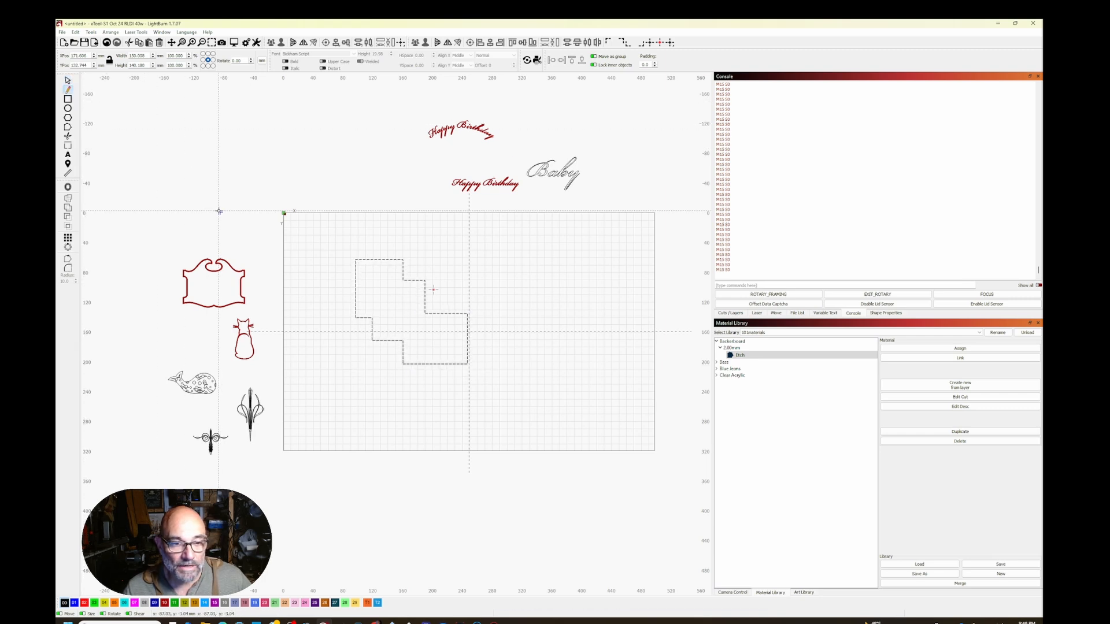
{"action": "left_click", "coordinate": [460, 315]}
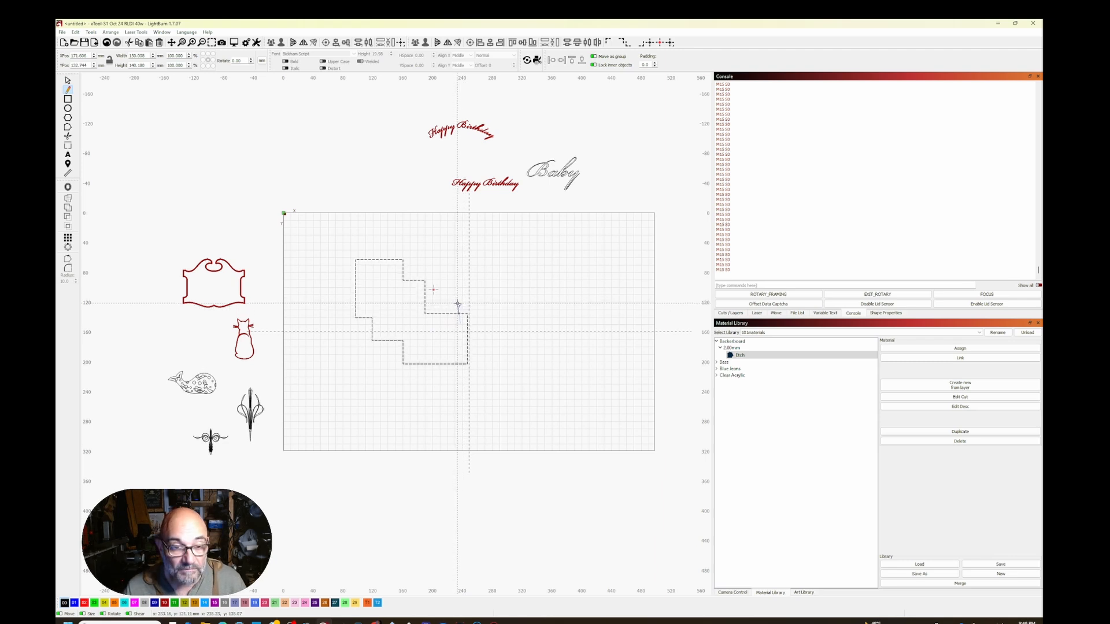
{"action": "left_click", "coordinate": [473, 278]}
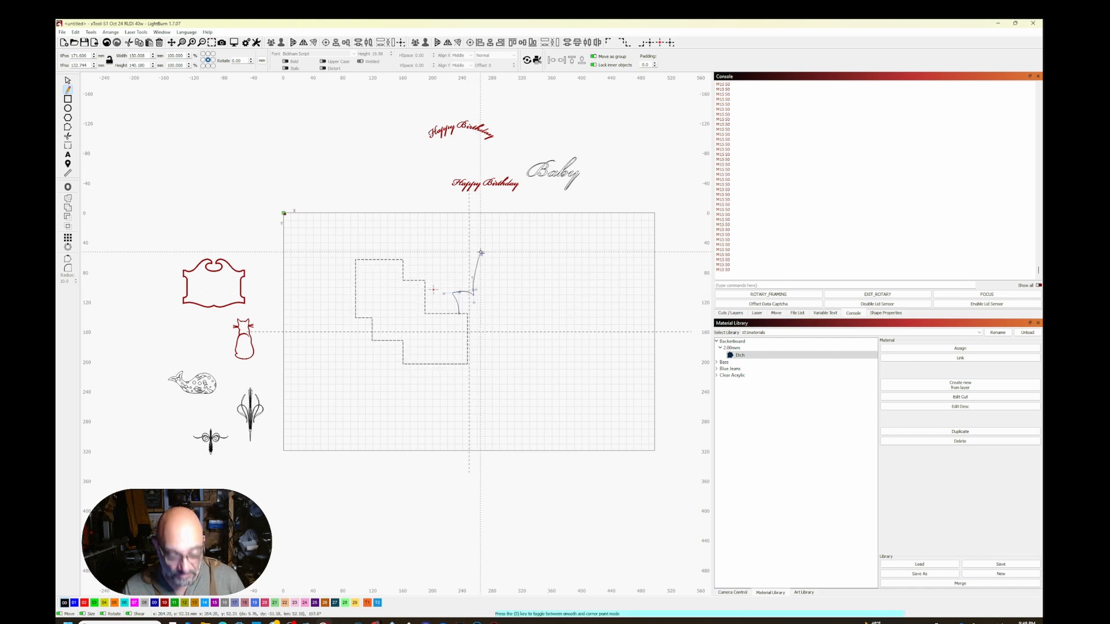
{"action": "key", "text": "Escape"}
{"action": "key", "text": "Escape"}
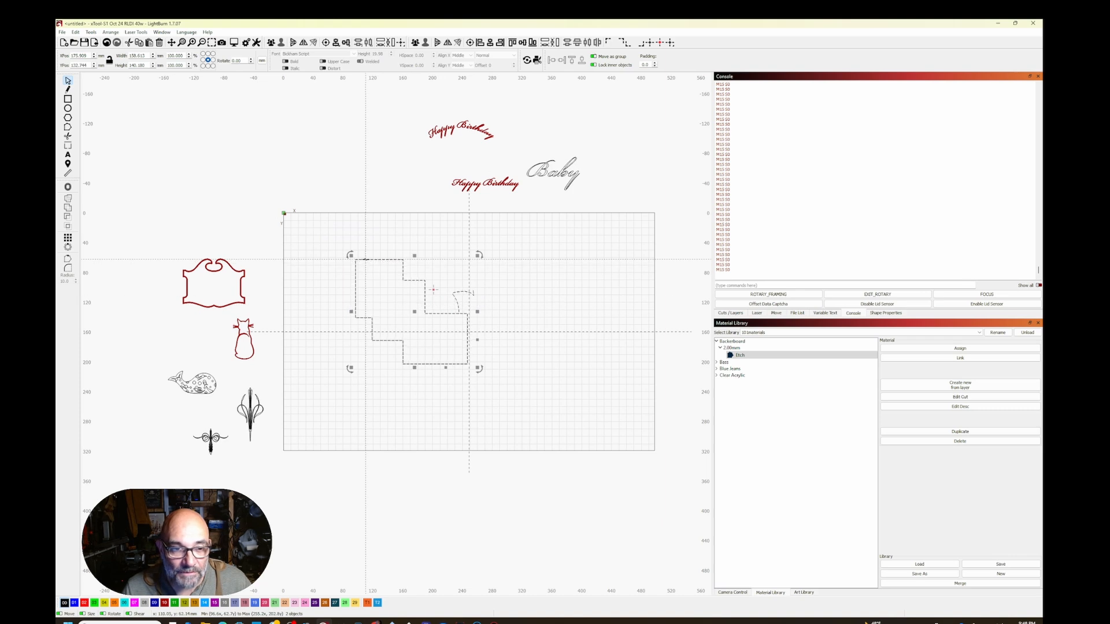
Group the stepped outline with the curved line and scale them down to about 70 mm wide and 61 mm high.
{"action": "left_click_drag", "start_coordinate": [352, 258], "coordinate": [396, 276]}
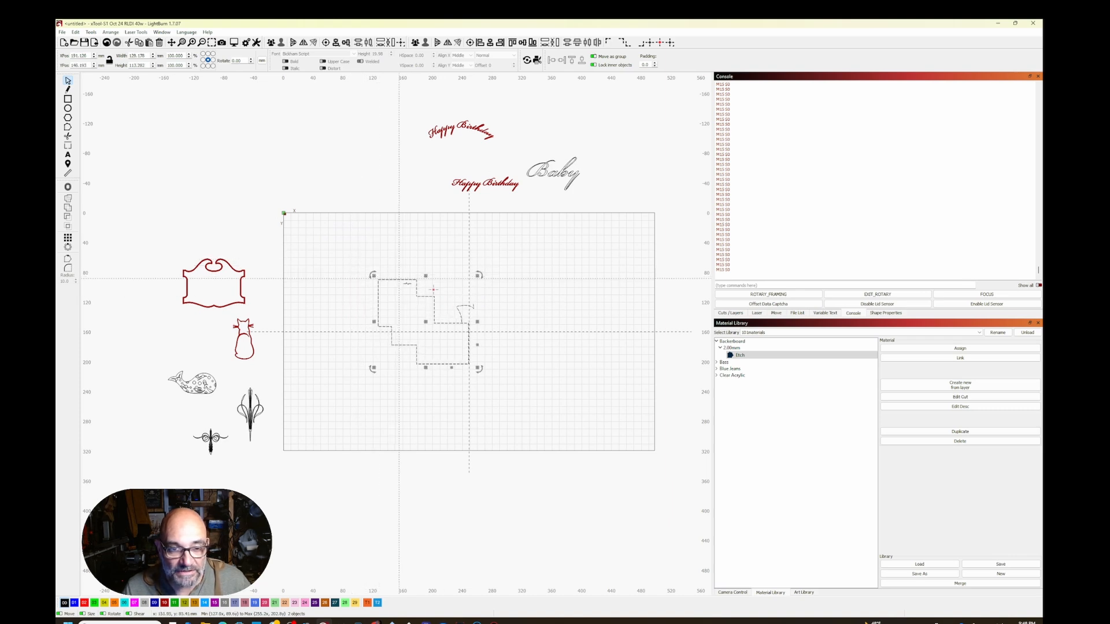
{"action": "right_click", "coordinate": [425, 321]}
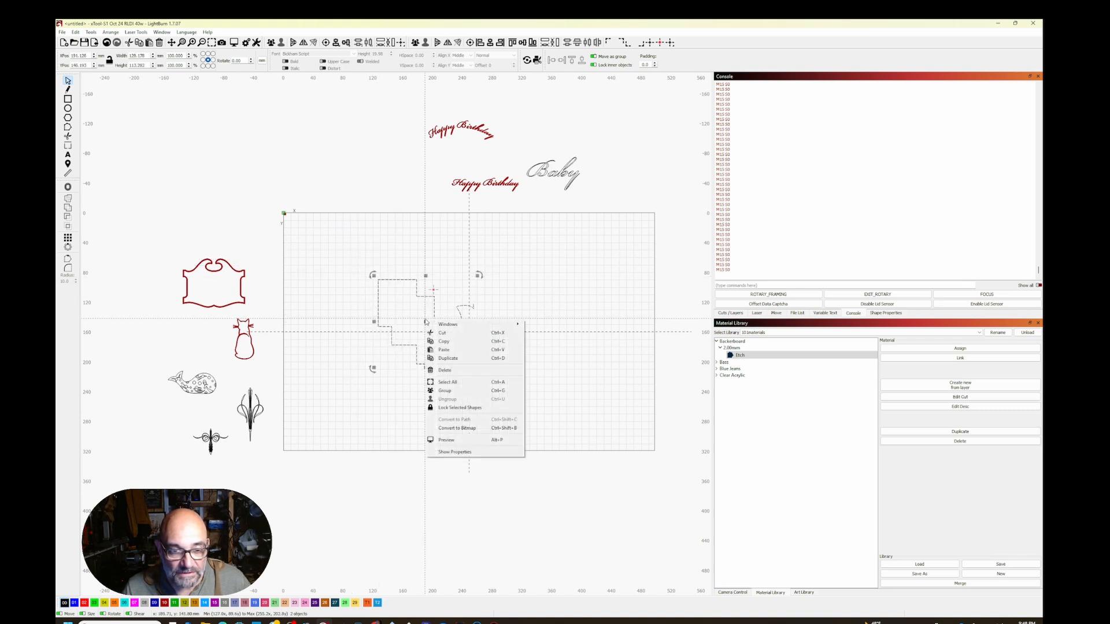
{"action": "left_click", "coordinate": [444, 390]}
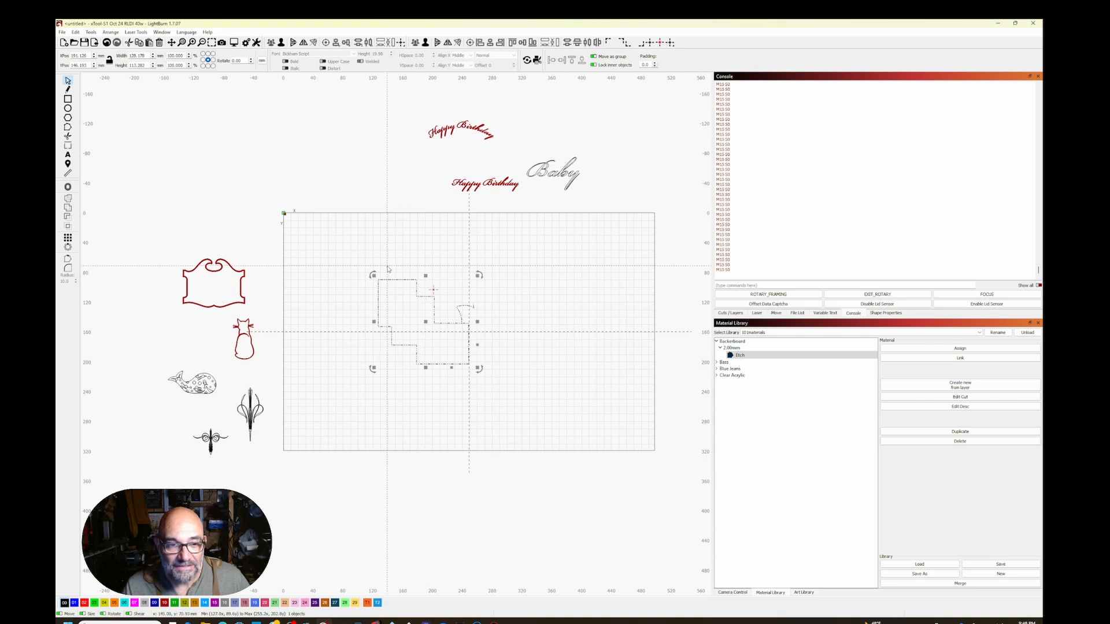
{"action": "left_click_drag", "start_coordinate": [374, 277], "coordinate": [425, 316]}
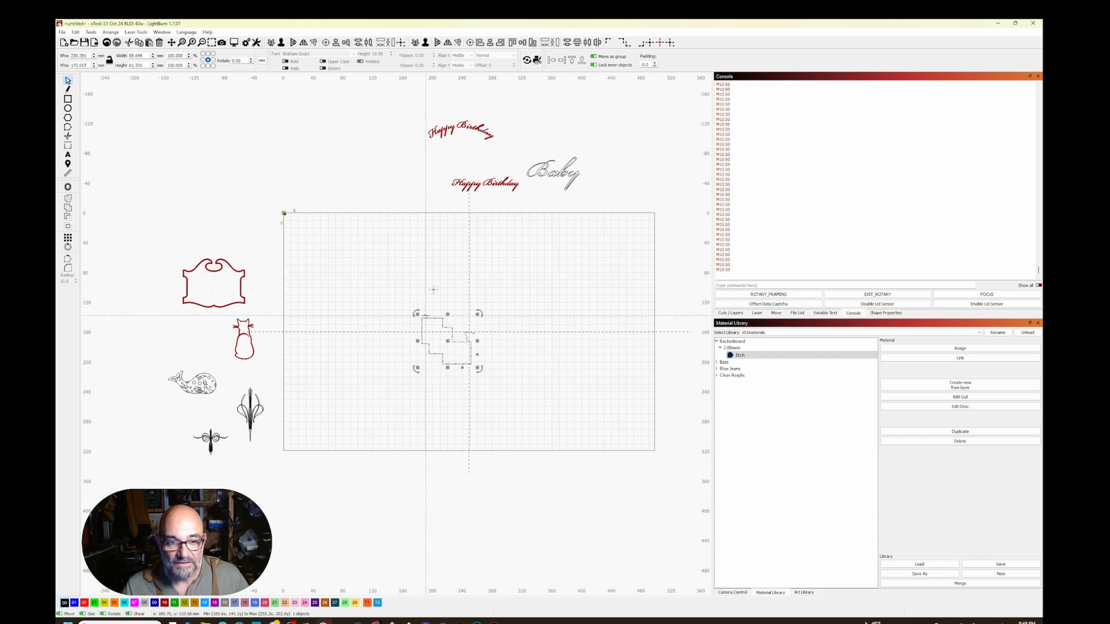
{"action": "left_click", "coordinate": [426, 317]}
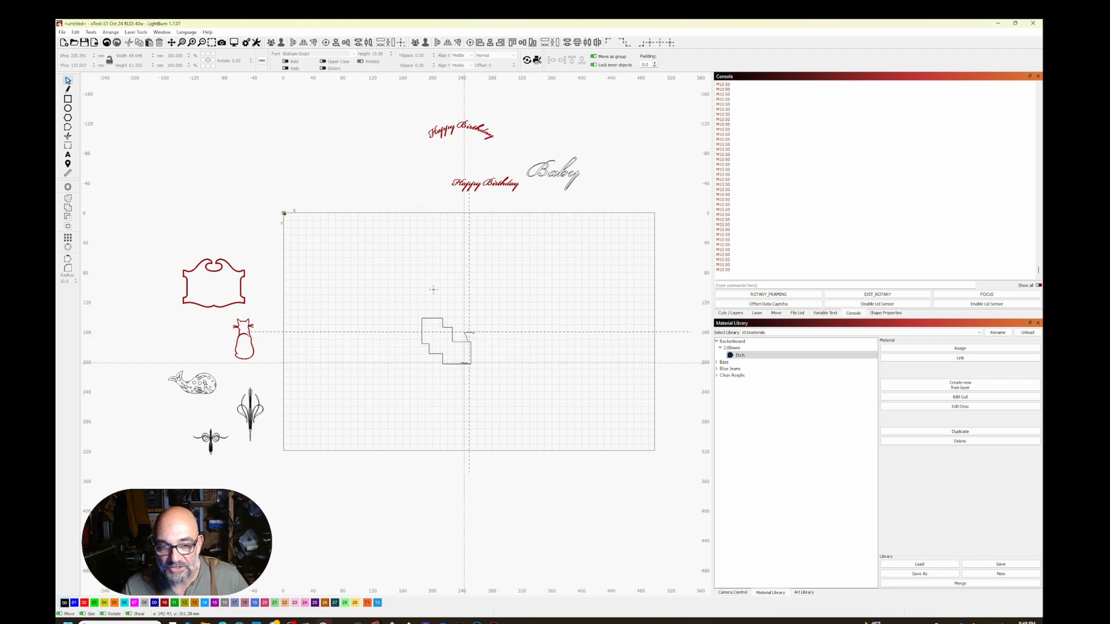
Create a circular array of the grouped outline with 16 rotated copies from 0 to 360 degrees and the center X at 228.39.
{"action": "left_click", "coordinate": [422, 336]}
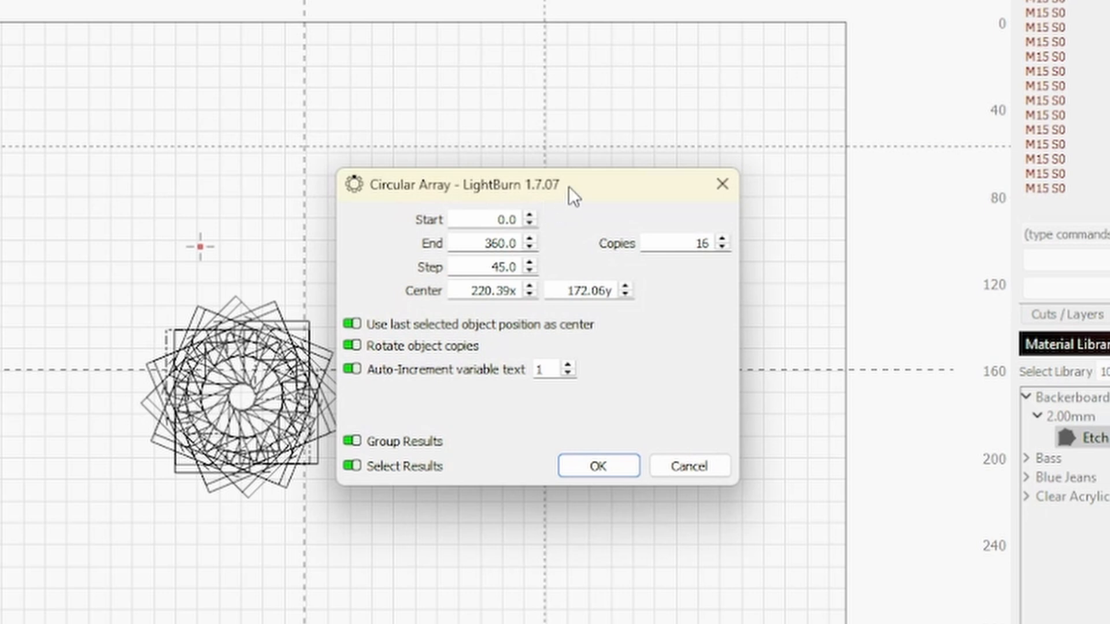
{"action": "left_click_drag", "start_coordinate": [570, 186], "coordinate": [701, 150]}
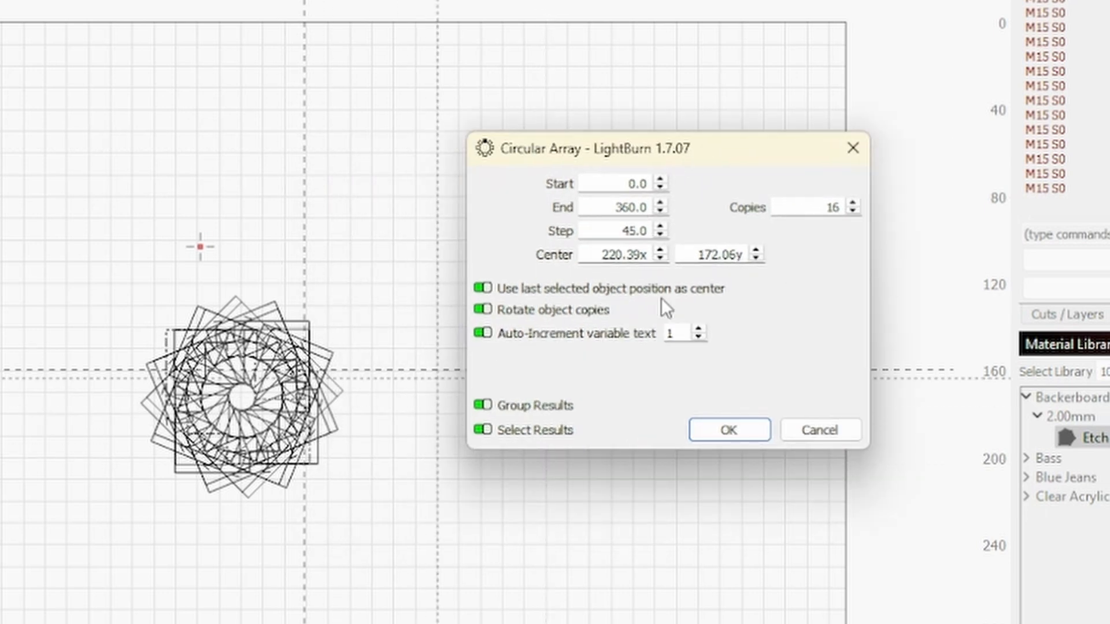
{"action": "left_click", "coordinate": [659, 256]}
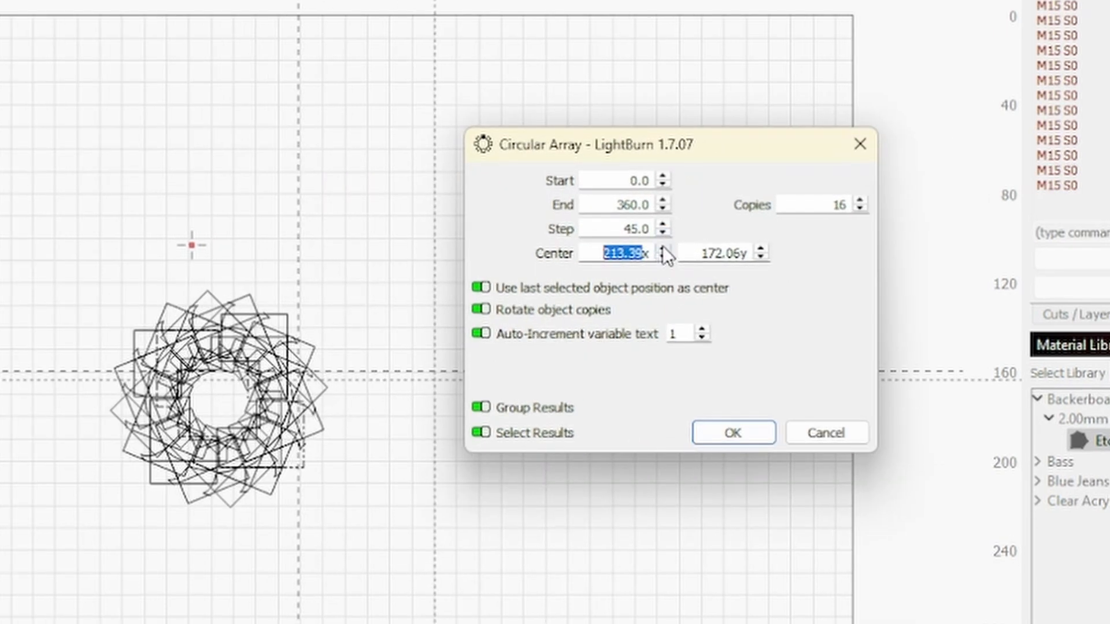
{"action": "left_click", "coordinate": [660, 249]}
{"action": "left_click", "coordinate": [659, 249]}
{"action": "left_click", "coordinate": [660, 249]}
{"action": "left_click", "coordinate": [659, 249]}
{"action": "left_click", "coordinate": [663, 249]}
{"action": "left_click", "coordinate": [662, 249]}
{"action": "left_click", "coordinate": [663, 249]}
{"action": "left_click", "coordinate": [662, 249]}
{"action": "left_click", "coordinate": [663, 250]}
{"action": "left_click", "coordinate": [663, 250]}
{"action": "left_click", "coordinate": [662, 249]}
{"action": "left_click", "coordinate": [663, 249]}
{"action": "left_click", "coordinate": [663, 250]}
{"action": "left_click", "coordinate": [662, 249]}
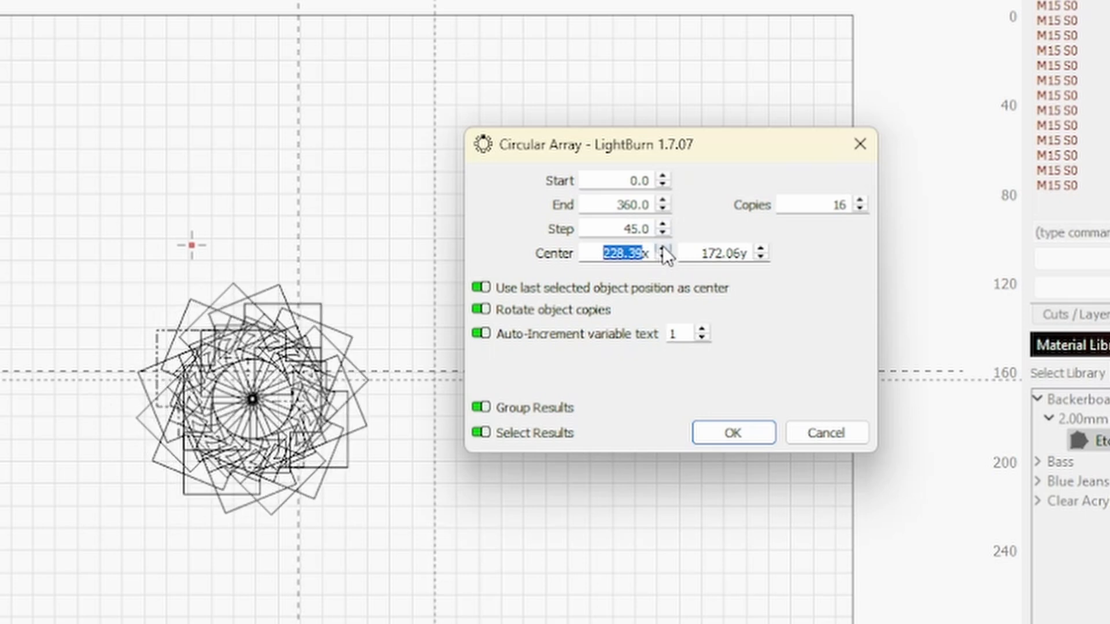
{"action": "left_click", "coordinate": [735, 438]}
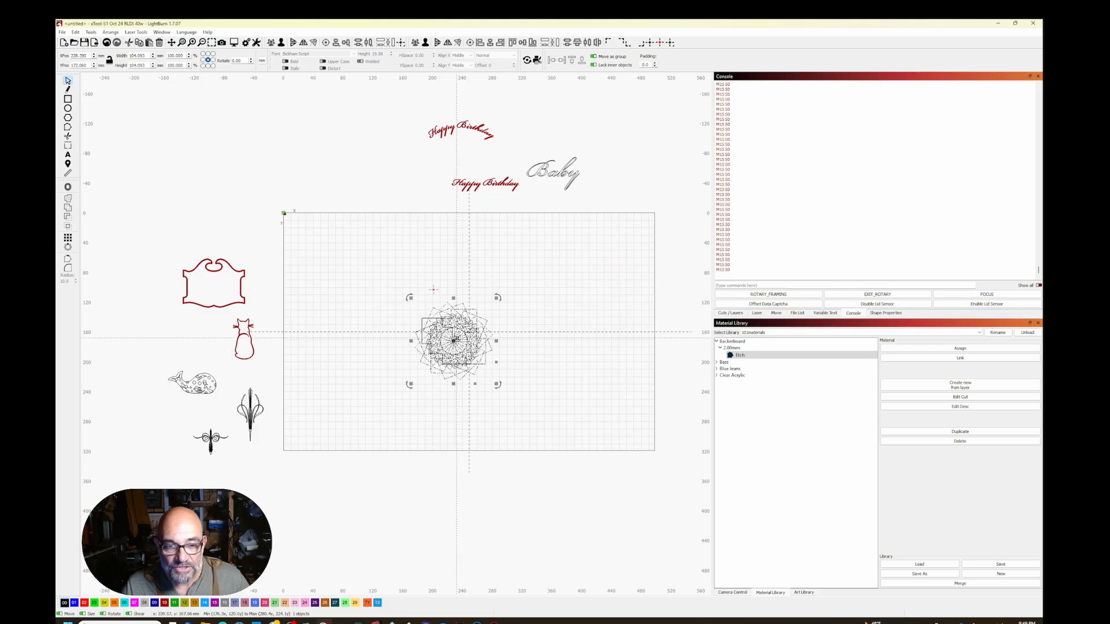
Move the finished circular pattern above the work area and the original stepped outline below it.
{"action": "left_click_drag", "start_coordinate": [456, 343], "coordinate": [363, 174]}
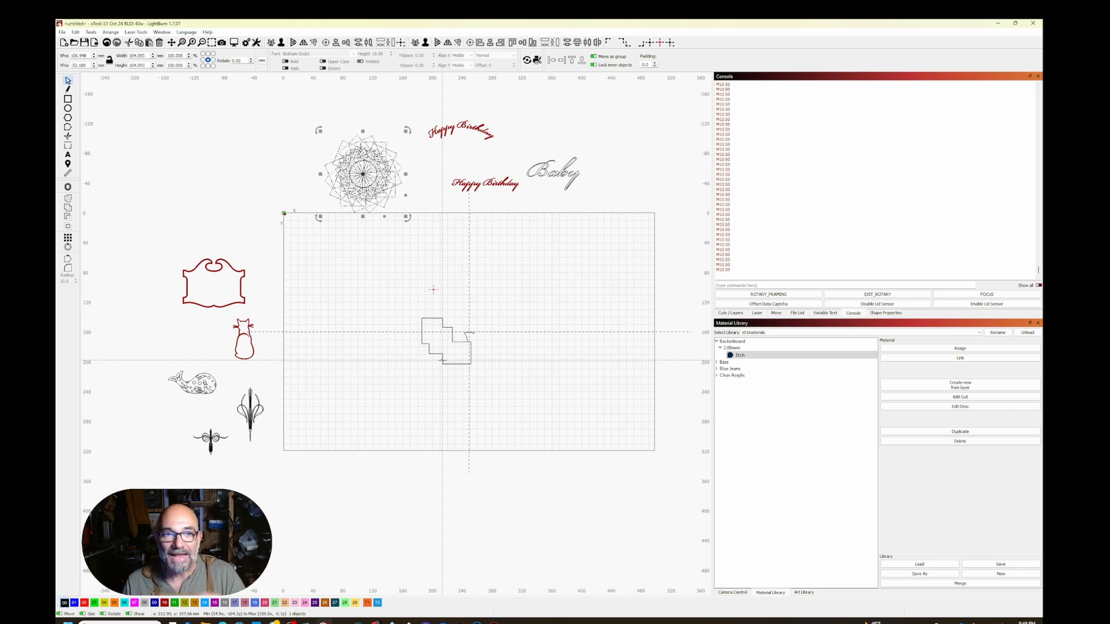
{"action": "left_click", "coordinate": [451, 365]}
{"action": "left_click", "coordinate": [468, 334]}
{"action": "left_click", "coordinate": [447, 332]}
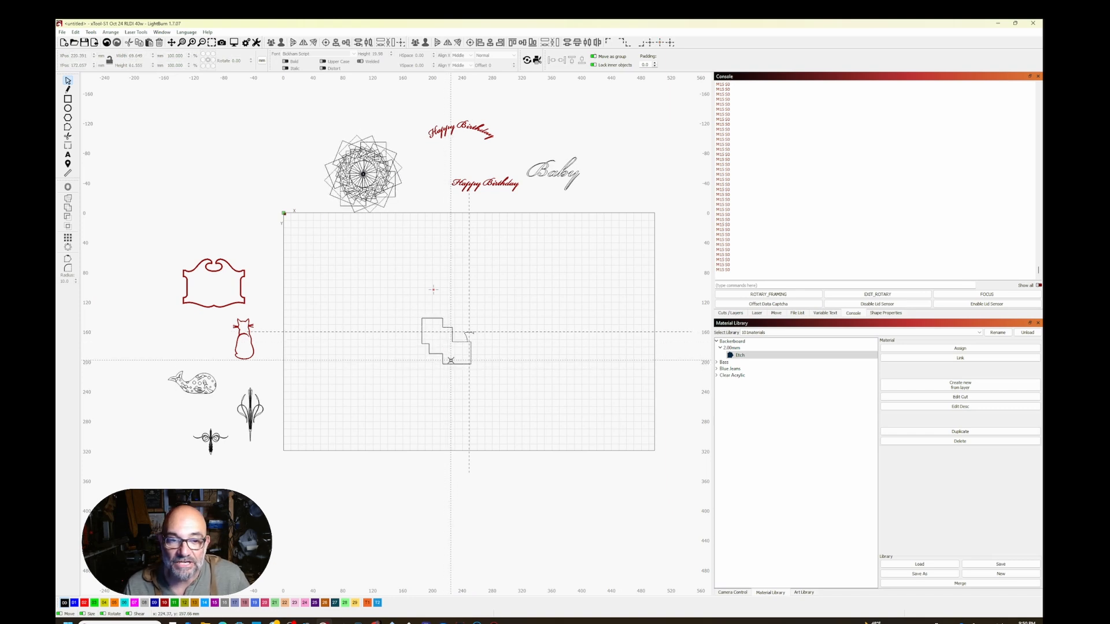
{"action": "left_click", "coordinate": [469, 334]}
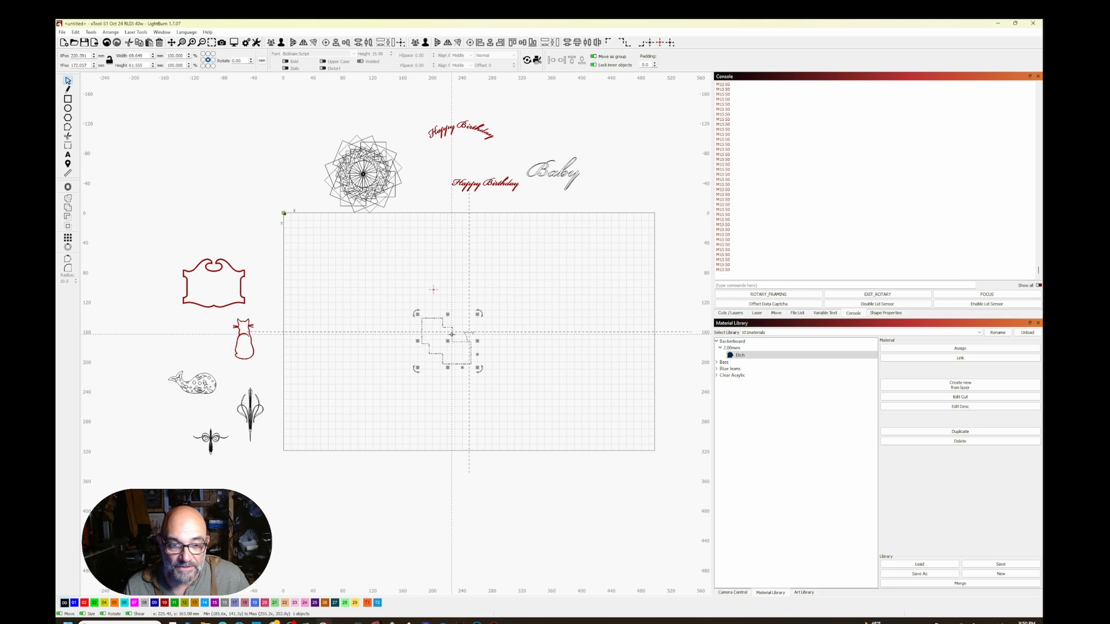
{"action": "left_click_drag", "start_coordinate": [447, 342], "coordinate": [363, 511]}
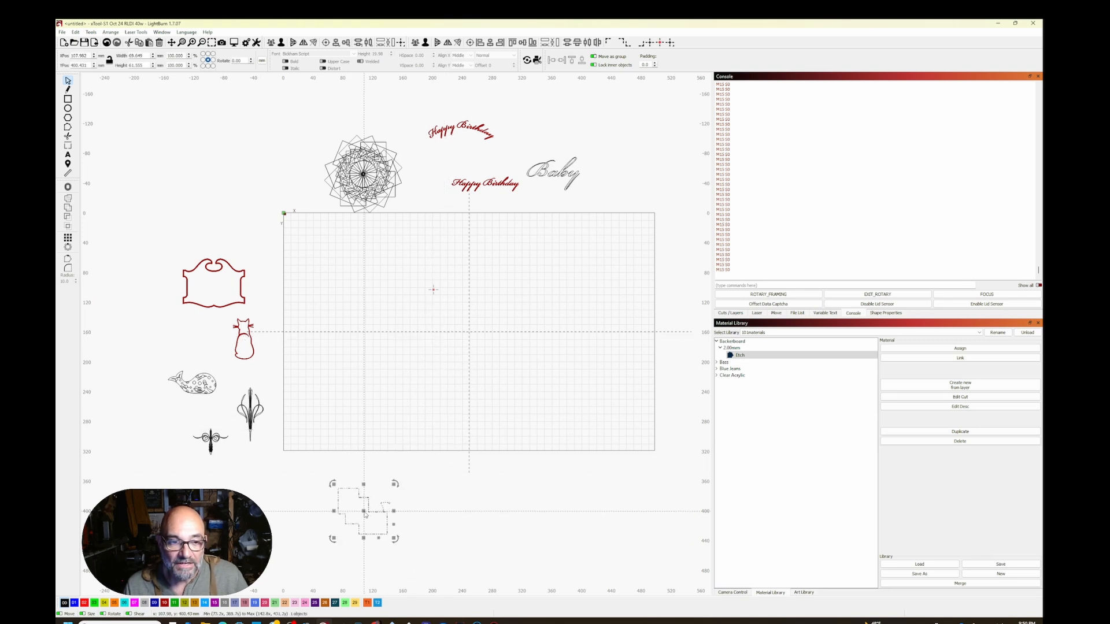
Place the red cat in the work area on layer 00 and scale it down to about 45 mm high.
{"action": "left_click_drag", "start_coordinate": [251, 339], "coordinate": [396, 374]}
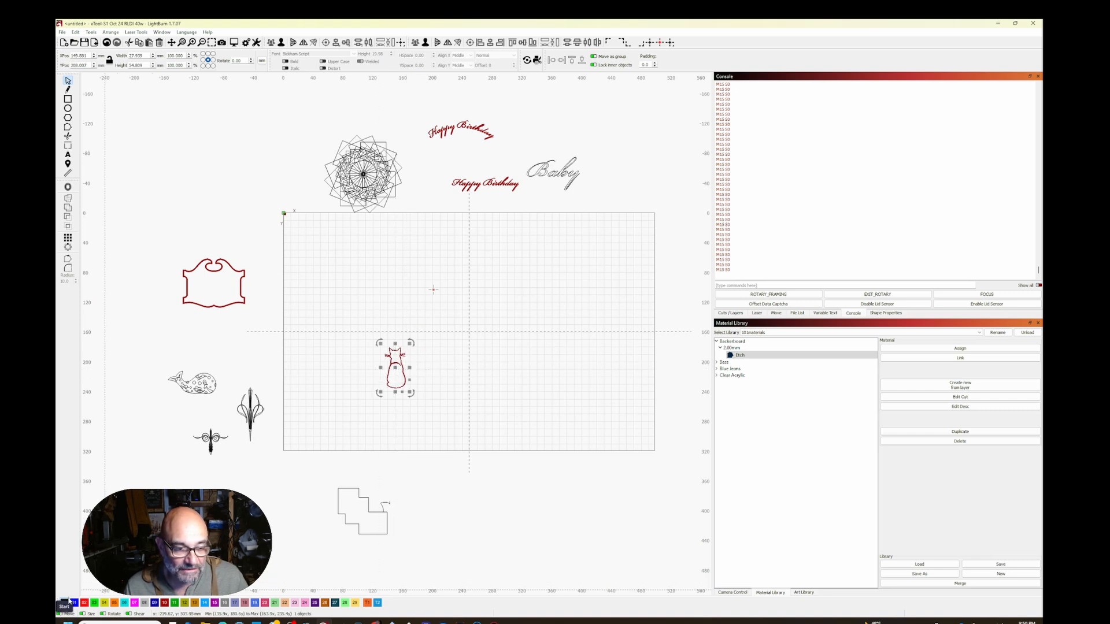
{"action": "left_click", "coordinate": [66, 603]}
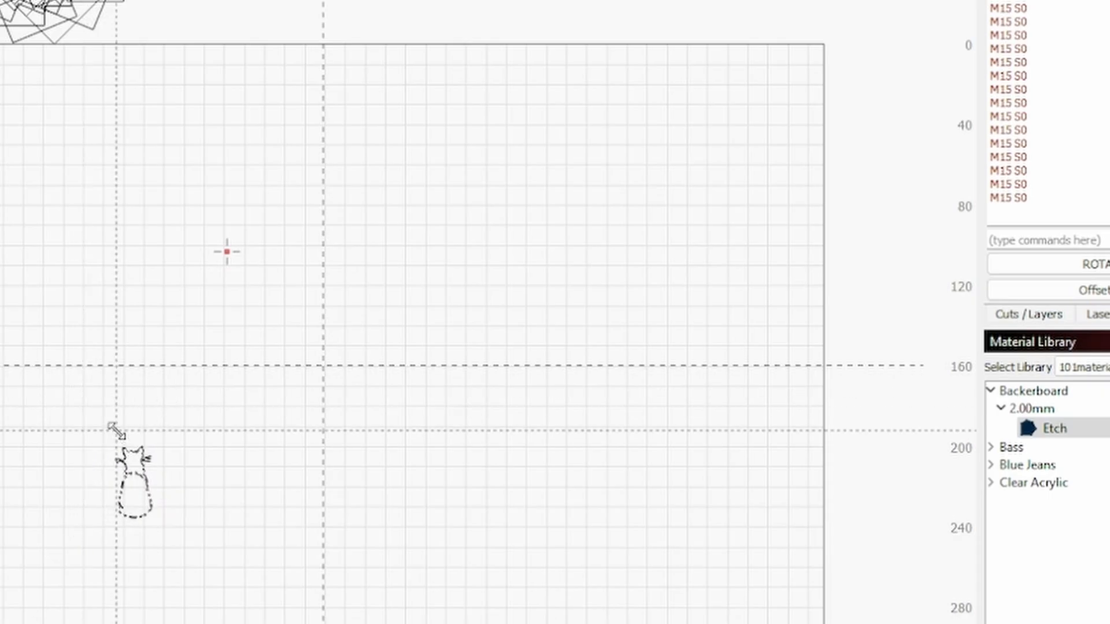
{"action": "left_click_drag", "start_coordinate": [393, 356], "coordinate": [385, 354]}
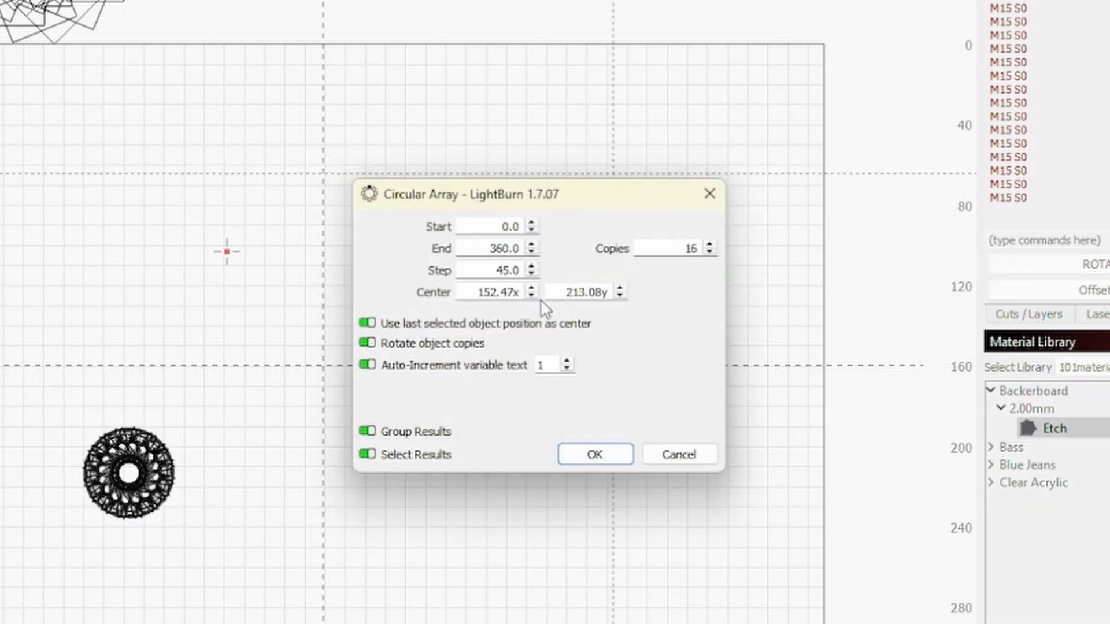
Create a circular array of the cat with 16 rotated copies and the center at X 137.47, Y 213.08.
{"action": "left_click", "coordinate": [530, 296]}
{"action": "left_click", "coordinate": [530, 296]}
{"action": "left_click", "coordinate": [529, 296]}
{"action": "left_click", "coordinate": [529, 296]}
{"action": "left_click", "coordinate": [529, 296]}
{"action": "left_click", "coordinate": [529, 297]}
{"action": "left_click", "coordinate": [530, 297]}
{"action": "left_click", "coordinate": [529, 297]}
{"action": "left_click", "coordinate": [529, 296]}
{"action": "left_click", "coordinate": [530, 296]}
{"action": "left_click", "coordinate": [530, 297]}
{"action": "left_click", "coordinate": [530, 296]}
{"action": "left_click", "coordinate": [530, 297]}
{"action": "left_click", "coordinate": [530, 297]}
{"action": "left_click", "coordinate": [530, 297]}
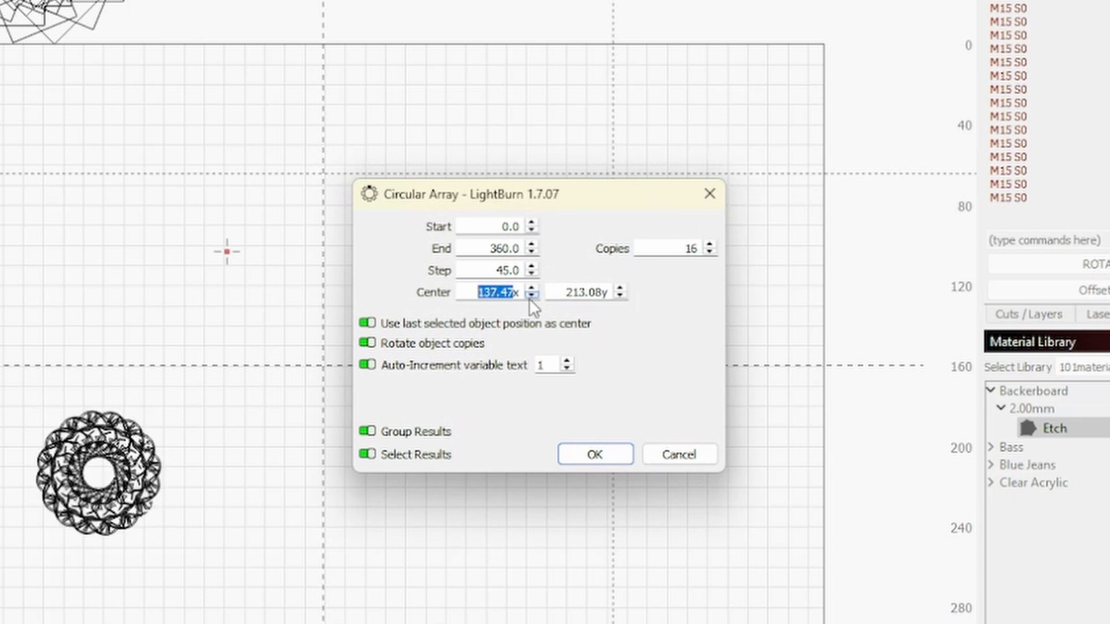
{"action": "left_click", "coordinate": [617, 454]}
Move the circular cat pattern and the original cat out of the work area to just below it.
{"action": "scroll", "coordinate": [384, 570], "scroll_direction": "up", "scroll_amount": 3}
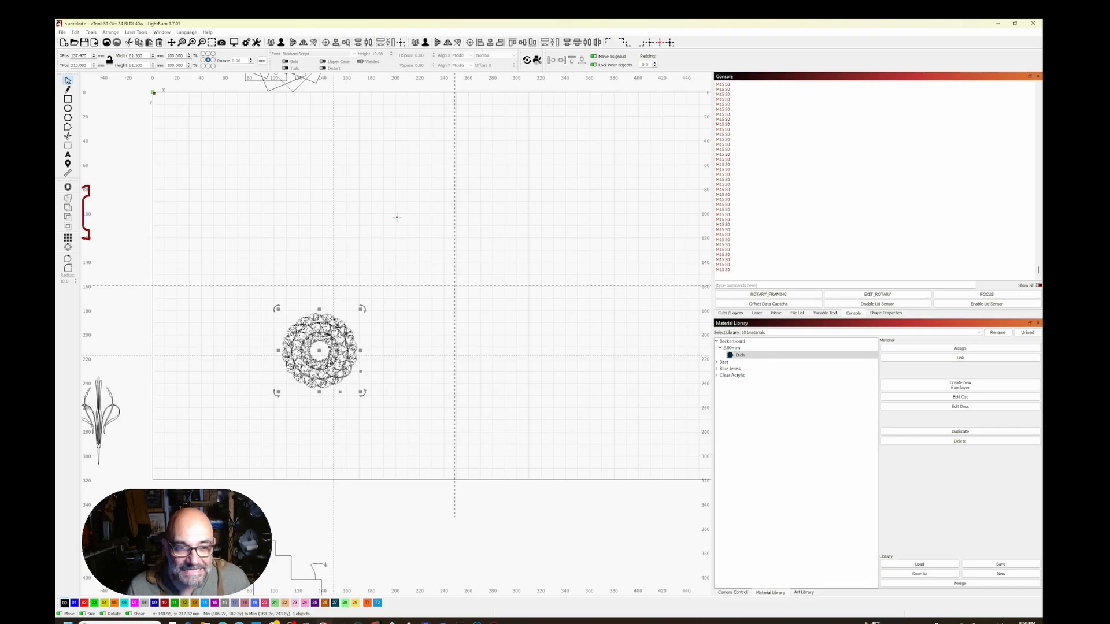
{"action": "left_click_drag", "start_coordinate": [319, 353], "coordinate": [466, 521]}
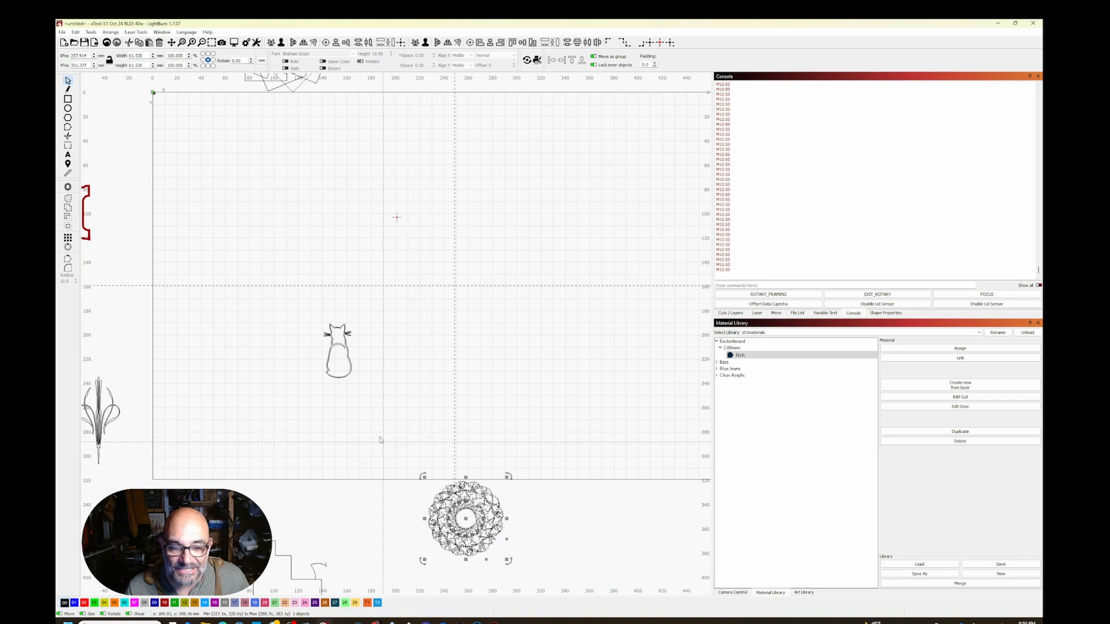
{"action": "left_click", "coordinate": [336, 348]}
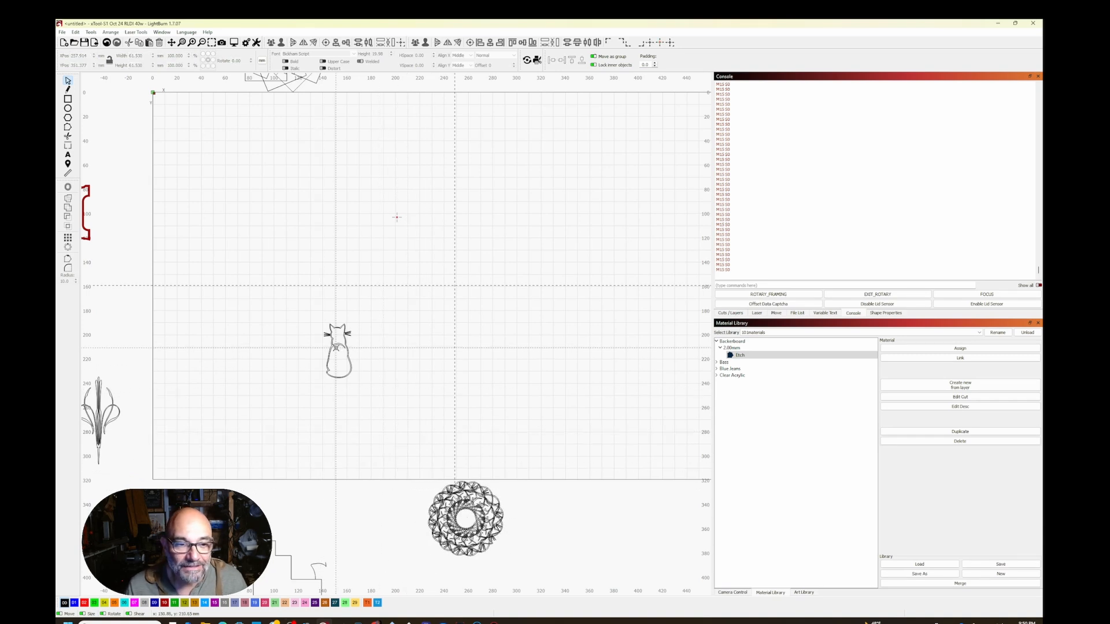
{"action": "left_click", "coordinate": [336, 345]}
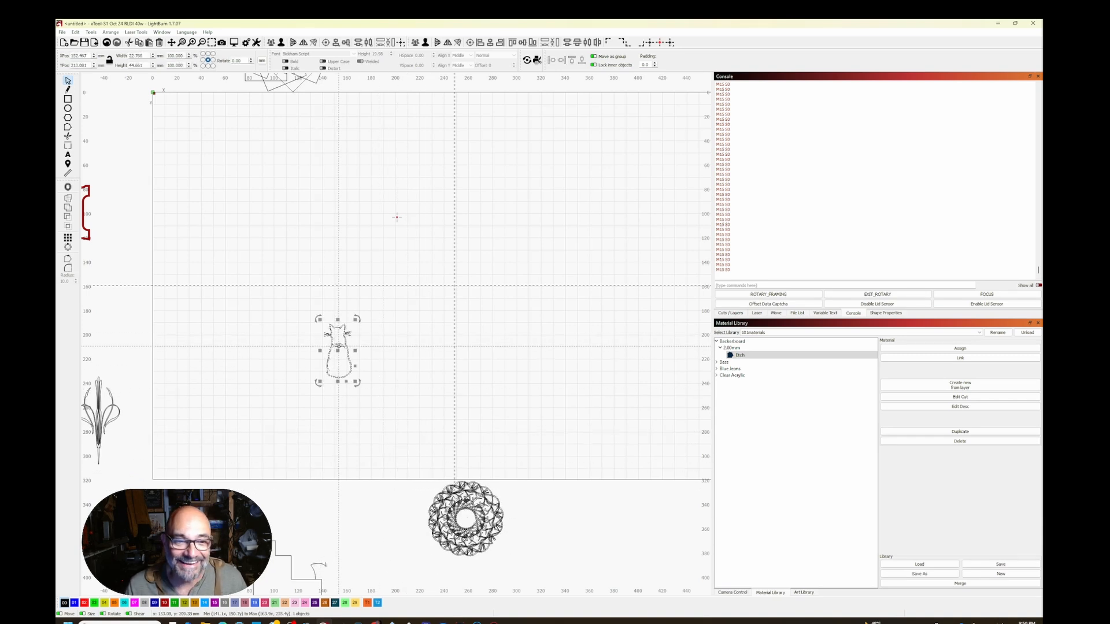
{"action": "left_click_drag", "start_coordinate": [338, 352], "coordinate": [362, 525]}
Move the spotted whale from beside the work area into its upper portion.
{"action": "scroll", "coordinate": [291, 447], "scroll_direction": "down", "scroll_amount": 2}
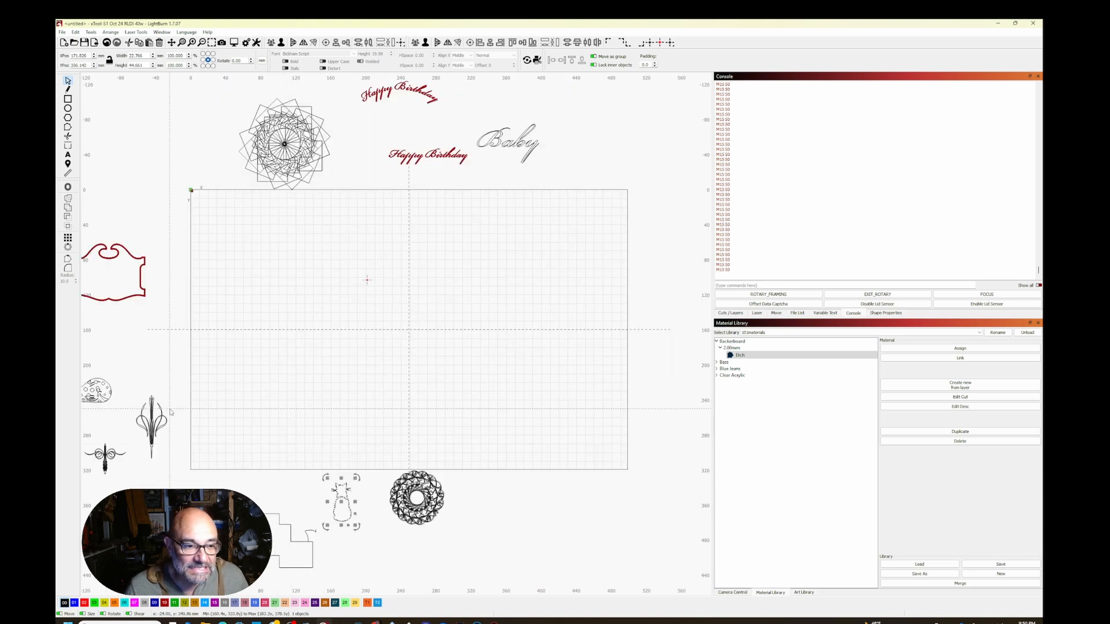
{"action": "scroll", "coordinate": [170, 409], "scroll_direction": "down", "scroll_amount": 2}
{"action": "left_click", "coordinate": [109, 394]}
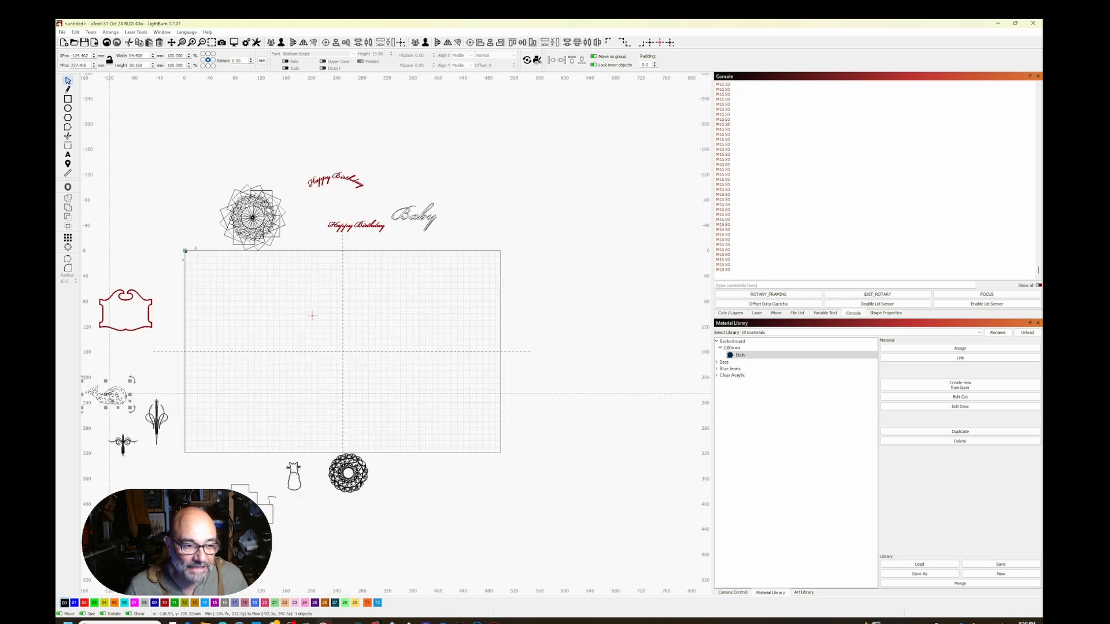
{"action": "mouse_move", "coordinate": [105, 395]}
{"action": "left_mouse_down"}
{"action": "mouse_move", "coordinate": [271, 367]}
{"action": "mouse_move", "coordinate": [294, 350]}
{"action": "mouse_move", "coordinate": [251, 312]}
{"action": "left_mouse_up"}
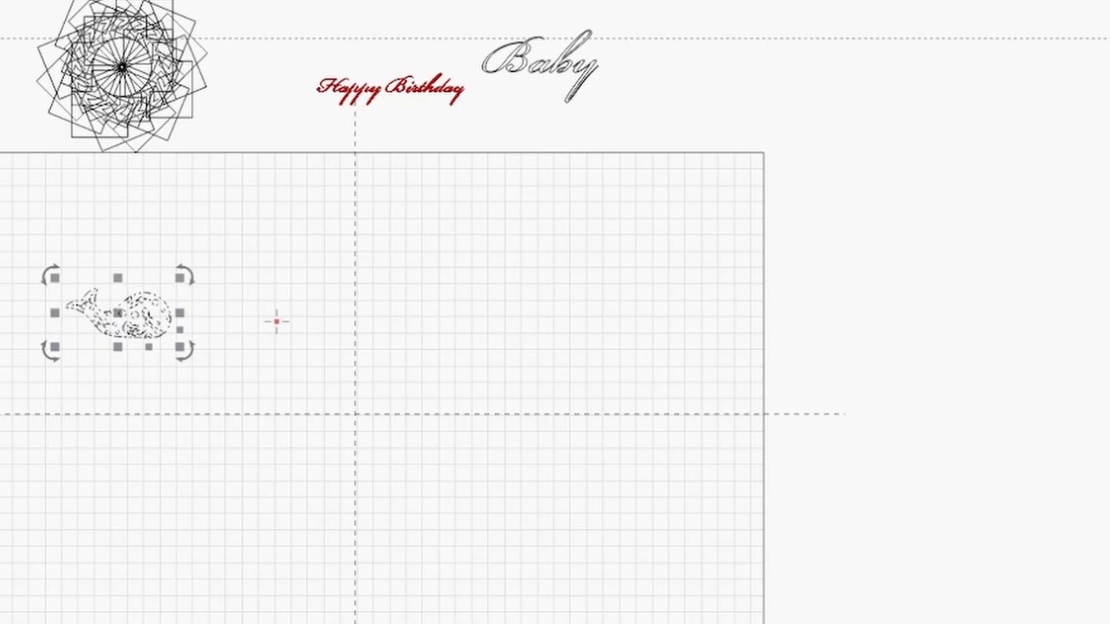
Start a circular array of the whale with 16 rotated copies and shift the center X to 88.40.
{"action": "left_click", "coordinate": [68, 247]}
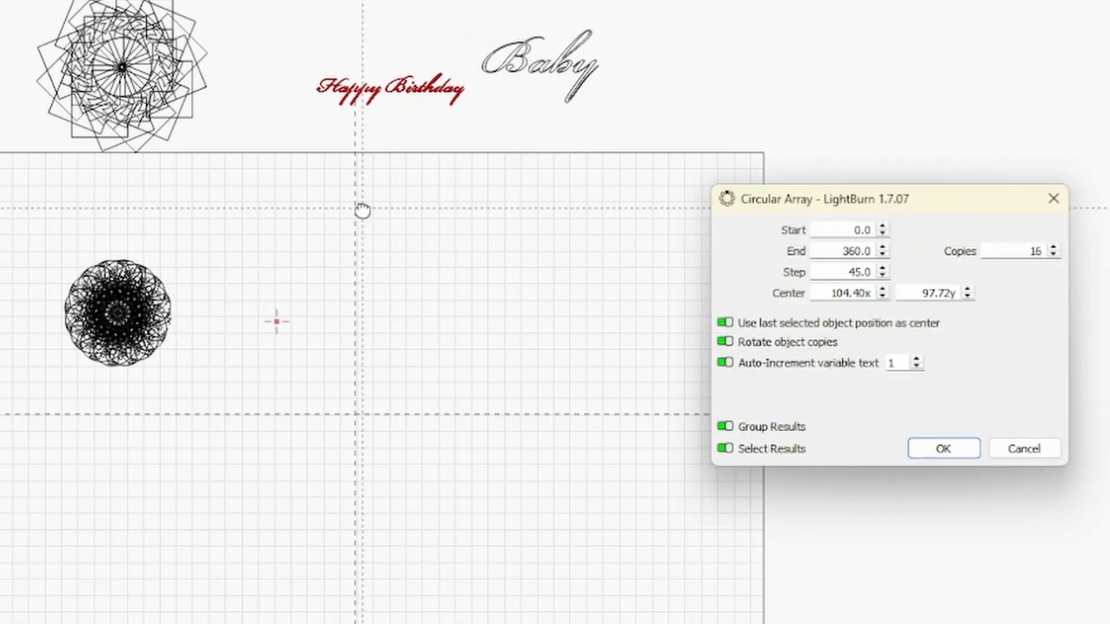
{"action": "left_click", "coordinate": [882, 297]}
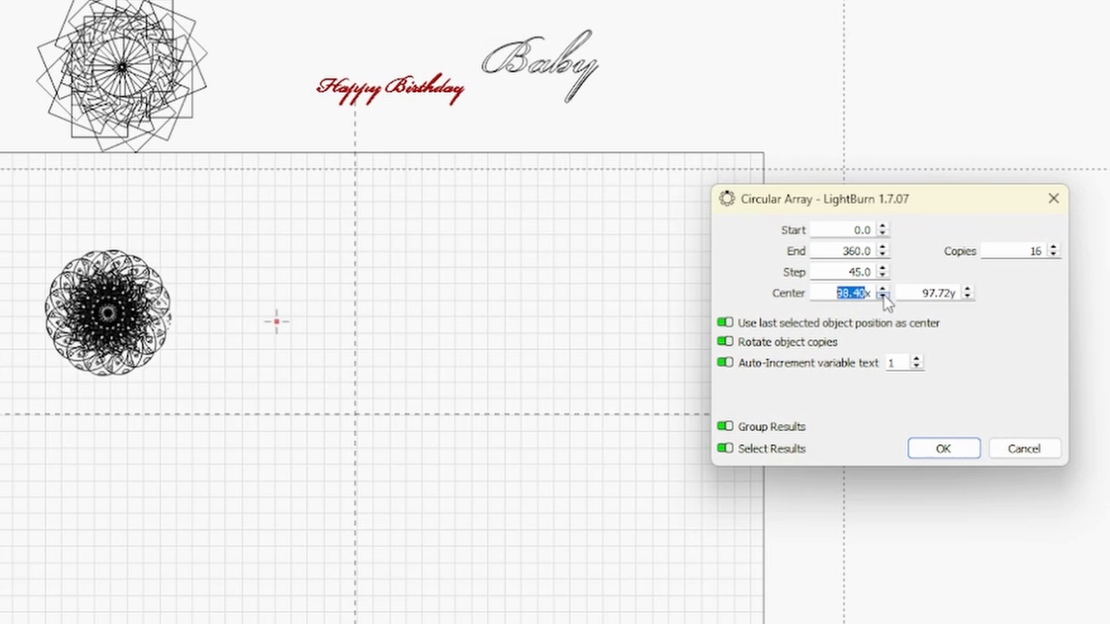
{"action": "left_click", "coordinate": [883, 297]}
{"action": "left_click", "coordinate": [883, 297]}
{"action": "left_click", "coordinate": [883, 296]}
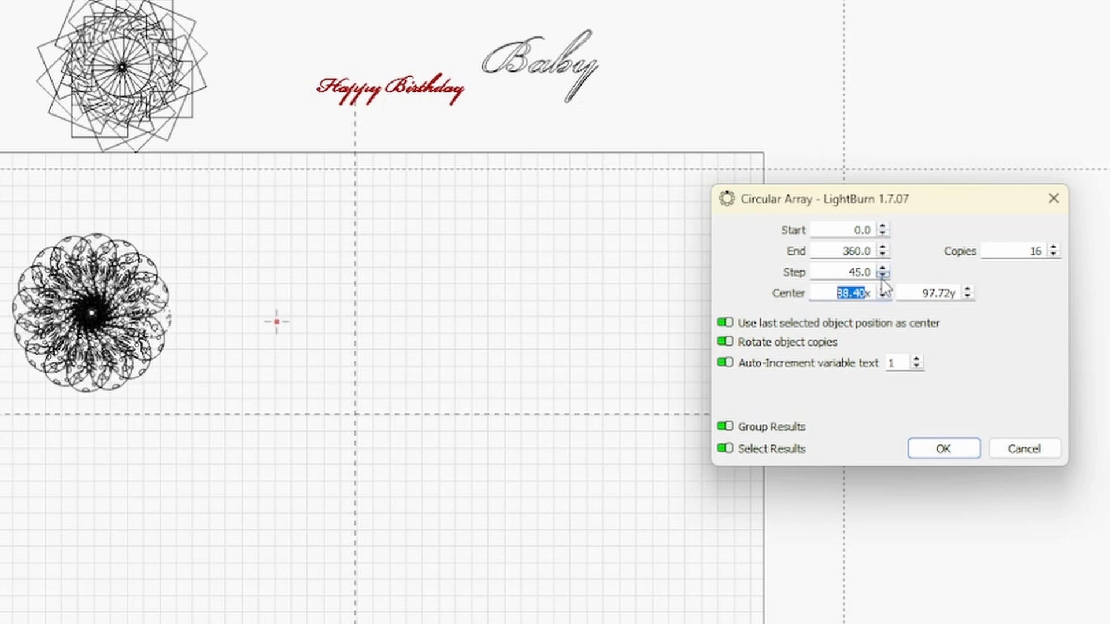
Set the whale array's step angle to 40.0 and create the pattern.
{"action": "left_click", "coordinate": [883, 276]}
{"action": "left_click", "coordinate": [883, 276]}
{"action": "left_click", "coordinate": [883, 276]}
{"action": "left_click", "coordinate": [883, 275]}
{"action": "left_click", "coordinate": [883, 275]}
{"action": "left_click", "coordinate": [882, 276]}
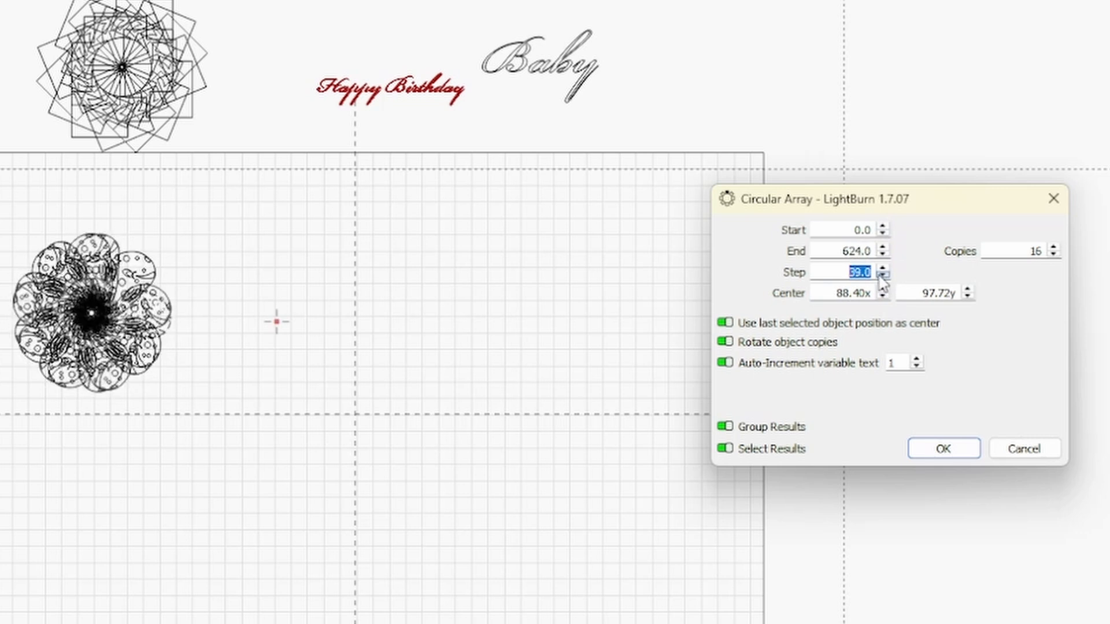
{"action": "left_click", "coordinate": [882, 270]}
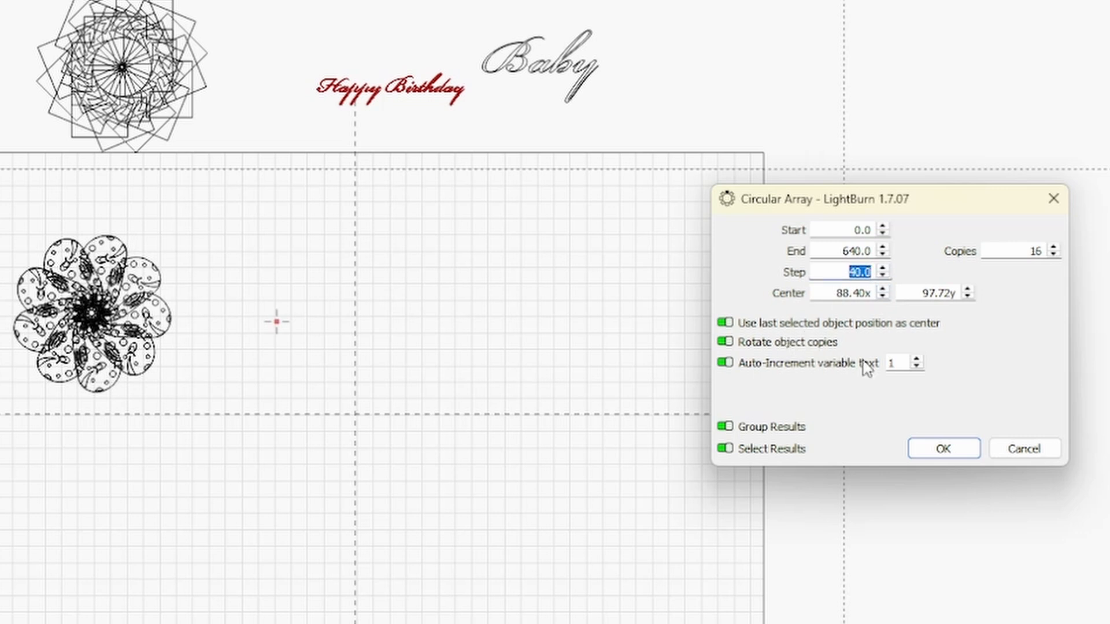
{"action": "left_click", "coordinate": [935, 454]}
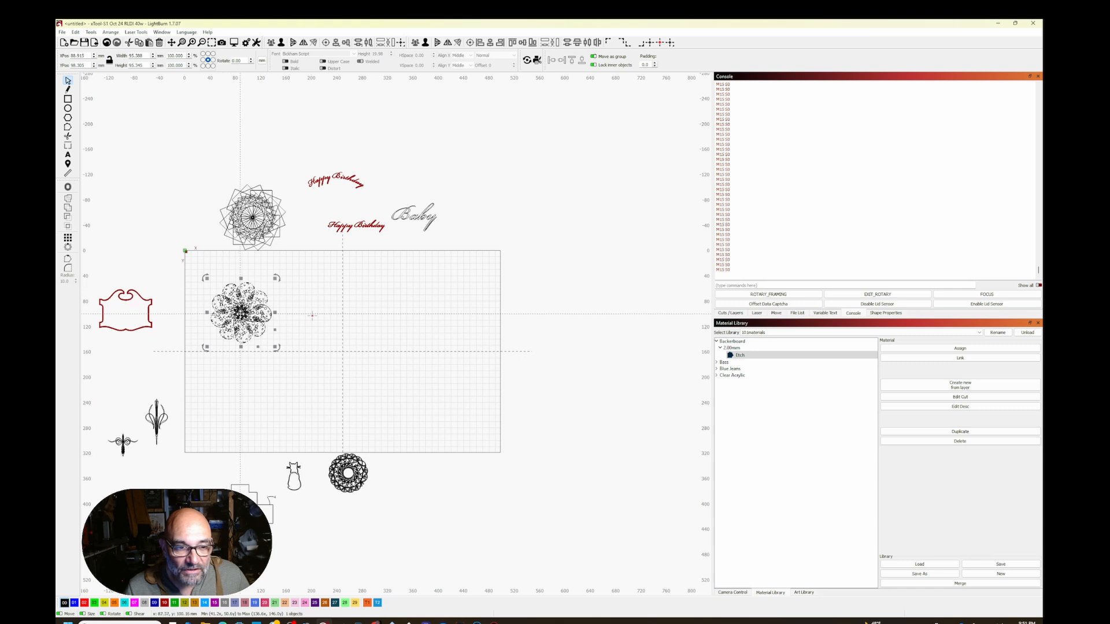
Move the circular whale pattern beside the work area and the original whale above the "Baby" text.
{"action": "left_click_drag", "start_coordinate": [98, 313], "coordinate": [998, 145]}
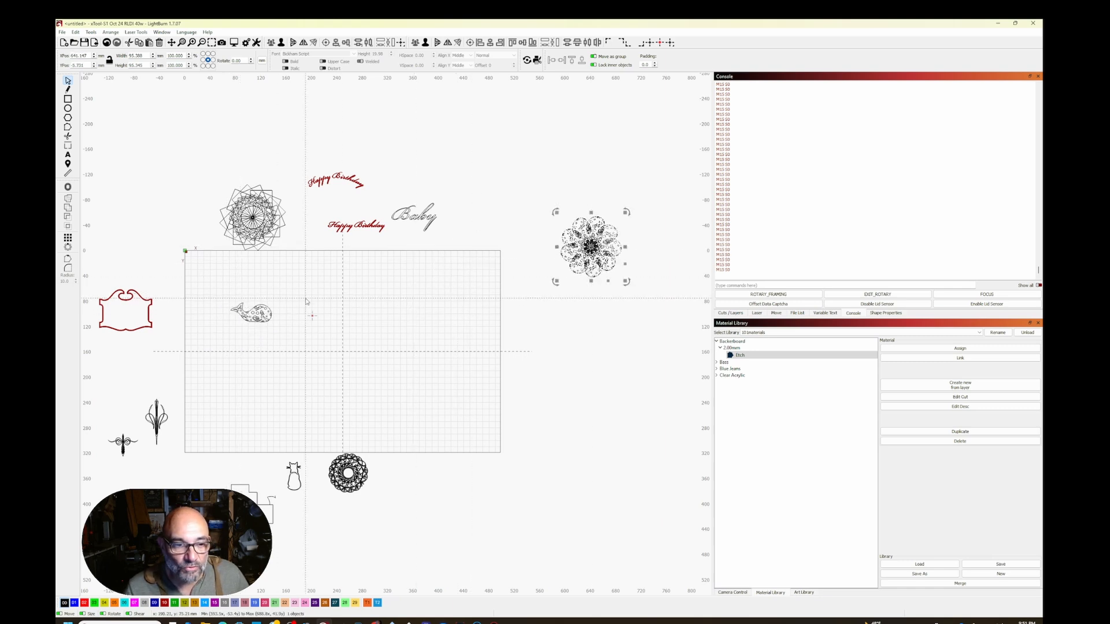
{"action": "left_click", "coordinate": [266, 311]}
{"action": "left_click_drag", "start_coordinate": [267, 311], "coordinate": [449, 135]}
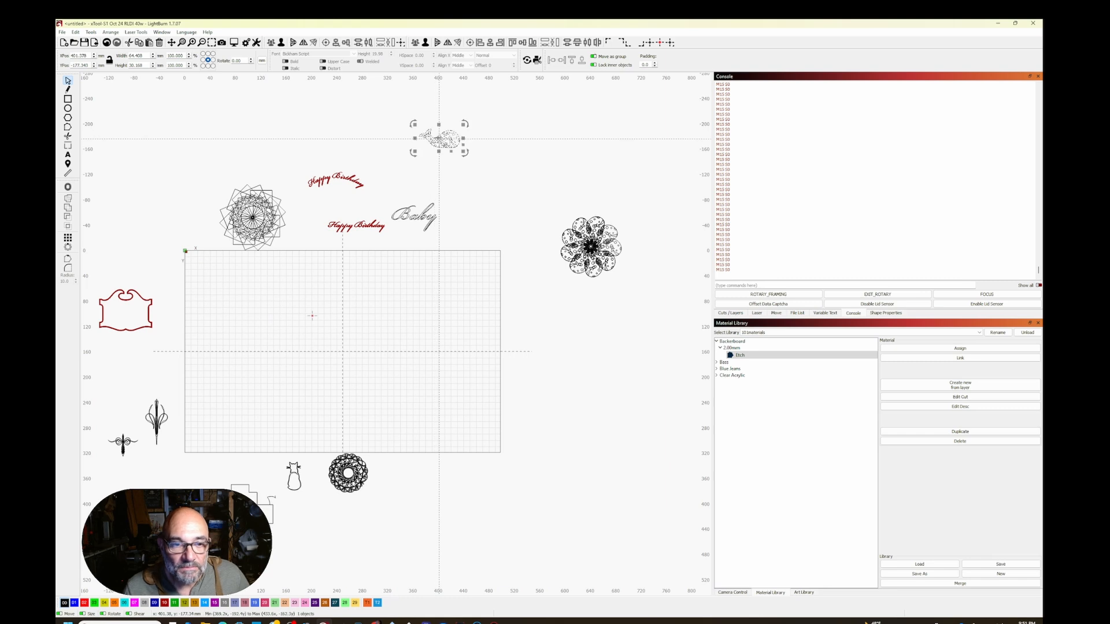
Move the "Baby" text into the work area and create its 16-copy circular array with step 40.0 and center X 153.74, Y 101.37.
{"action": "left_click", "coordinate": [415, 221]}
{"action": "left_click_drag", "start_coordinate": [415, 221], "coordinate": [285, 318]}
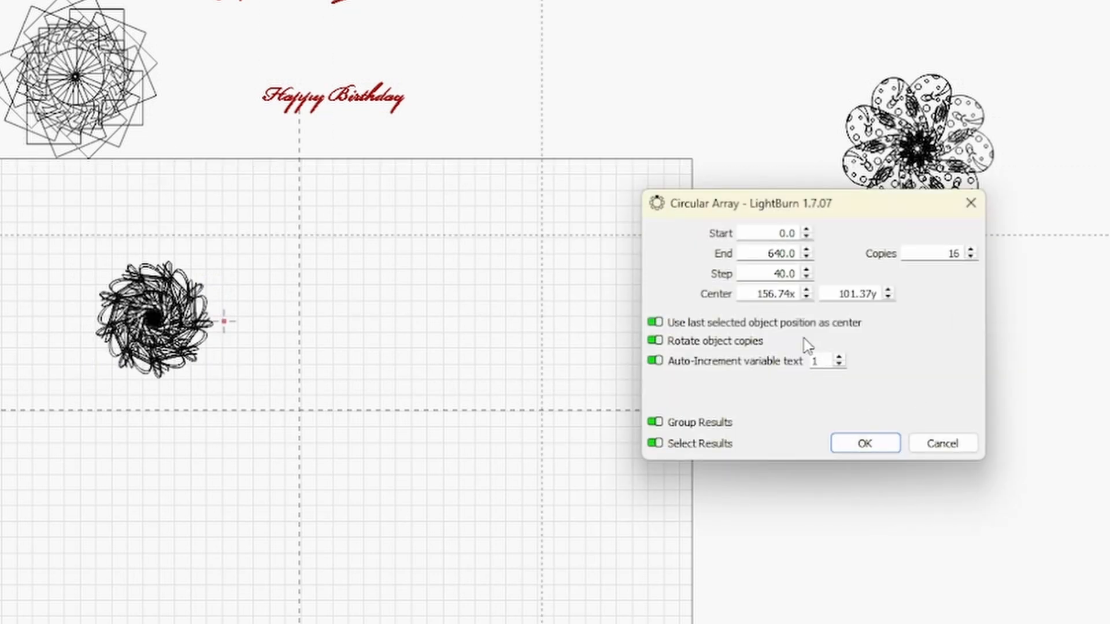
{"action": "left_click", "coordinate": [807, 297]}
{"action": "left_click", "coordinate": [807, 297]}
{"action": "left_click", "coordinate": [808, 297]}
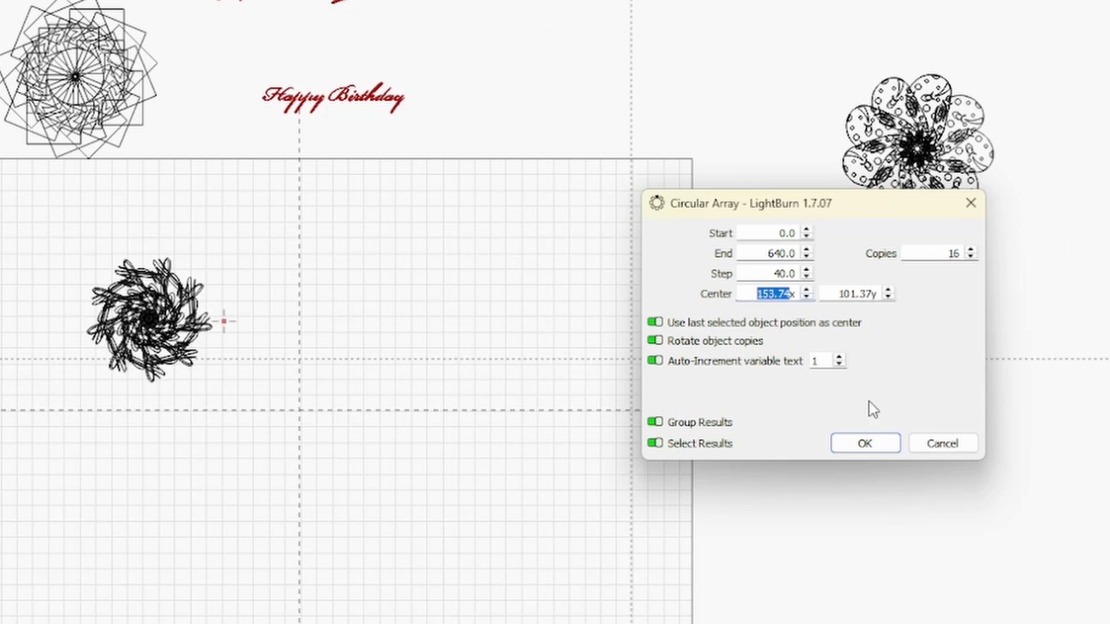
{"action": "left_click", "coordinate": [865, 443]}
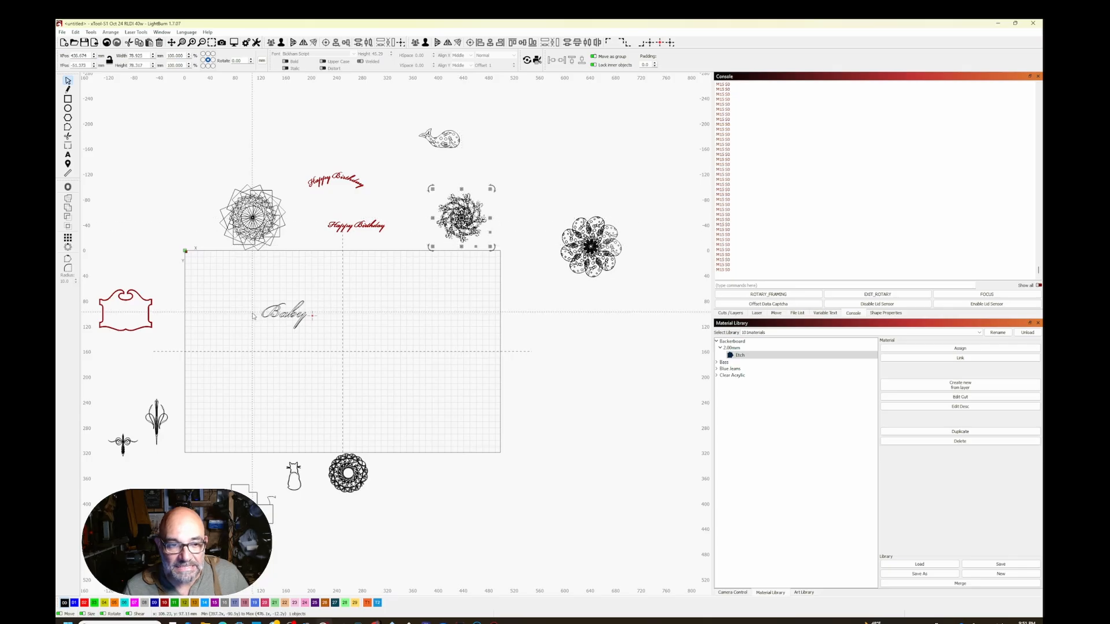
Delete the original "Baby" text from the work area.
{"action": "left_click", "coordinate": [283, 317]}
{"action": "left_click", "coordinate": [305, 301]}
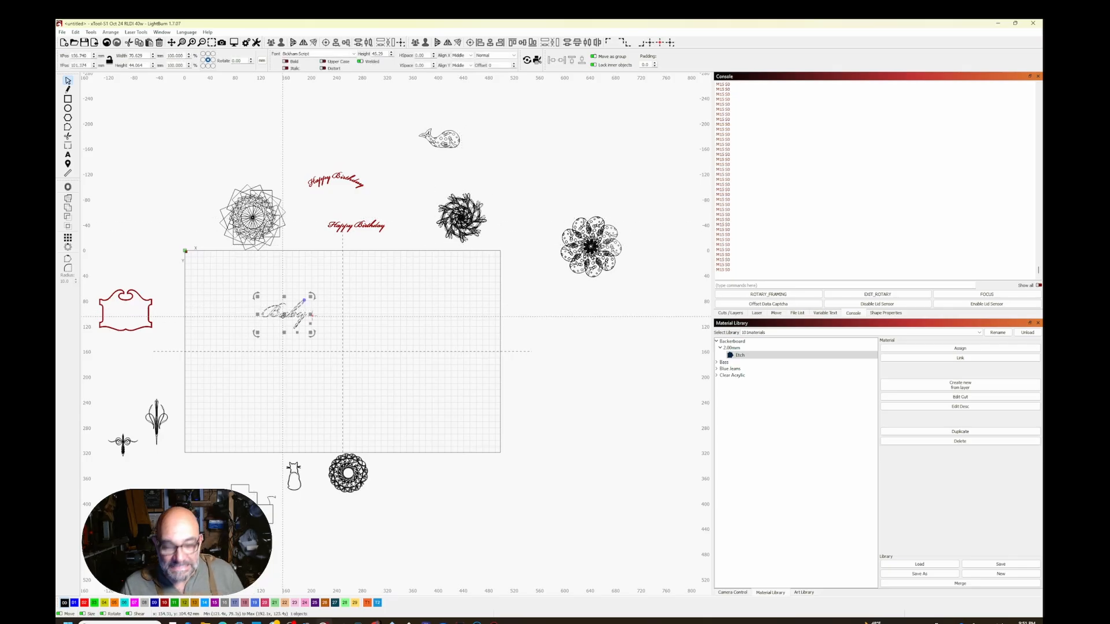
{"action": "key", "text": "Delete"}
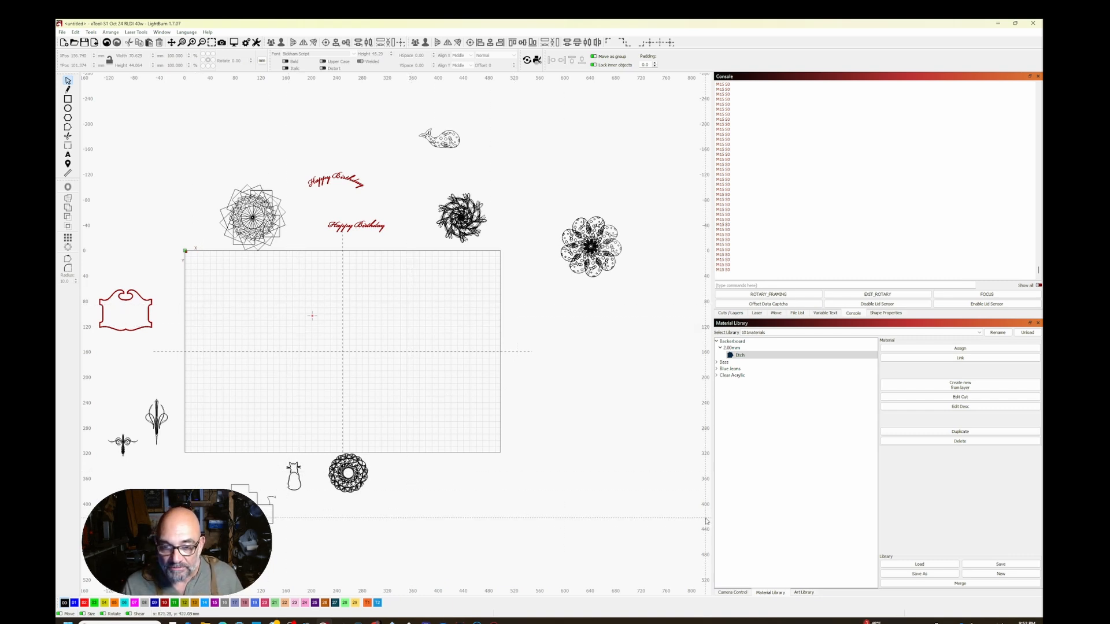
Capture a fresh camera overlay of the laser bed and show it in the workspace.
{"action": "left_click", "coordinate": [732, 592]}
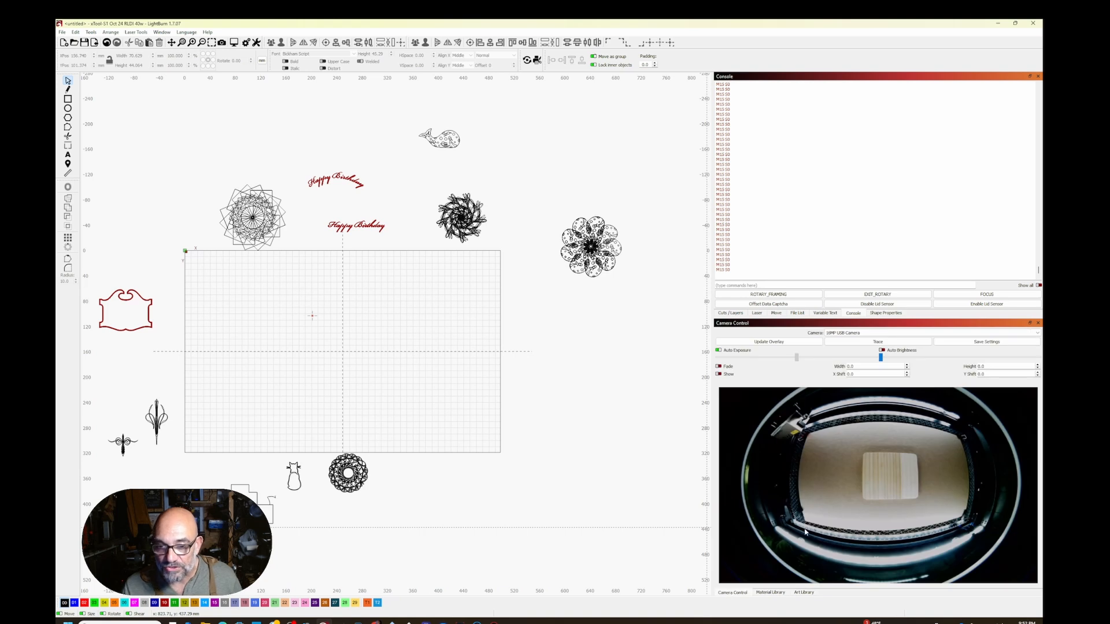
{"action": "left_click", "coordinate": [769, 341]}
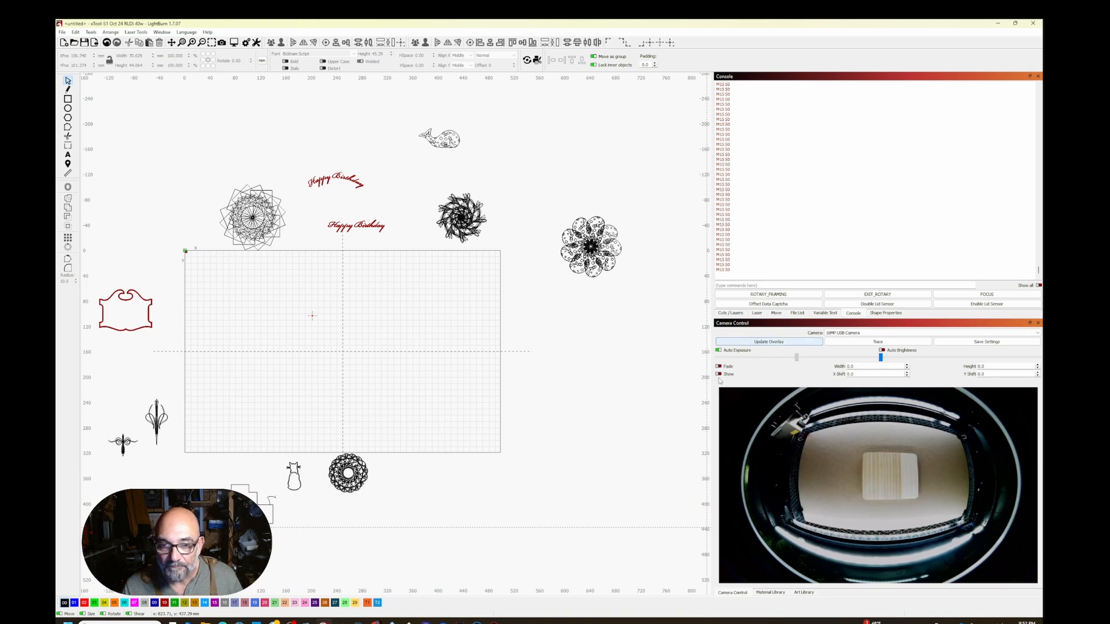
{"action": "scroll", "coordinate": [494, 375], "scroll_direction": "up", "scroll_amount": 3}
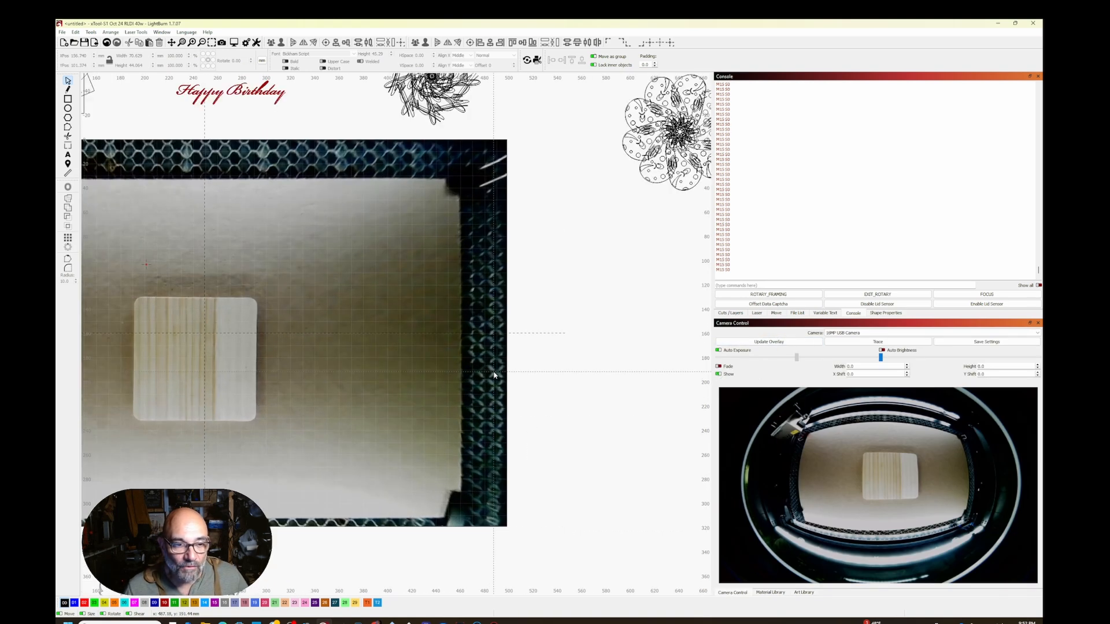
{"action": "left_click_drag", "start_coordinate": [493, 375], "coordinate": [642, 343]}
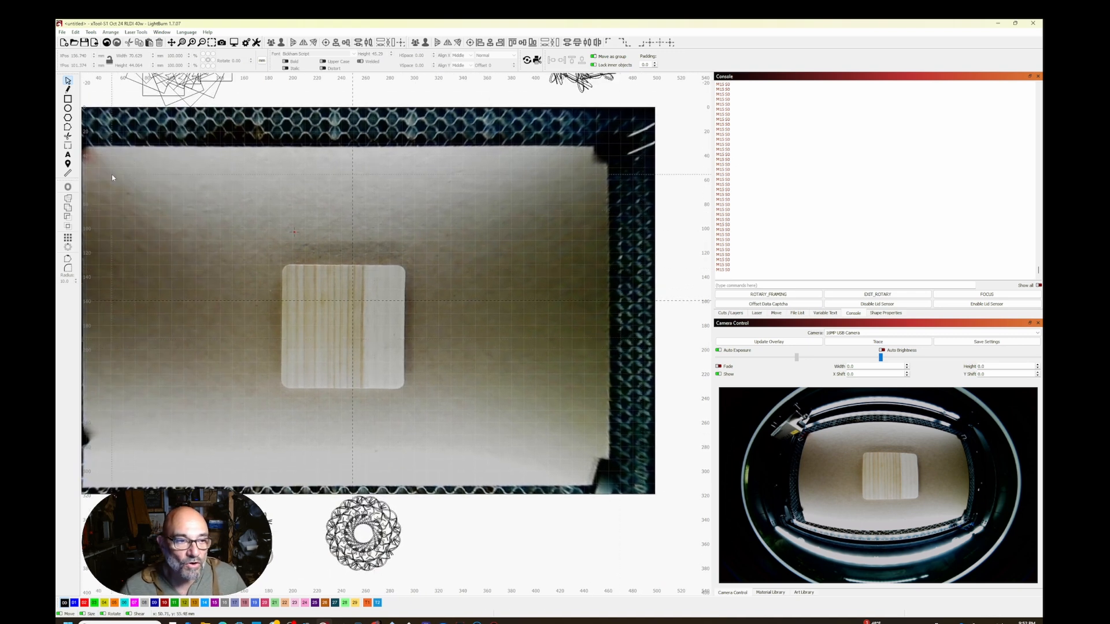
Draw a rectangle about 97 by 98 mm over the wooden coaster, and refresh and hide the camera overlay.
{"action": "key", "text": "r"}
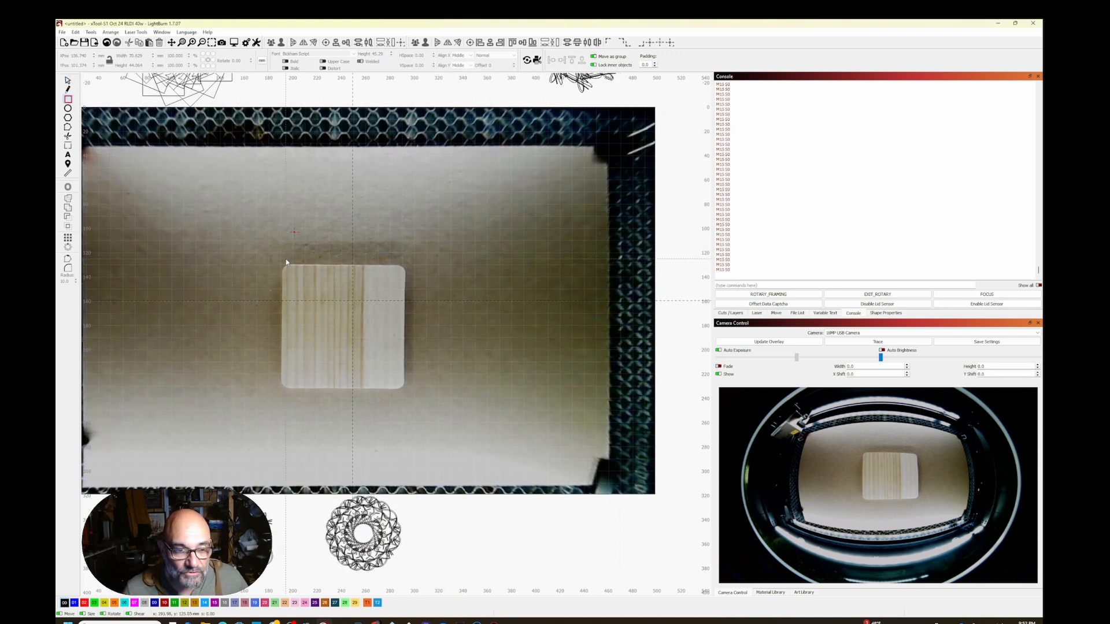
{"action": "mouse_move", "coordinate": [283, 267]}
{"action": "left_mouse_down"}
{"action": "mouse_move", "coordinate": [379, 389]}
{"action": "mouse_move", "coordinate": [401, 386]}
{"action": "left_mouse_up"}
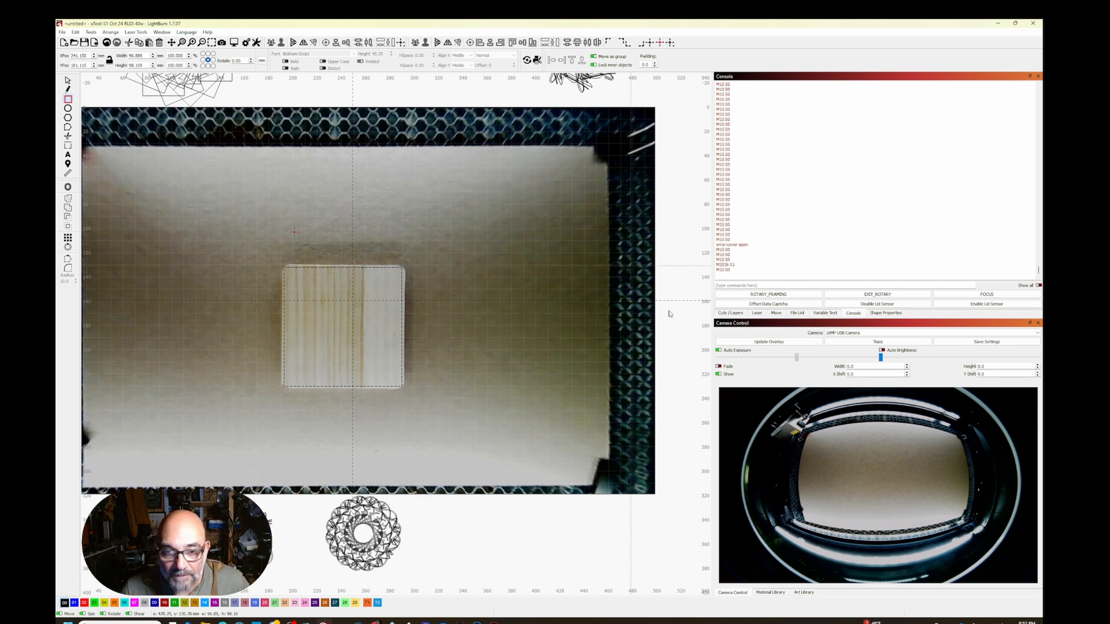
{"action": "left_click", "coordinate": [739, 345]}
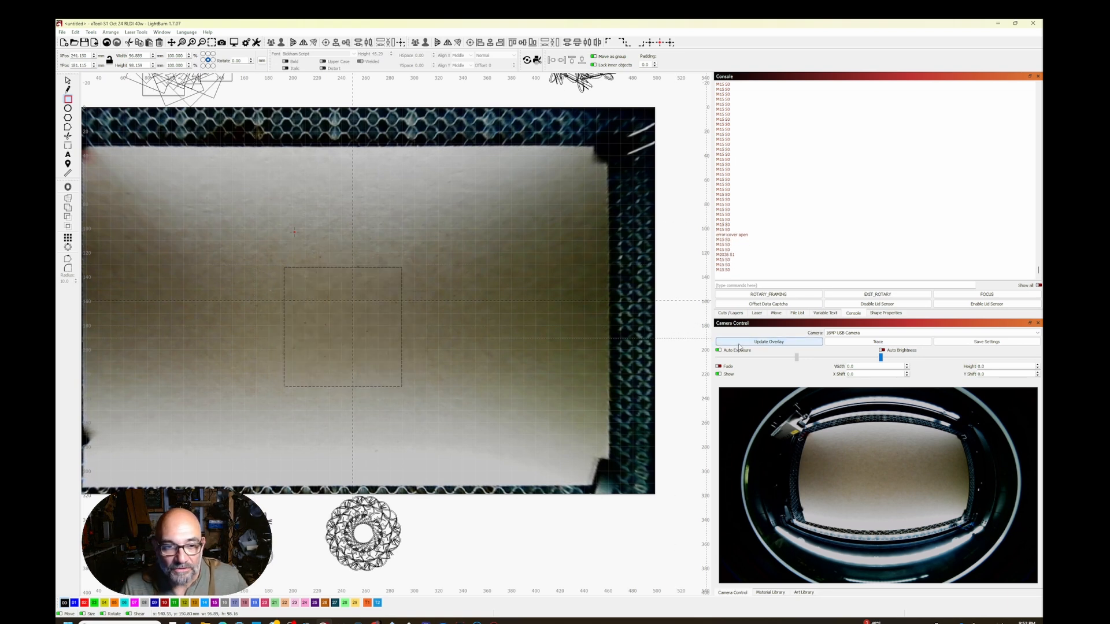
{"action": "left_click", "coordinate": [718, 374]}
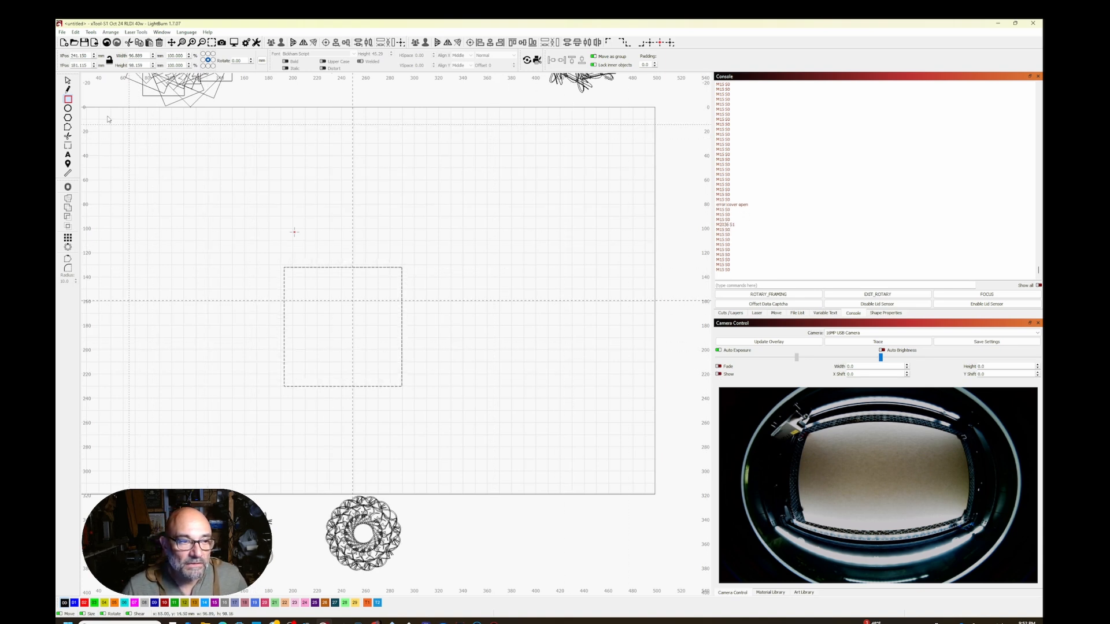
Round the coaster rectangle's corners with a corner radius of 10 mm.
{"action": "left_click", "coordinate": [68, 81]}
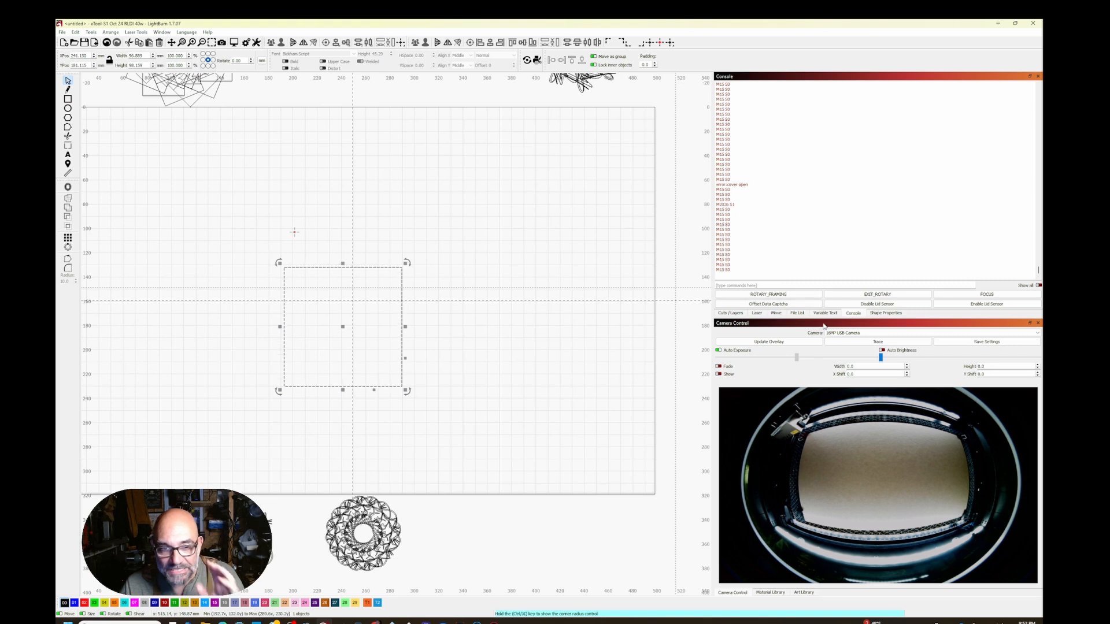
{"action": "left_click", "coordinate": [883, 312]}
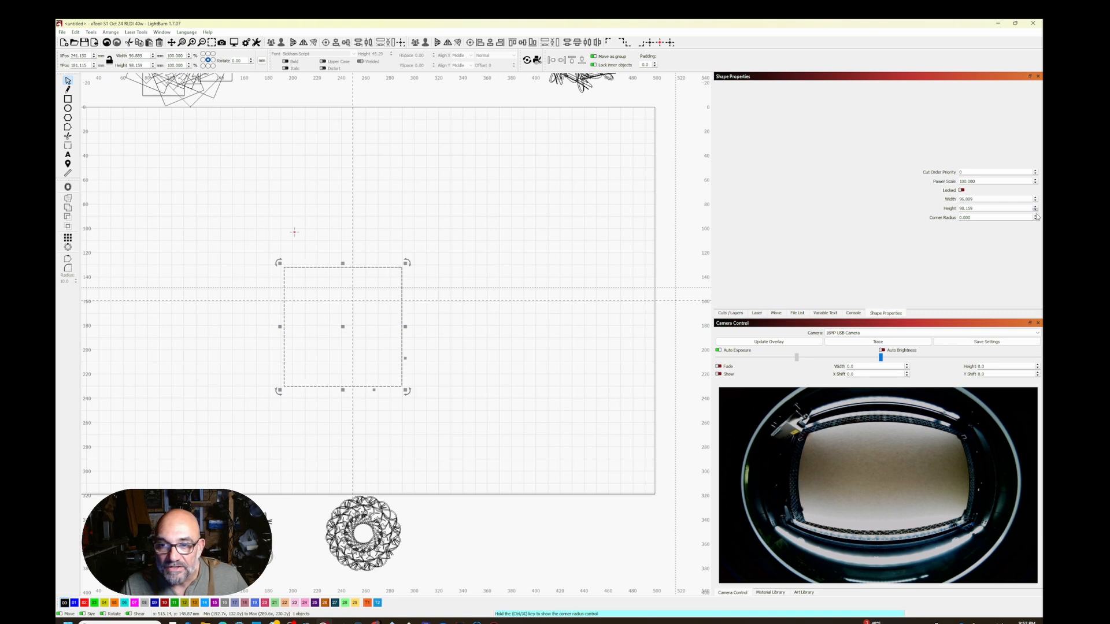
{"action": "scroll", "coordinate": [467, 430], "scroll_direction": "up", "scroll_amount": 3}
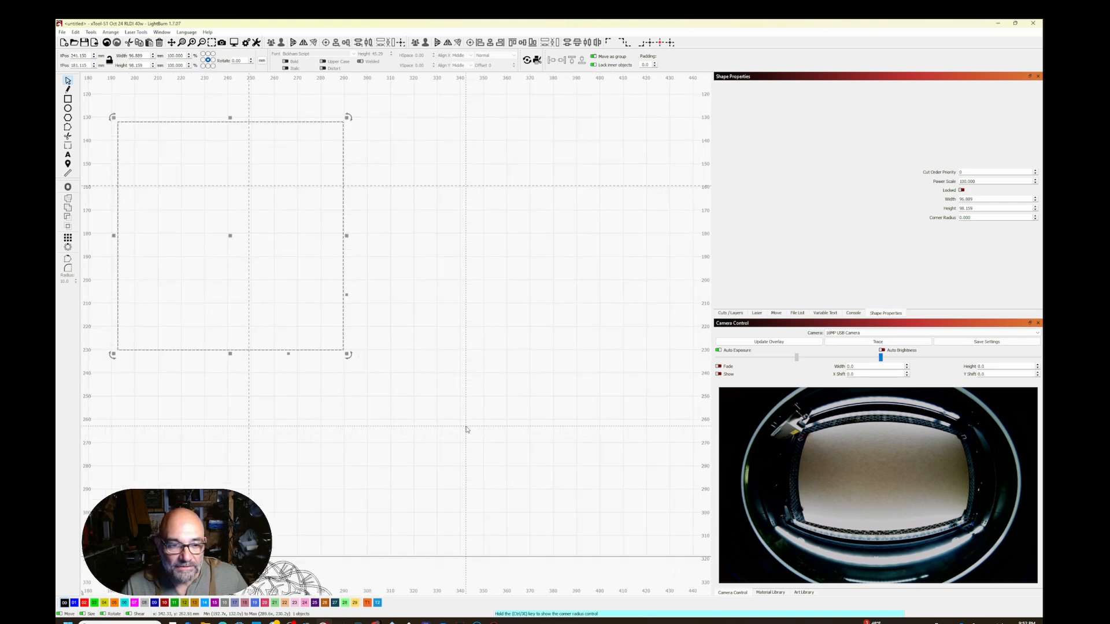
{"action": "scroll", "coordinate": [466, 429], "scroll_direction": "up", "scroll_amount": 2}
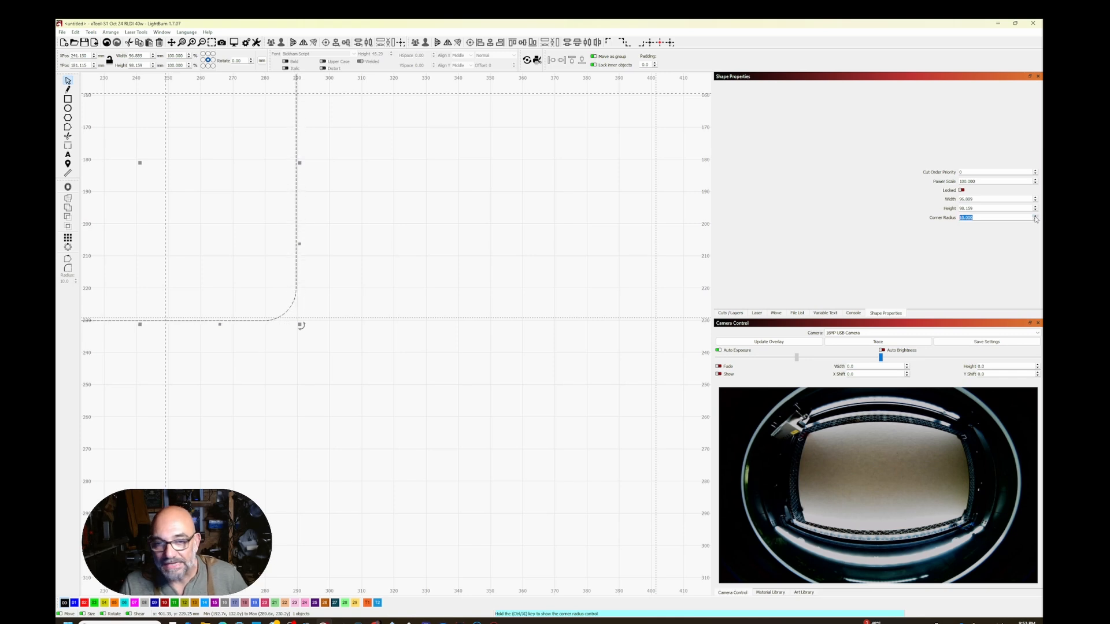
{"action": "scroll", "coordinate": [462, 318], "scroll_direction": "down", "scroll_amount": 4}
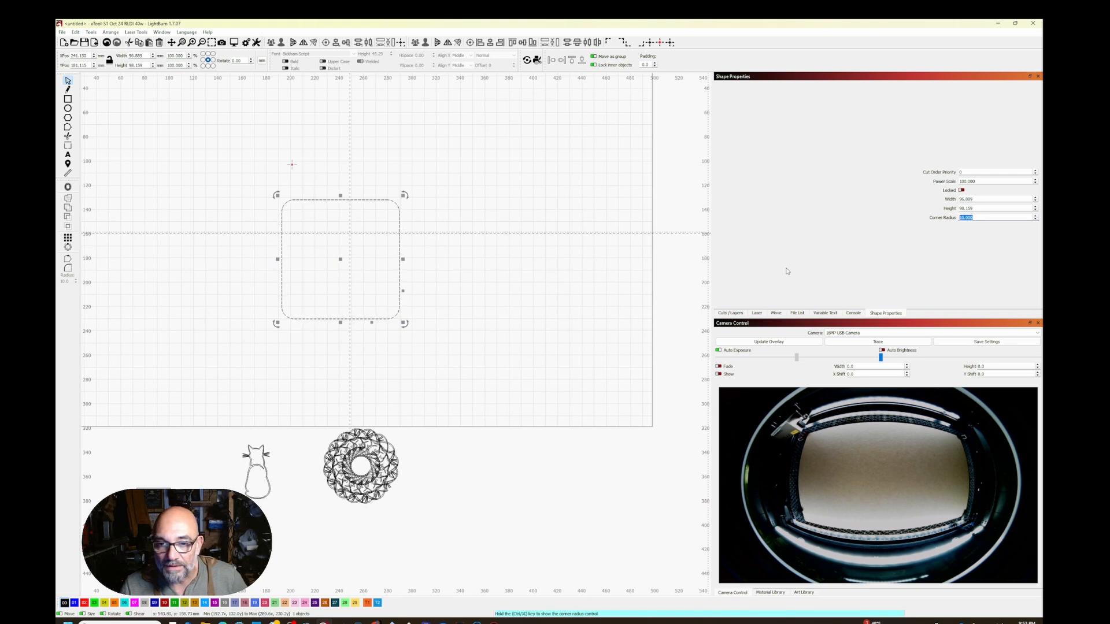
Reposition the rounded coaster outline and duplicate it to make three outlines in the work area.
{"action": "left_click", "coordinate": [732, 315]}
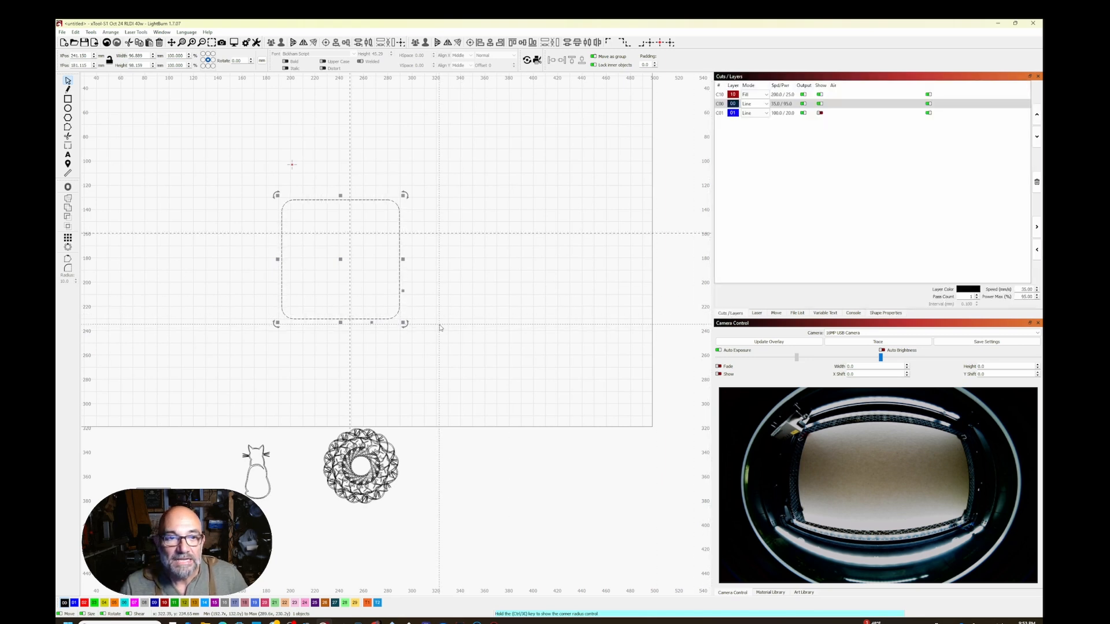
{"action": "left_click_drag", "start_coordinate": [398, 225], "coordinate": [376, 218]}
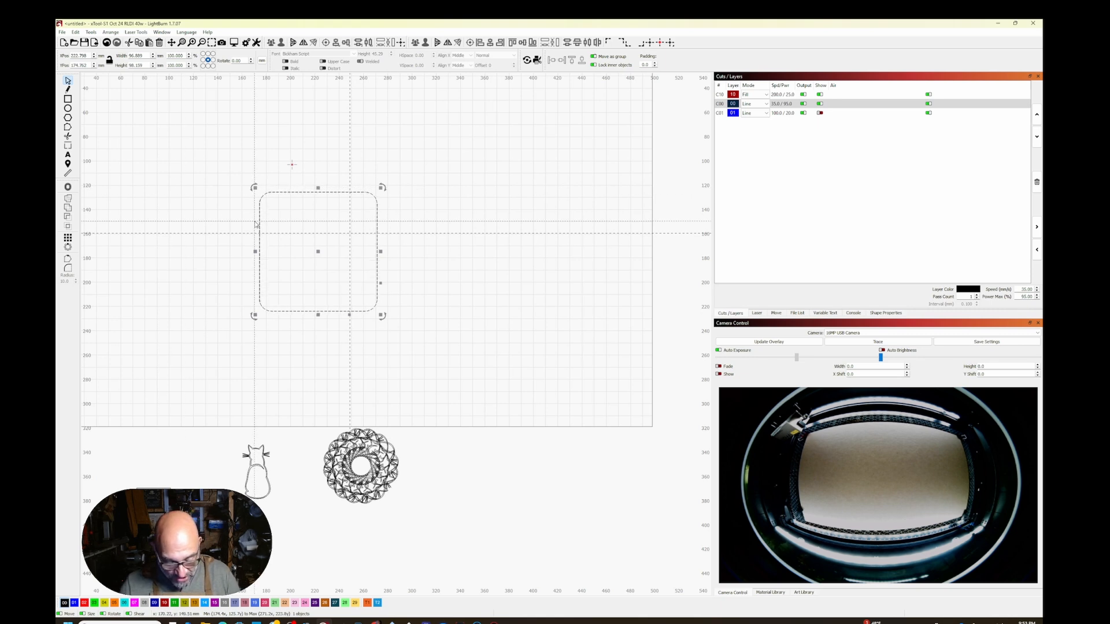
{"action": "left_click_drag", "start_coordinate": [256, 224], "coordinate": [456, 228]}
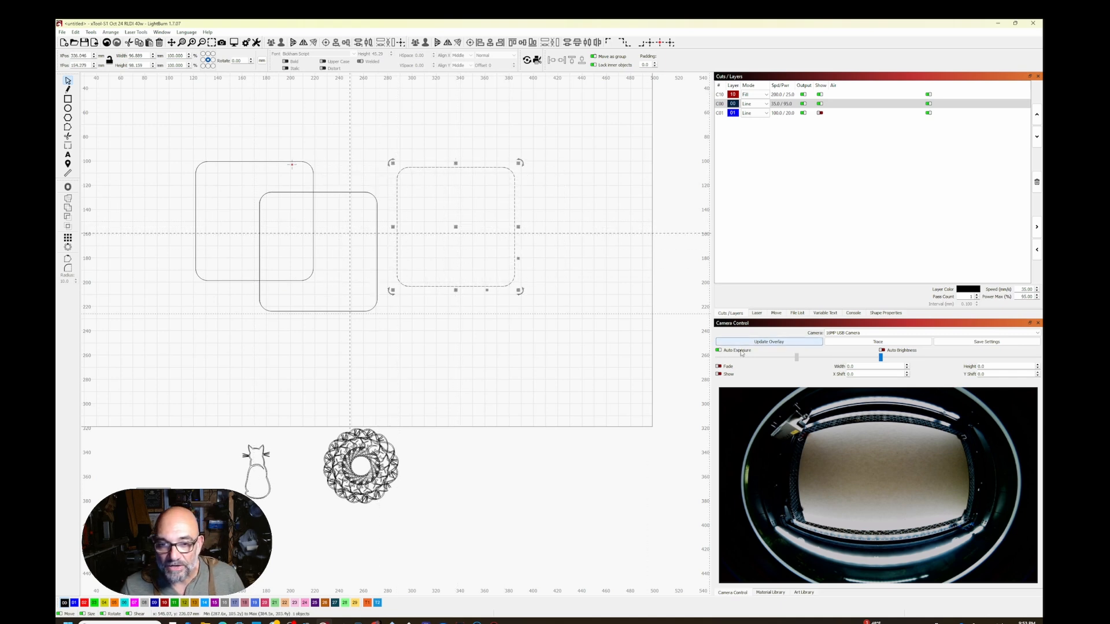
Show the camera overlay and arrange the three coaster outlines in a row across the upper part of the bed.
{"action": "left_click", "coordinate": [719, 374]}
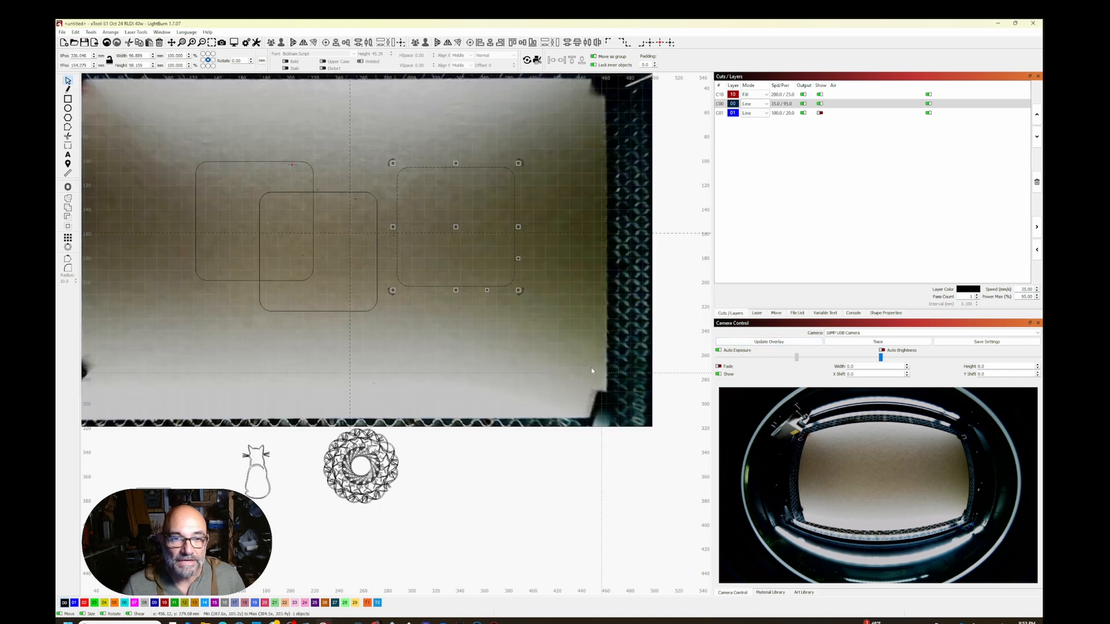
{"action": "scroll", "coordinate": [449, 319], "scroll_direction": "down", "scroll_amount": 2}
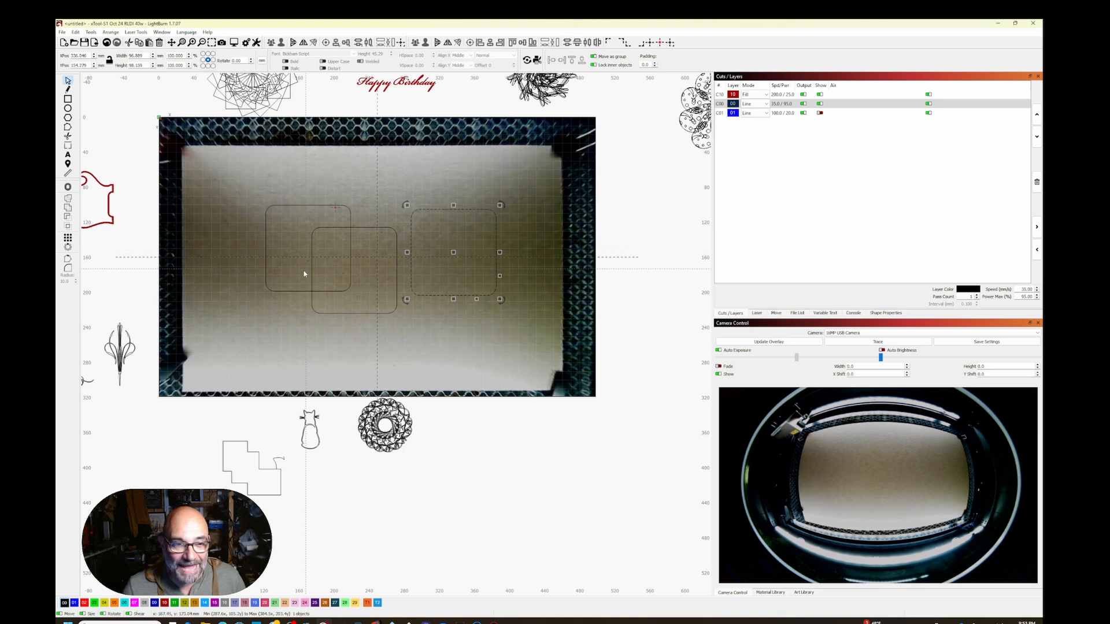
{"action": "left_click", "coordinate": [298, 290]}
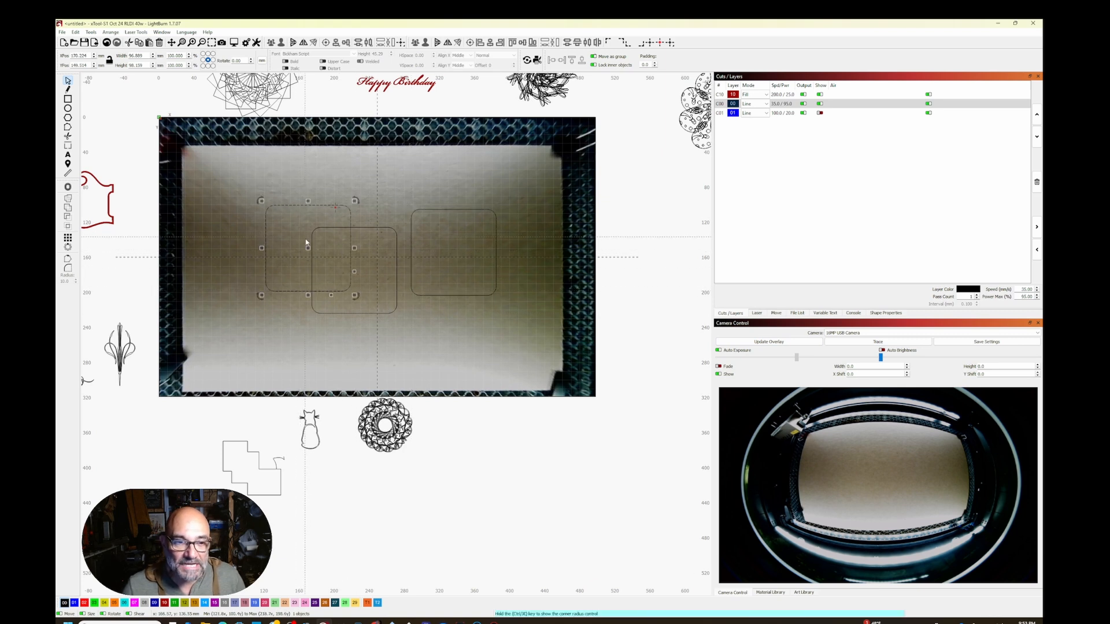
{"action": "left_click_drag", "start_coordinate": [310, 247], "coordinate": [236, 215]}
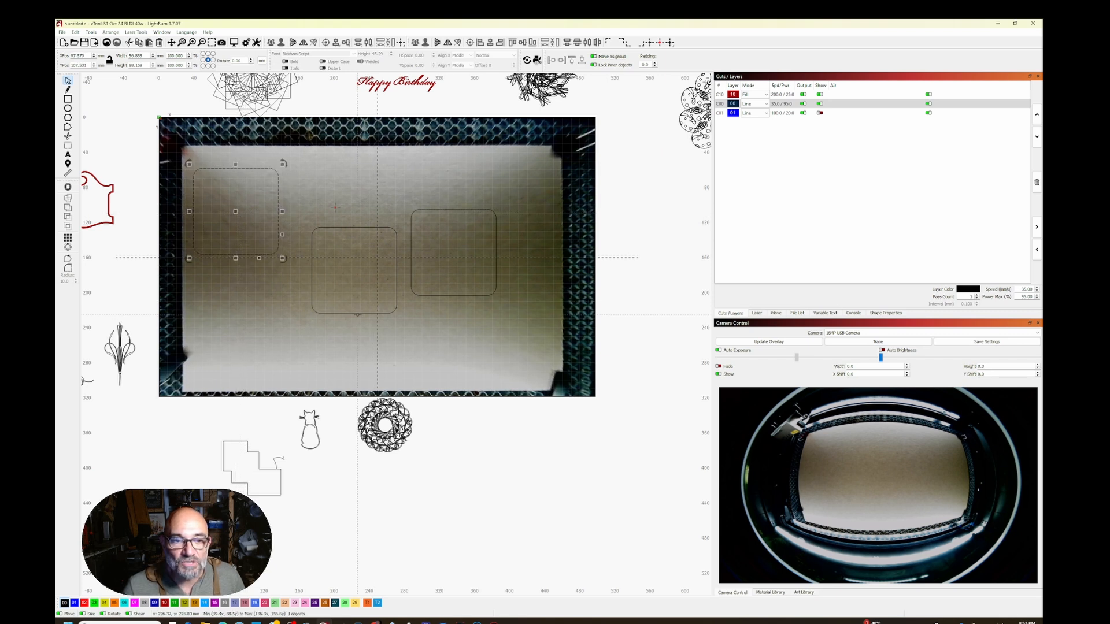
{"action": "left_click", "coordinate": [358, 314]}
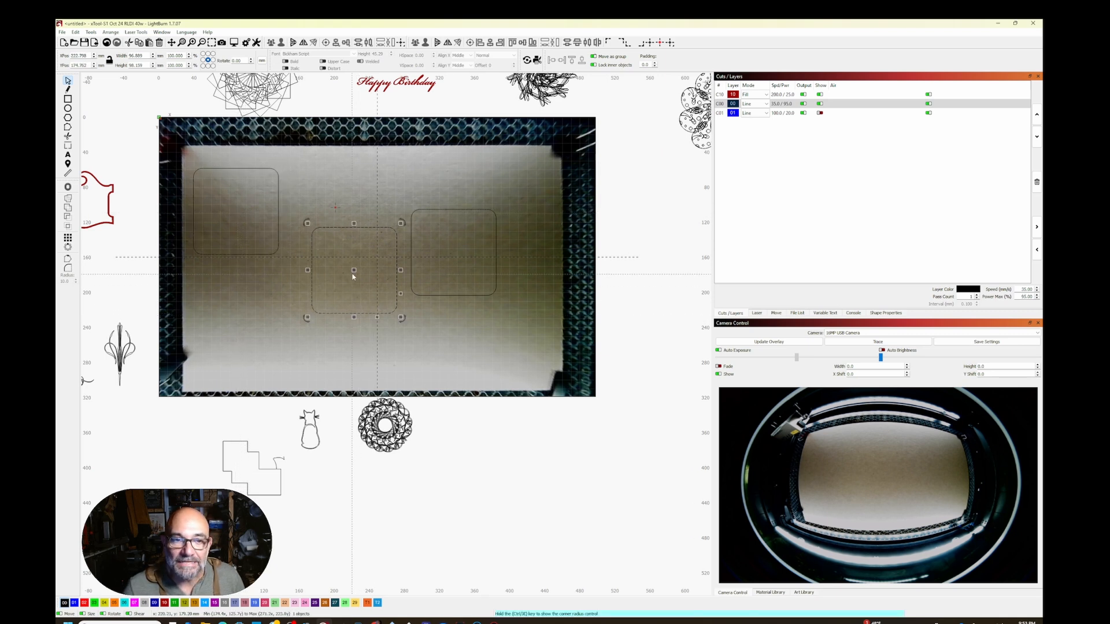
{"action": "left_click_drag", "start_coordinate": [352, 271], "coordinate": [328, 215]}
{"action": "left_click", "coordinate": [463, 295]}
{"action": "left_click_drag", "start_coordinate": [454, 252], "coordinate": [423, 216]}
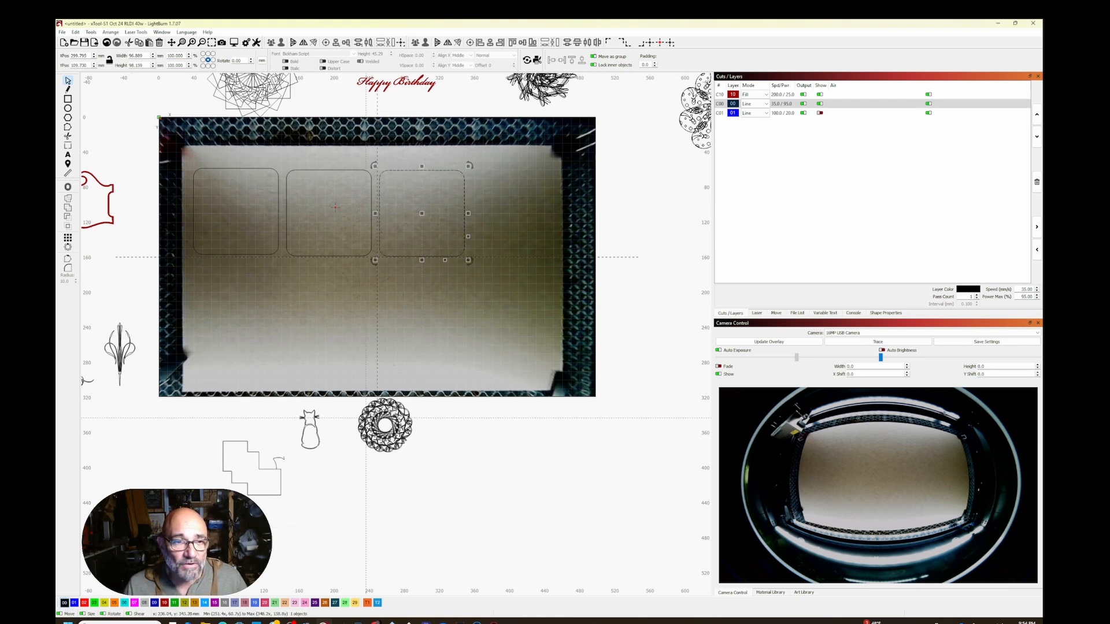
Shrink the whale spirograph to about 66 mm wide and place it inside the rightmost coaster outline on red layer 02.
{"action": "scroll", "coordinate": [419, 265], "scroll_direction": "down", "scroll_amount": 2}
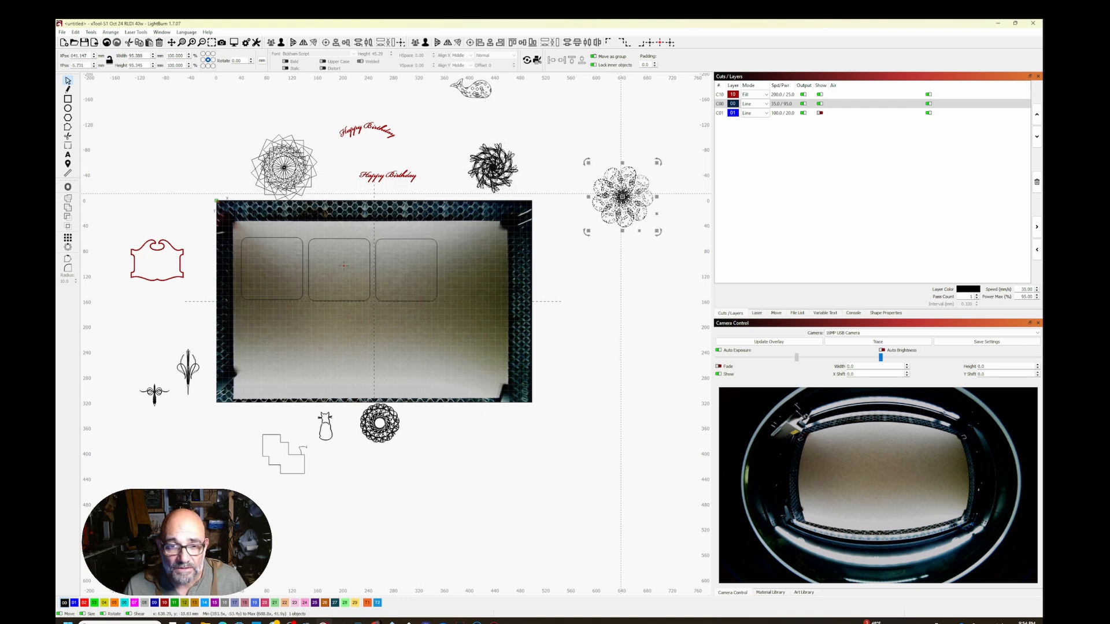
{"action": "left_click_drag", "start_coordinate": [617, 188], "coordinate": [385, 337]}
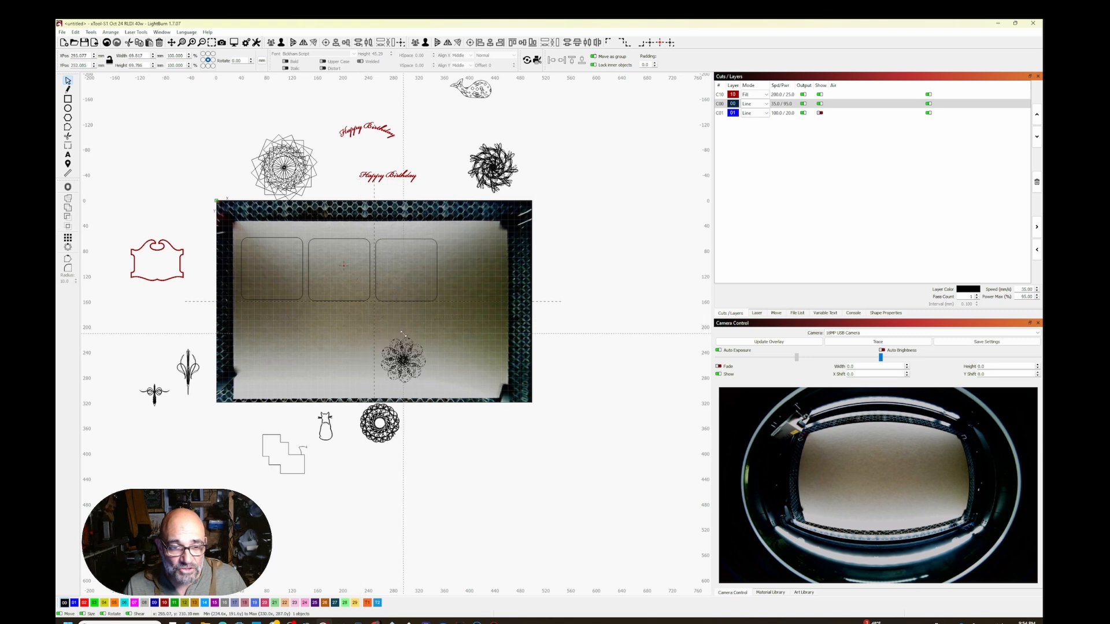
{"action": "left_click", "coordinate": [83, 603]}
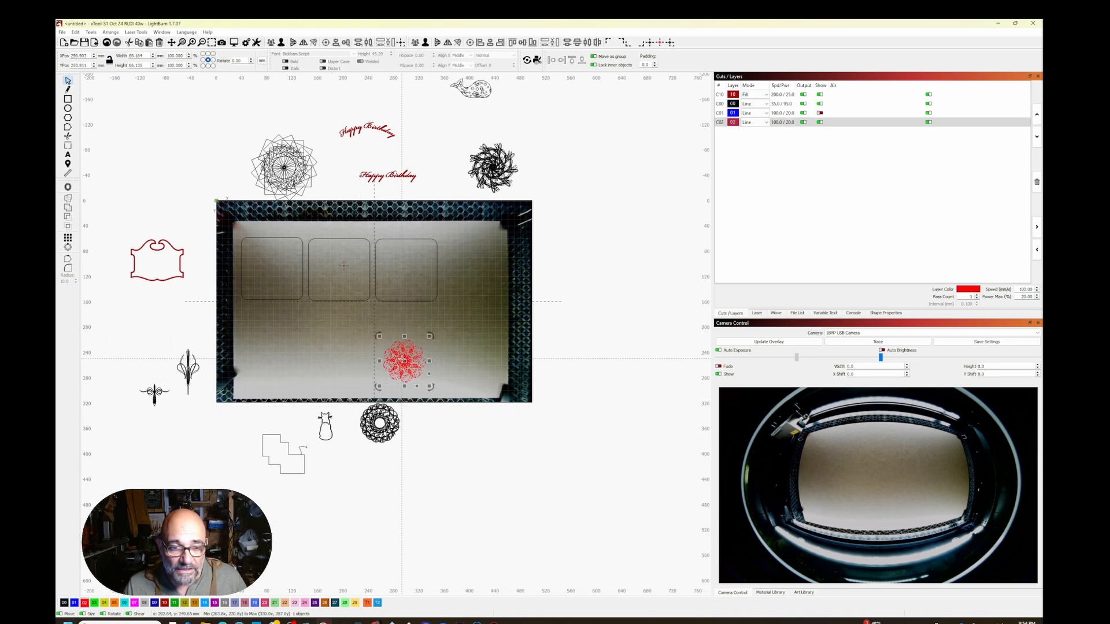
{"action": "left_click_drag", "start_coordinate": [404, 359], "coordinate": [410, 279]}
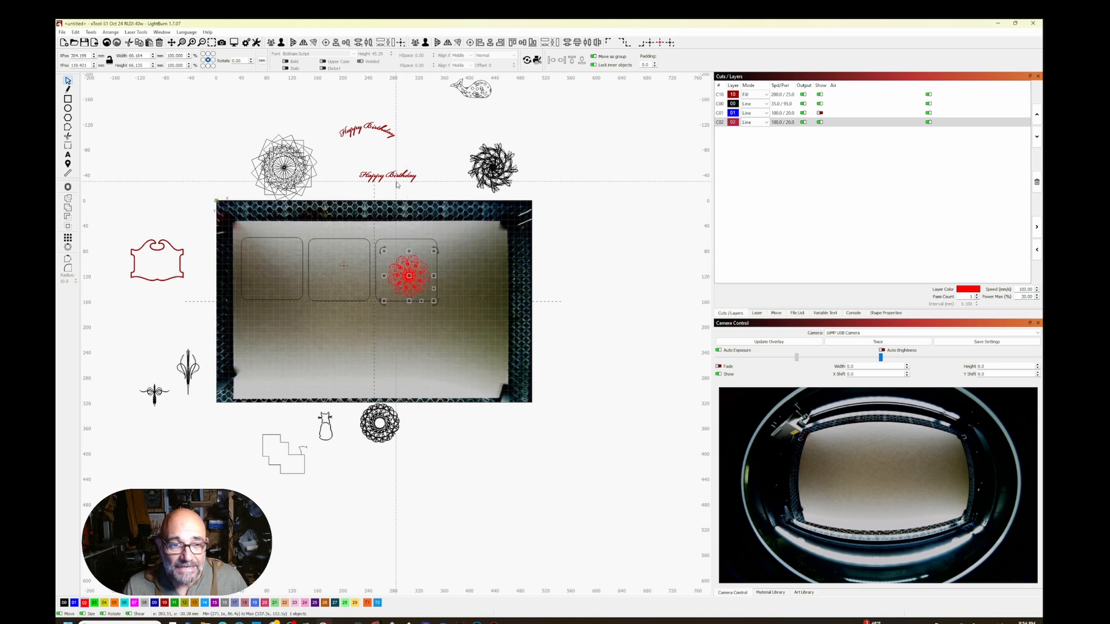
Move the curved "Happy Birthday" text into the rightmost coaster outline, above the whale spirograph.
{"action": "left_click", "coordinate": [381, 123]}
{"action": "left_click", "coordinate": [380, 125]}
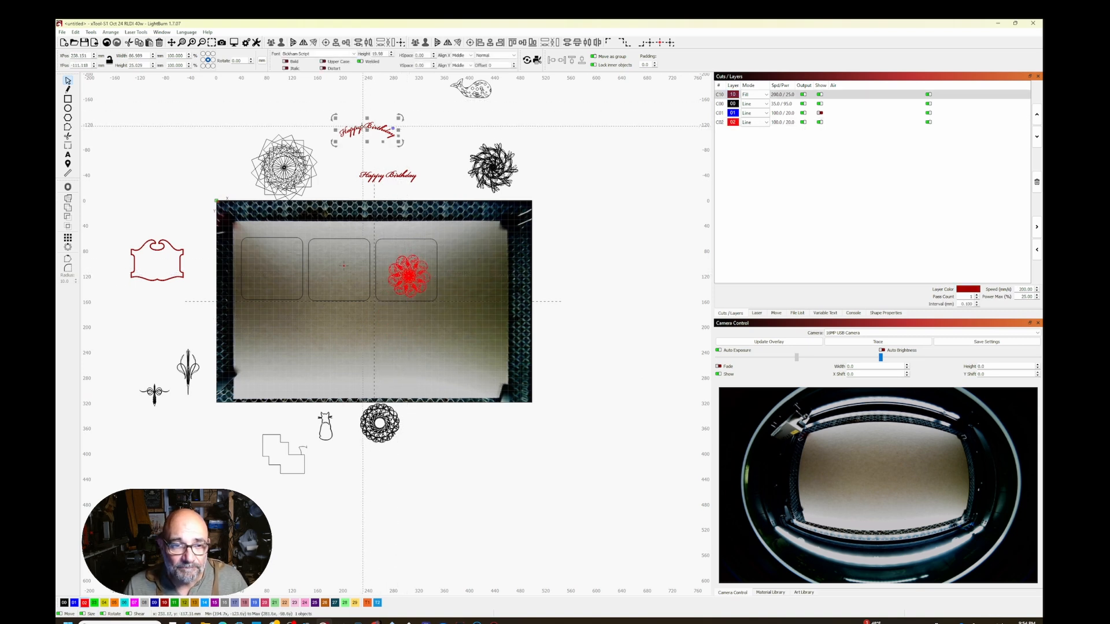
{"action": "left_click_drag", "start_coordinate": [367, 130], "coordinate": [409, 252]}
{"action": "scroll", "coordinate": [408, 252], "scroll_direction": "up", "scroll_amount": 6}
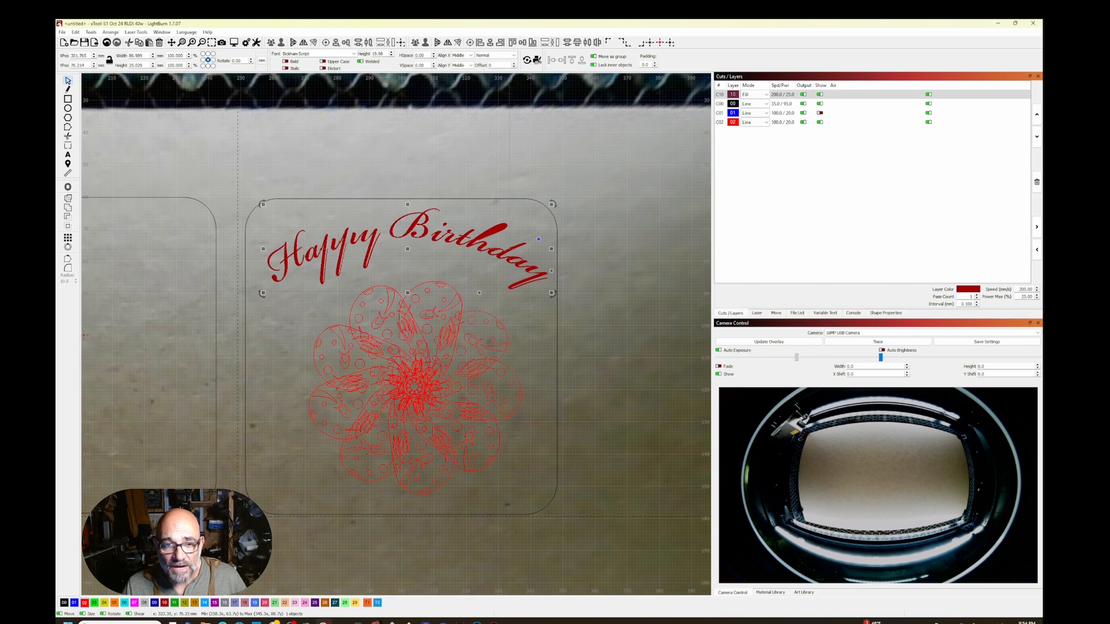
Bend the "Happy Birthday" text slightly more and center the text and whale spirograph within the coaster outline.
{"action": "mouse_move", "coordinate": [539, 239]}
{"action": "left_mouse_down"}
{"action": "mouse_move", "coordinate": [541, 261]}
{"action": "mouse_move", "coordinate": [538, 250]}
{"action": "left_mouse_up"}
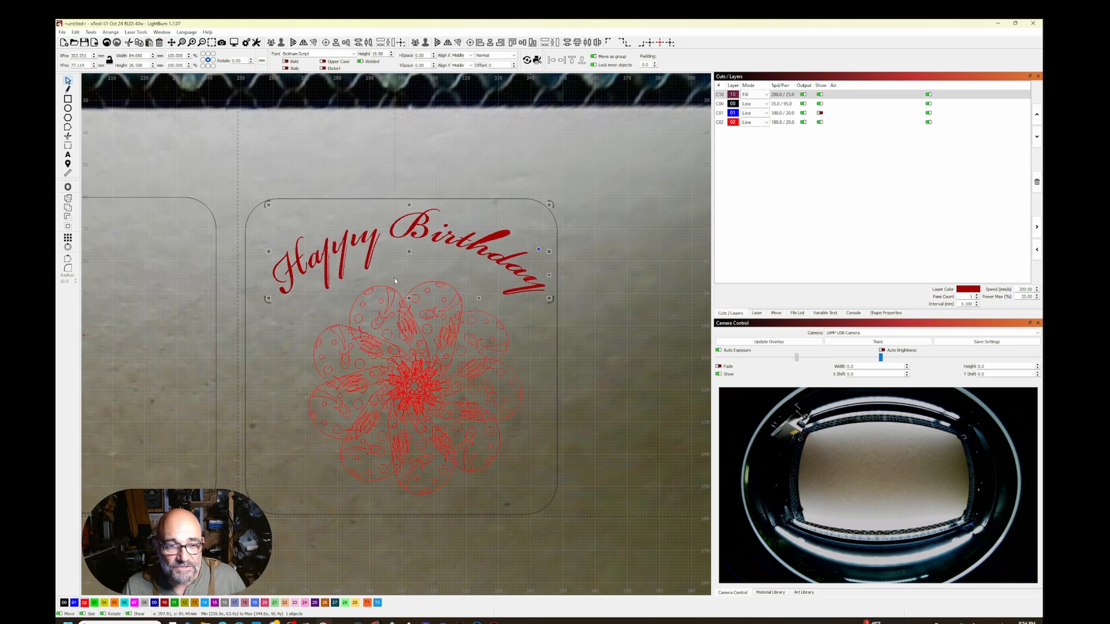
{"action": "left_click_drag", "start_coordinate": [411, 251], "coordinate": [403, 253]}
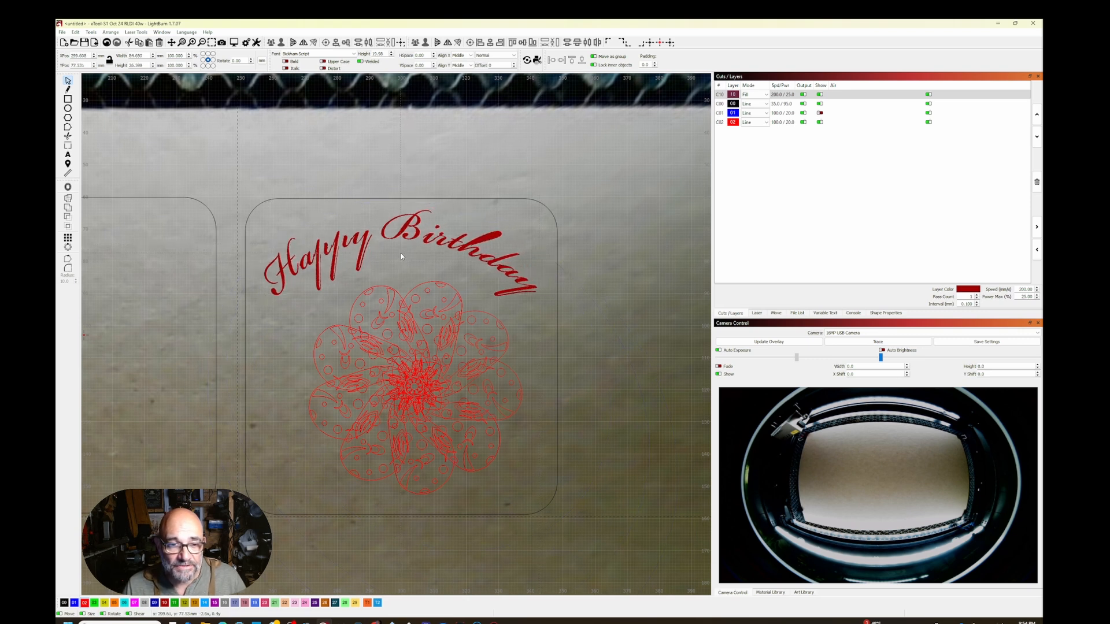
{"action": "left_click_drag", "start_coordinate": [423, 380], "coordinate": [402, 378]}
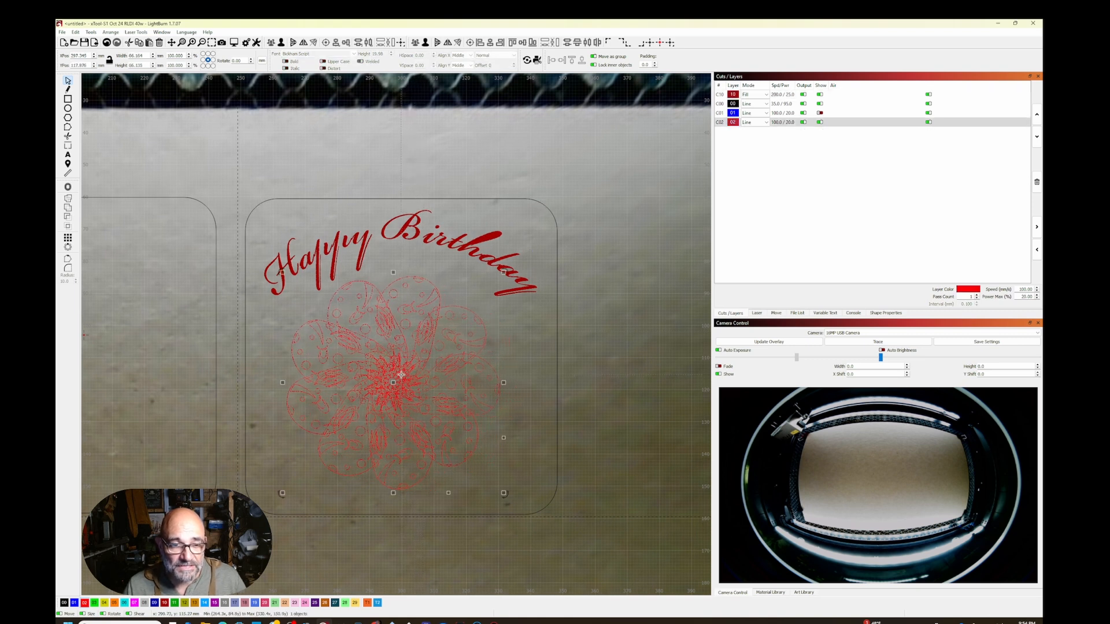
Preview the laser job with the three coaster outlines and the birthday design.
{"action": "scroll", "coordinate": [415, 377], "scroll_direction": "down", "scroll_amount": 2}
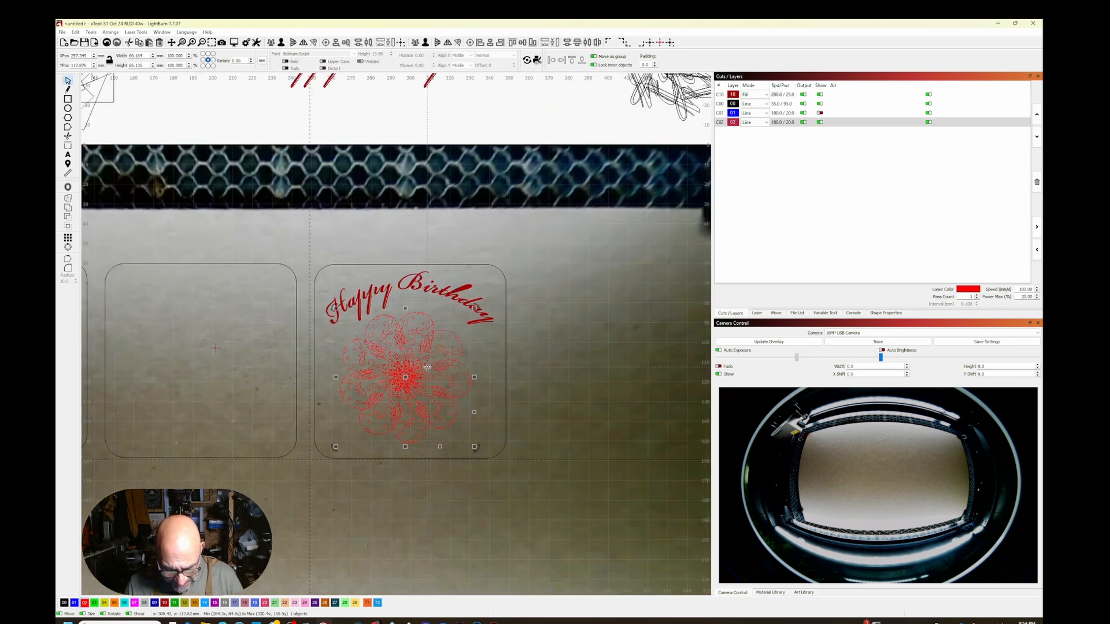
{"action": "key", "text": "alt+p"}
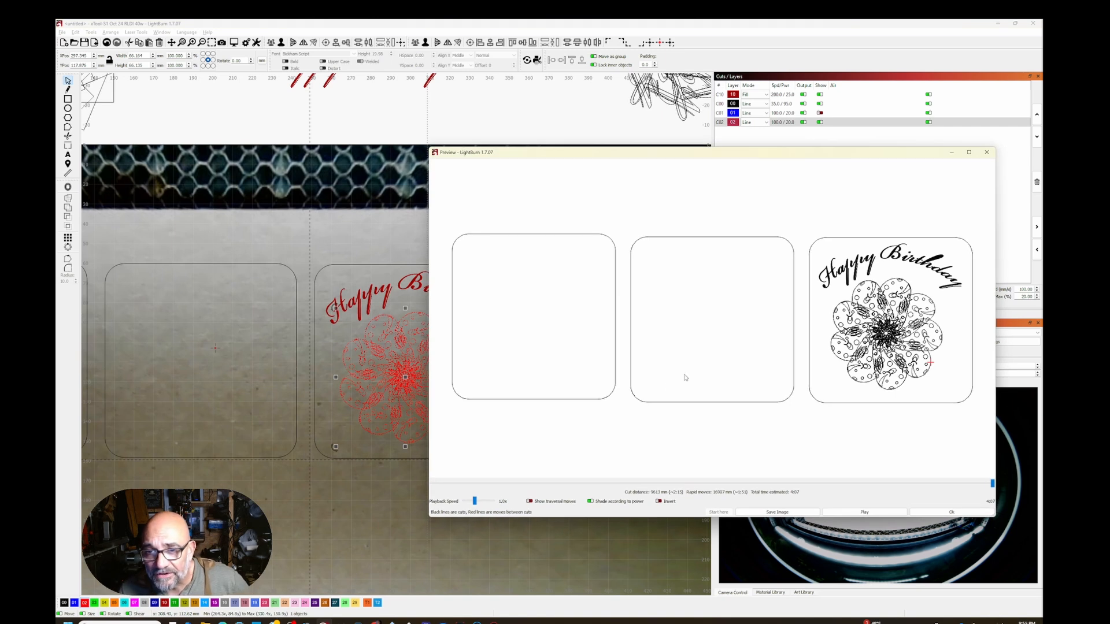
{"action": "left_click", "coordinate": [986, 152]}
Move the dense black swirl pattern from above the bed into the middle coaster outline.
{"action": "scroll", "coordinate": [454, 450], "scroll_direction": "down", "scroll_amount": 4}
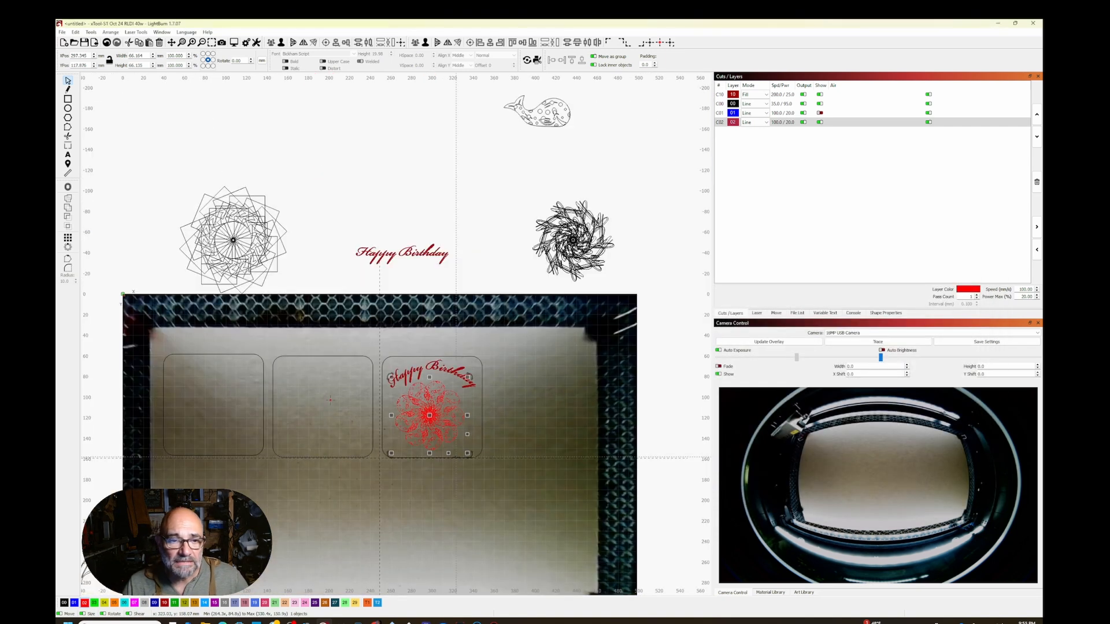
{"action": "scroll", "coordinate": [423, 421], "scroll_direction": "down", "scroll_amount": 1}
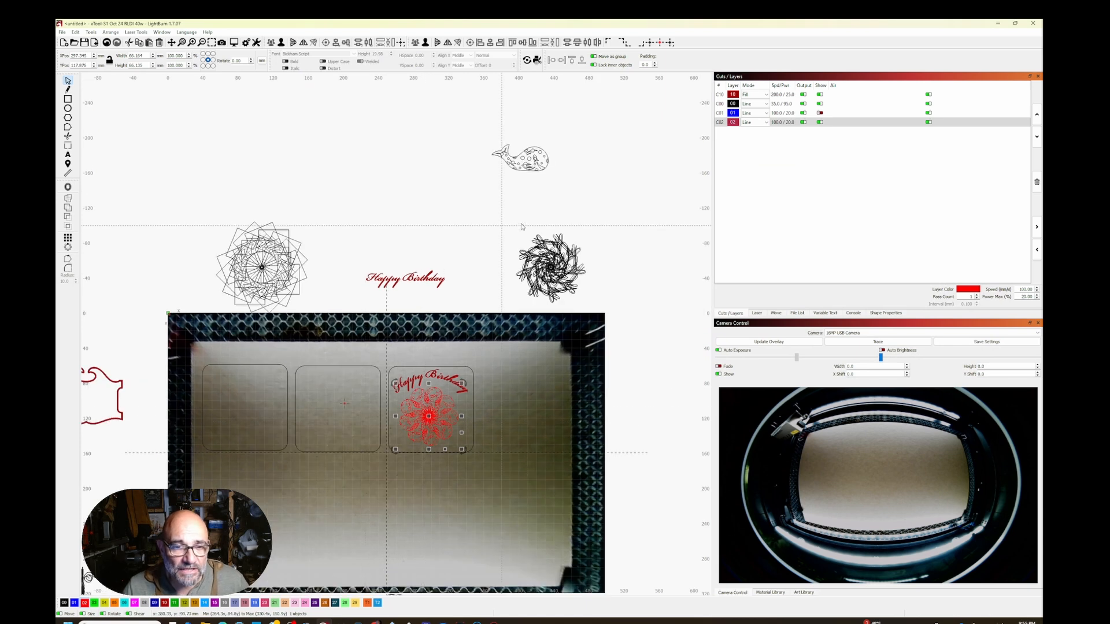
{"action": "left_click_drag", "start_coordinate": [551, 267], "coordinate": [338, 416]}
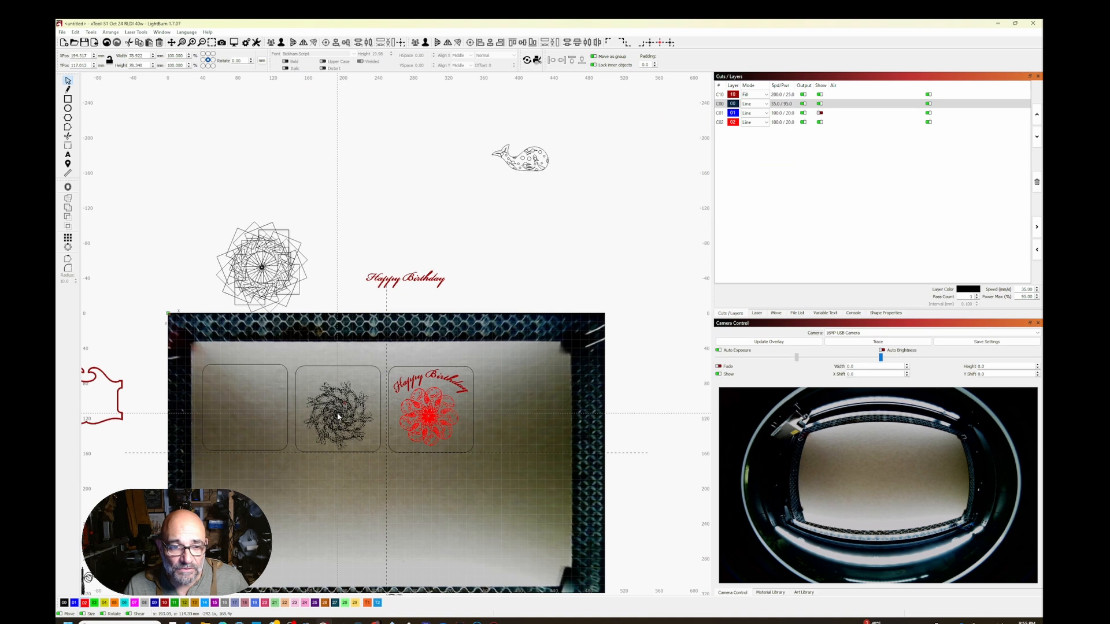
Replace the wording of the straight "Happy Birthday" text with "Great Job".
{"action": "left_click", "coordinate": [416, 280]}
{"action": "double_click", "coordinate": [417, 281]}
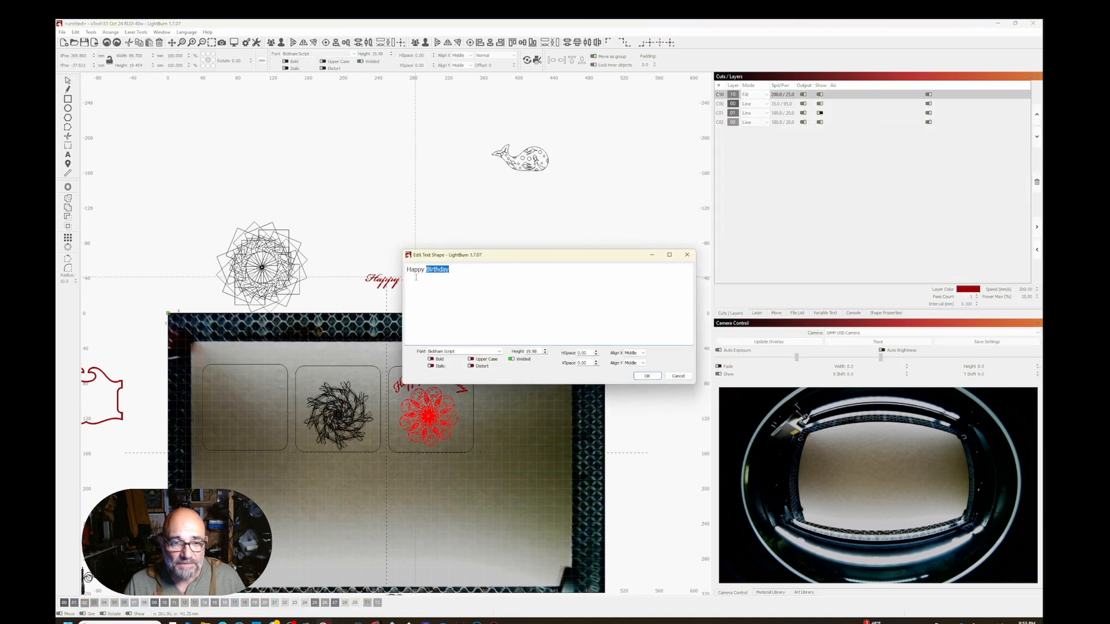
{"action": "left_click_drag", "start_coordinate": [471, 270], "coordinate": [395, 272]}
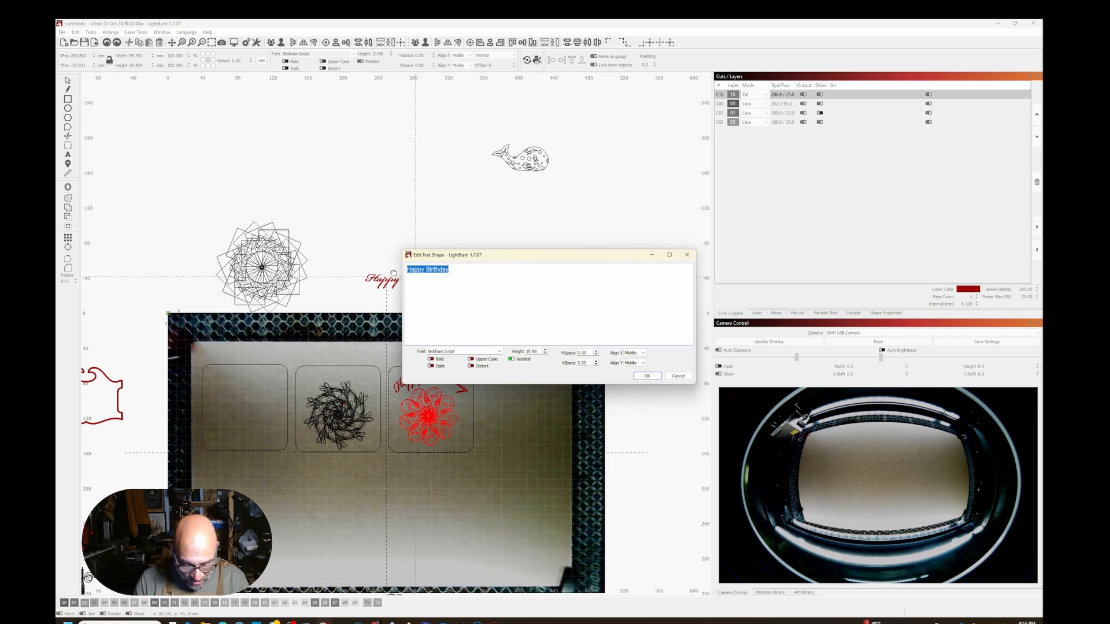
{"action": "key", "text": "BackSpace"}
{"action": "type", "text": "Great"}
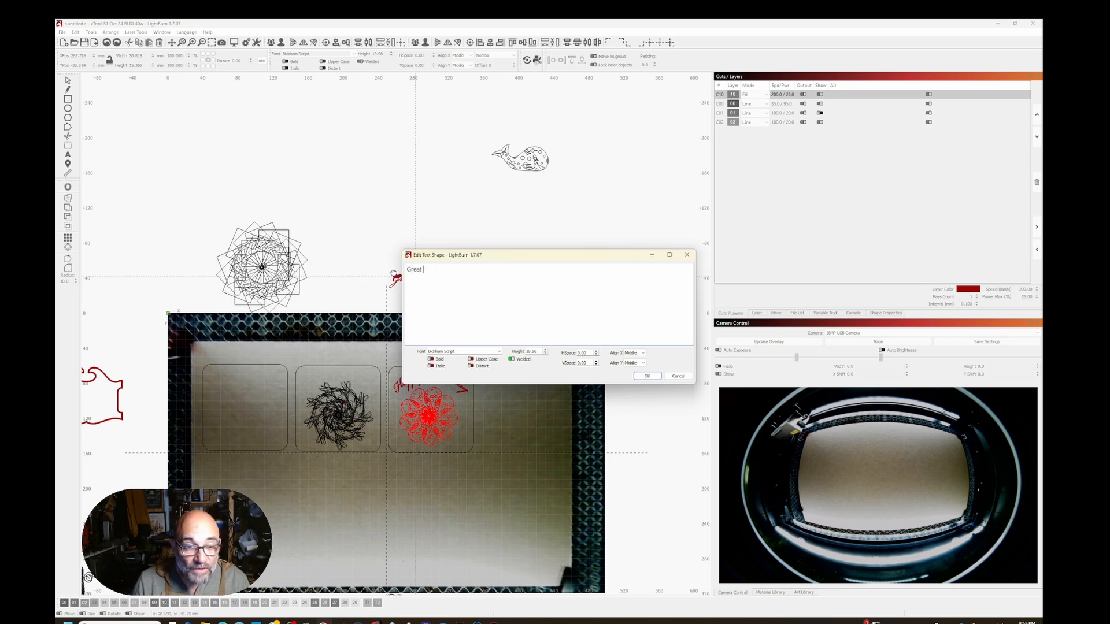
{"action": "type", "text": " H"}
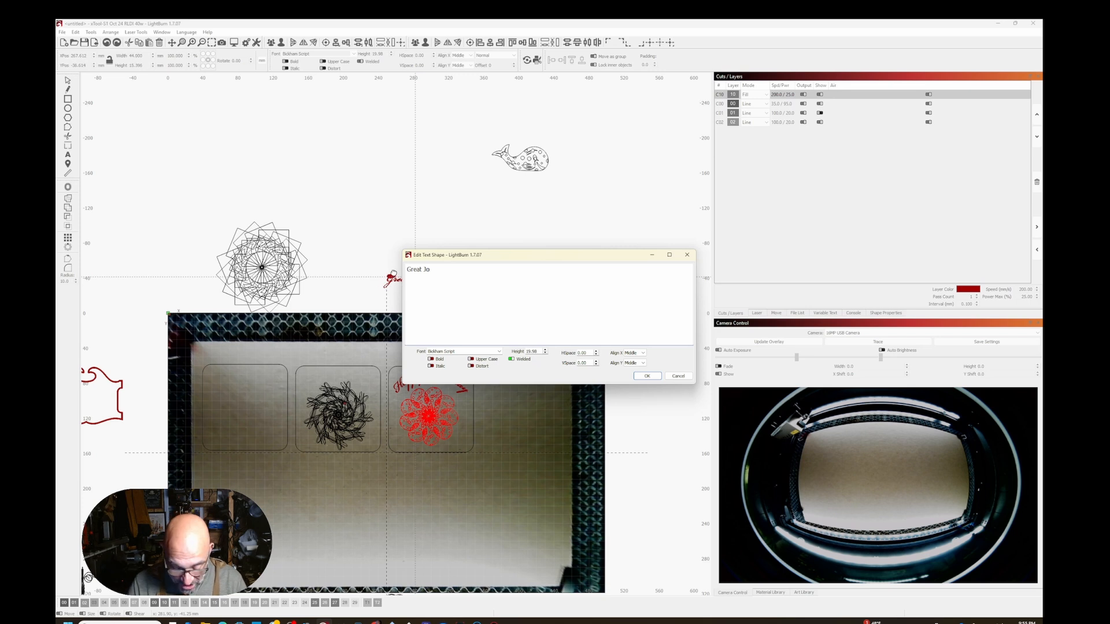
Browse the fonts for the "Great Job" text and apply Bodoni Bd BT.
{"action": "left_click", "coordinate": [499, 351]}
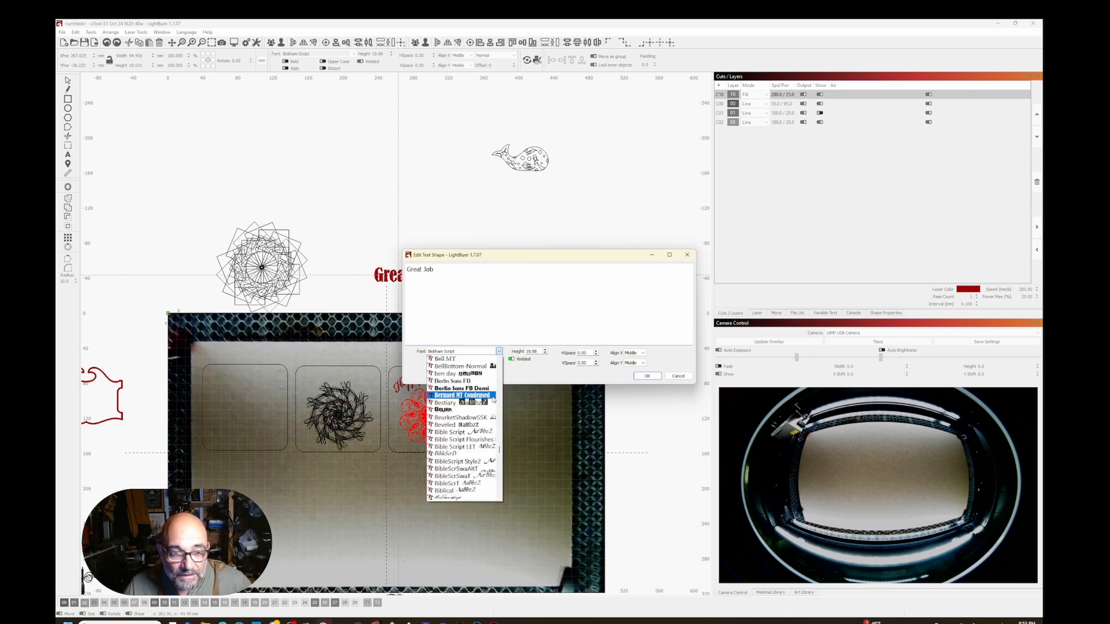
{"action": "left_click", "coordinate": [622, 258]}
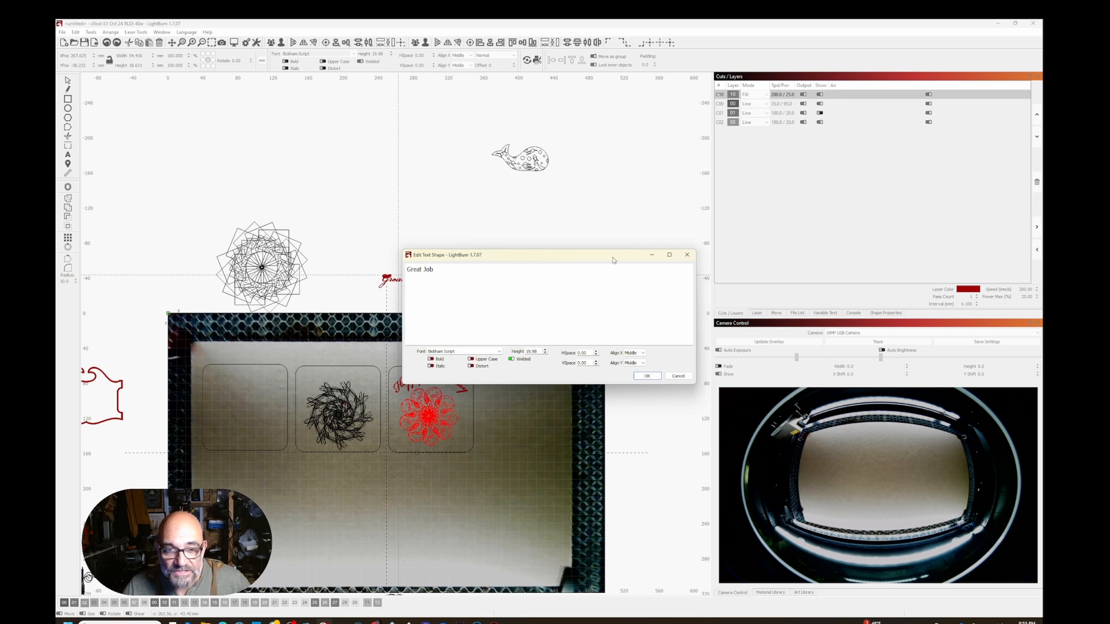
{"action": "left_click_drag", "start_coordinate": [594, 257], "coordinate": [722, 247]}
{"action": "left_click", "coordinate": [627, 341]}
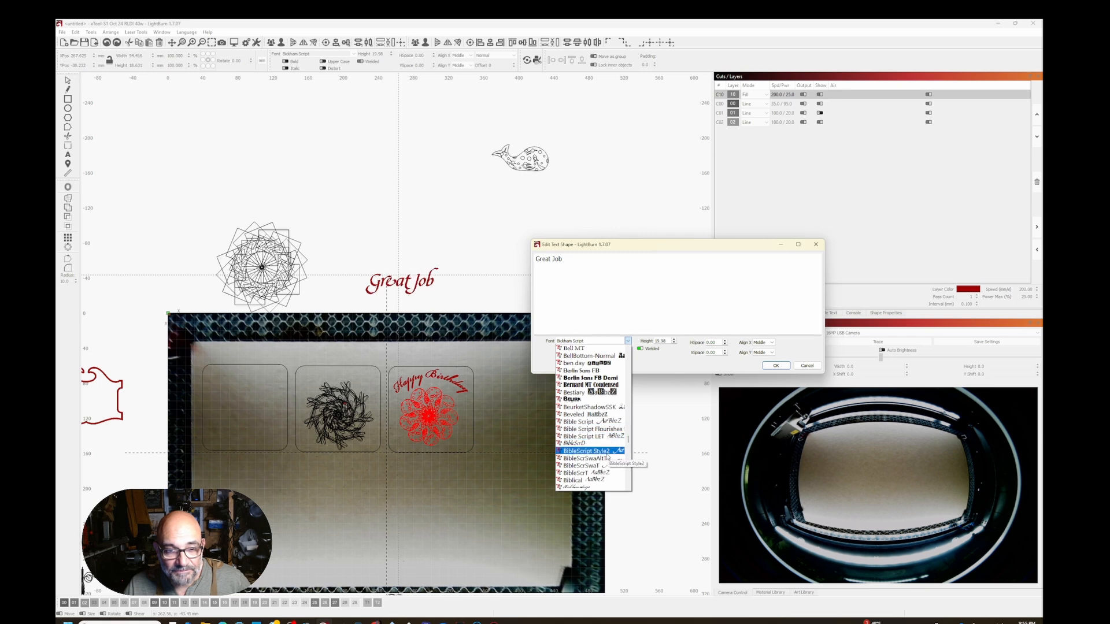
{"action": "scroll", "coordinate": [607, 454], "scroll_direction": "down", "scroll_amount": 6}
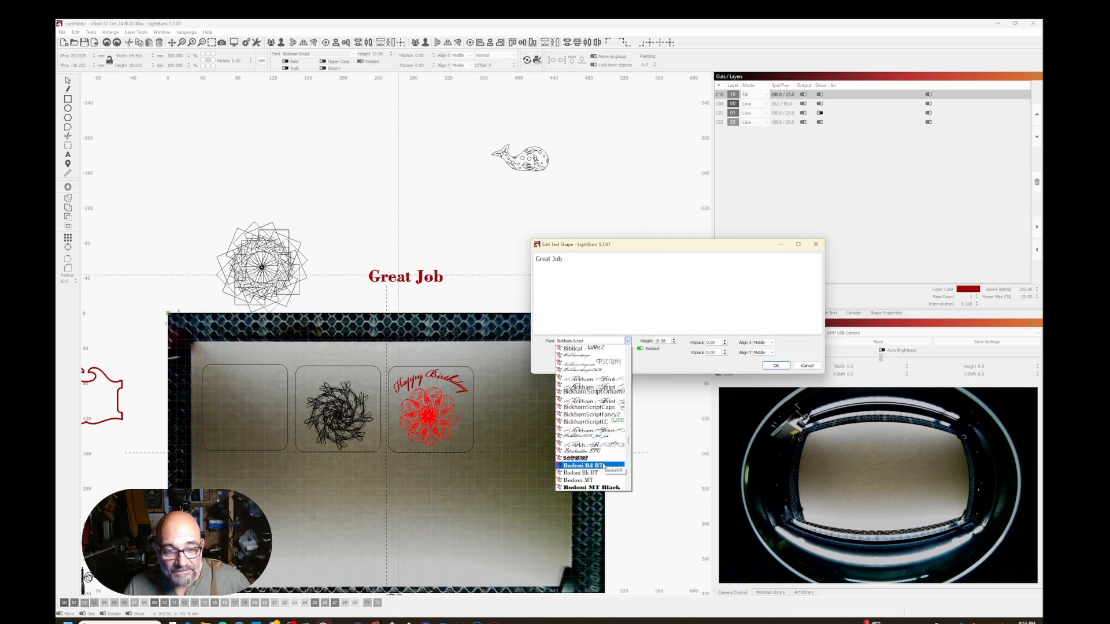
{"action": "left_click", "coordinate": [601, 466]}
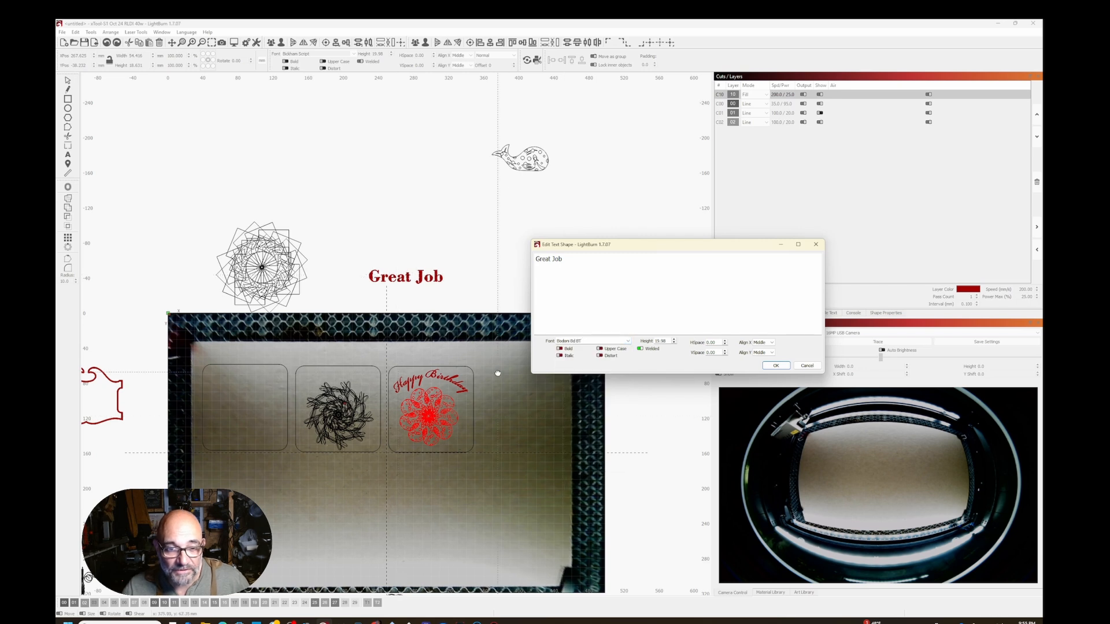
{"action": "left_click", "coordinate": [777, 366]}
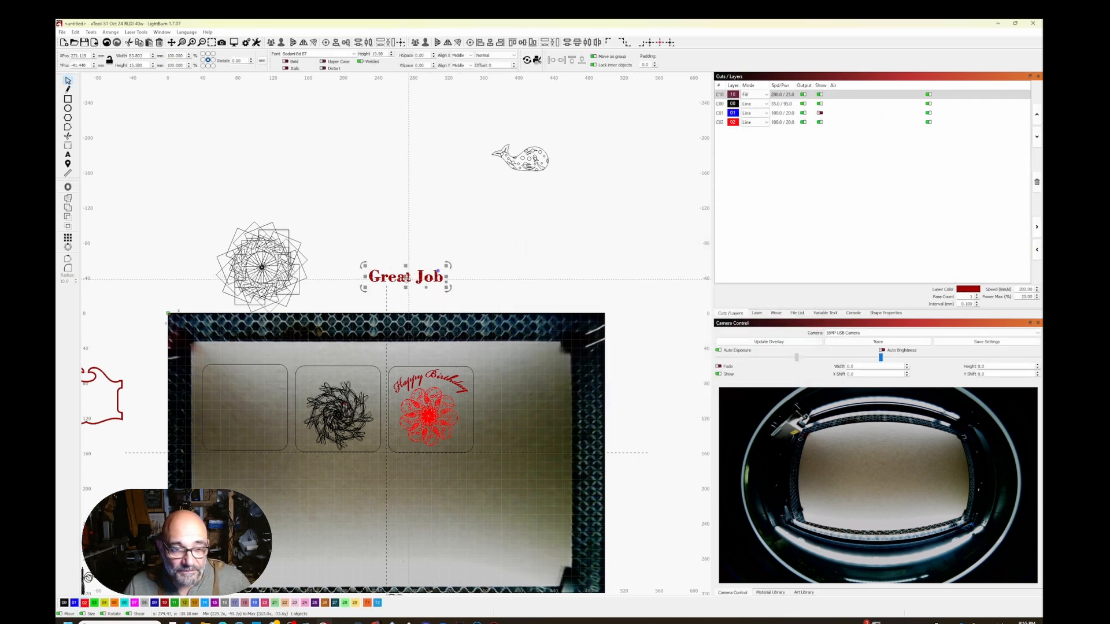
Place "Great Job" above the swirl in the middle outline, scaled to about 74 mm wide, with the swirl moved slightly lower.
{"action": "left_click_drag", "start_coordinate": [406, 277], "coordinate": [339, 374]}
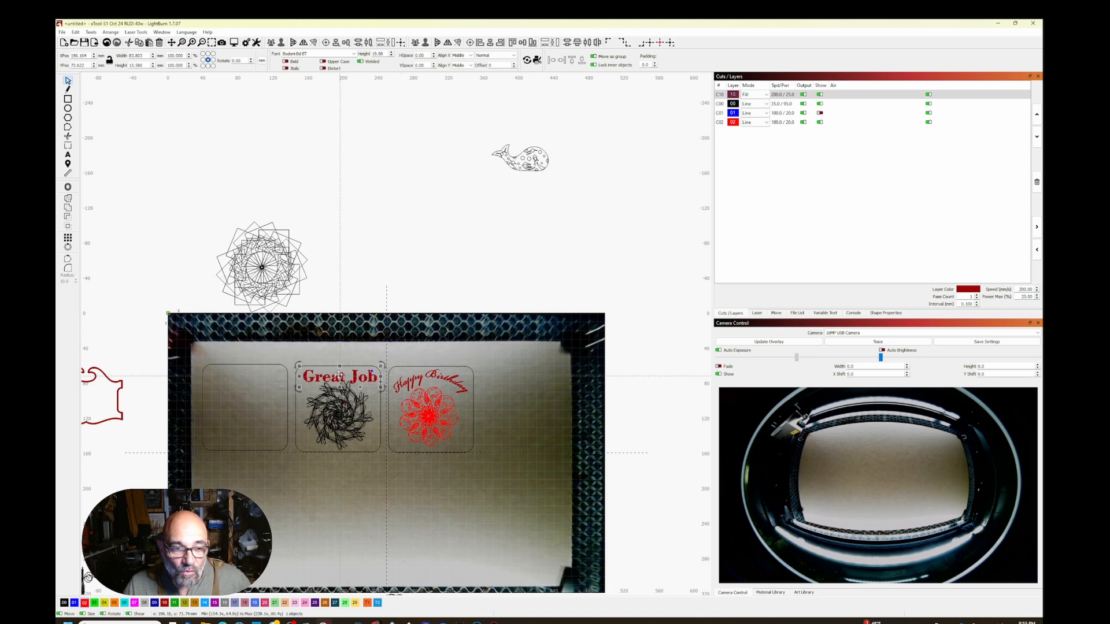
{"action": "left_click", "coordinate": [301, 370]}
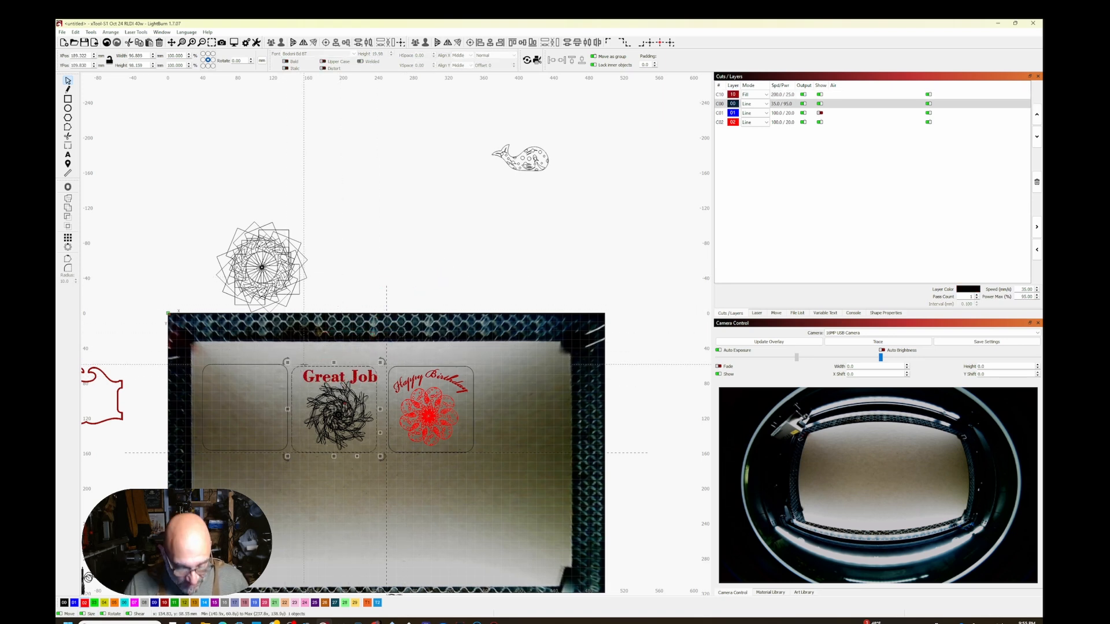
{"action": "key", "text": "Right"}
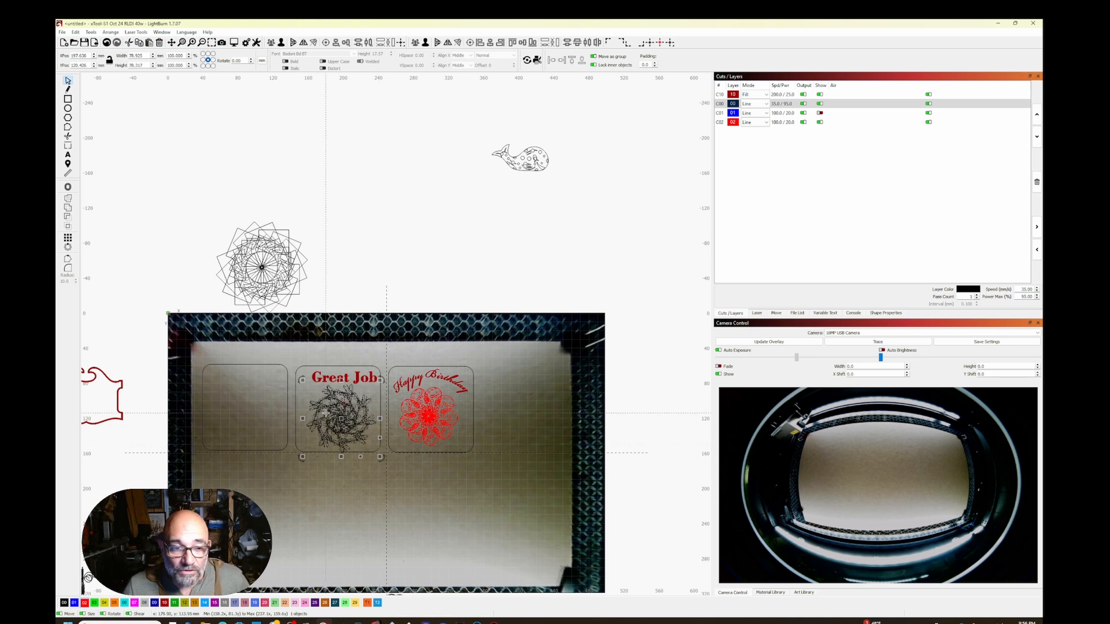
Assign the middle swirl pattern and the "Great Job" and "Happy Birthday" texts to red layer 02.
{"action": "left_click", "coordinate": [86, 603]}
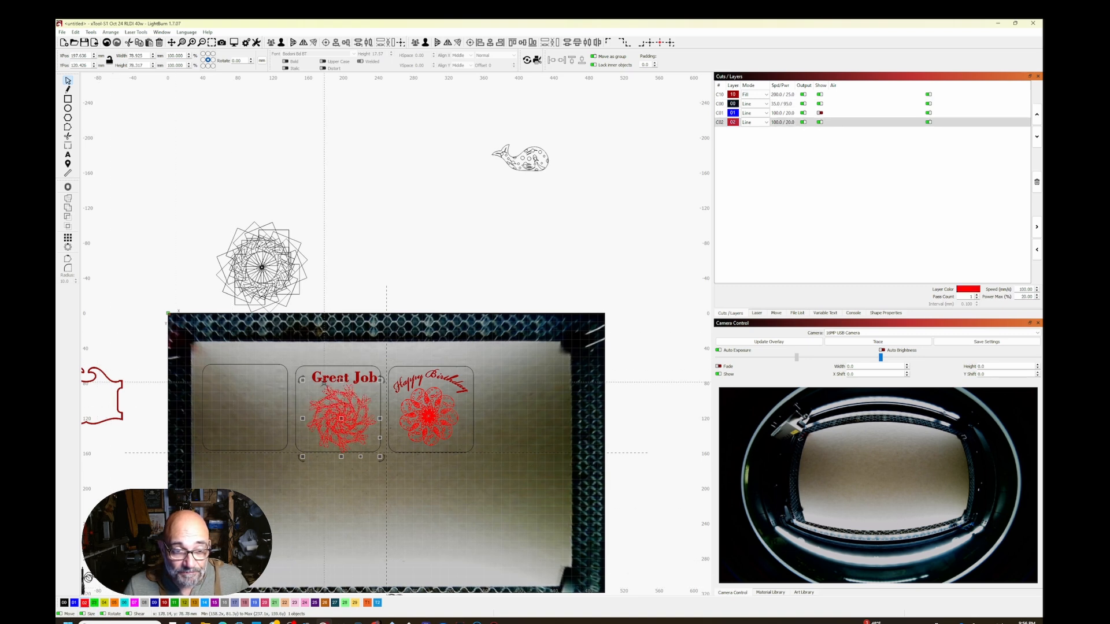
{"action": "left_click", "coordinate": [372, 374]}
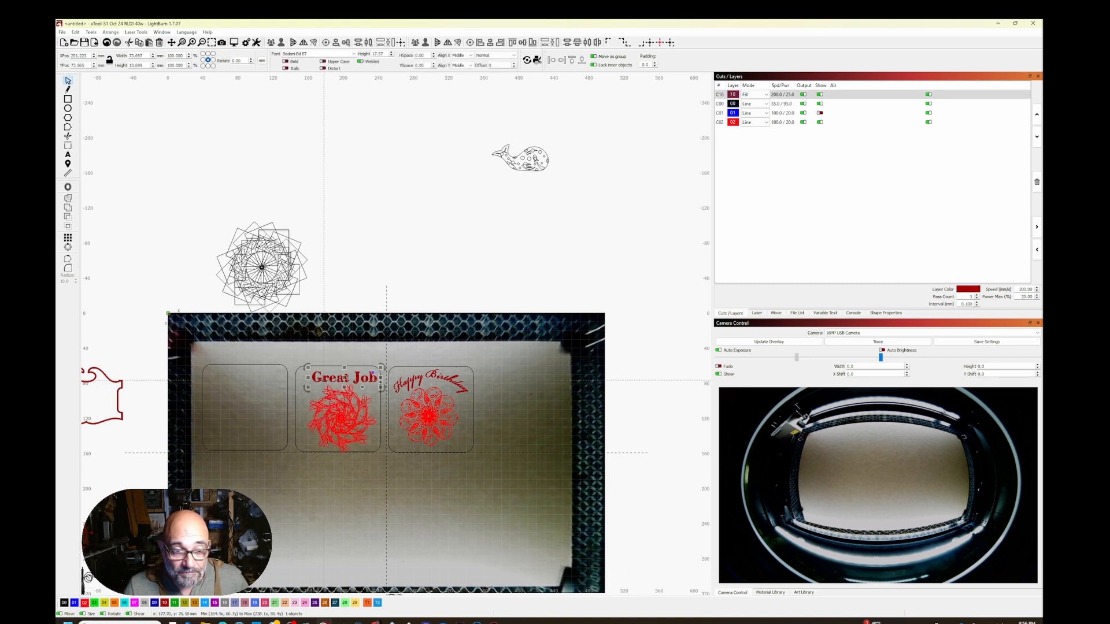
{"action": "left_click", "coordinate": [85, 603]}
{"action": "left_click", "coordinate": [466, 382]}
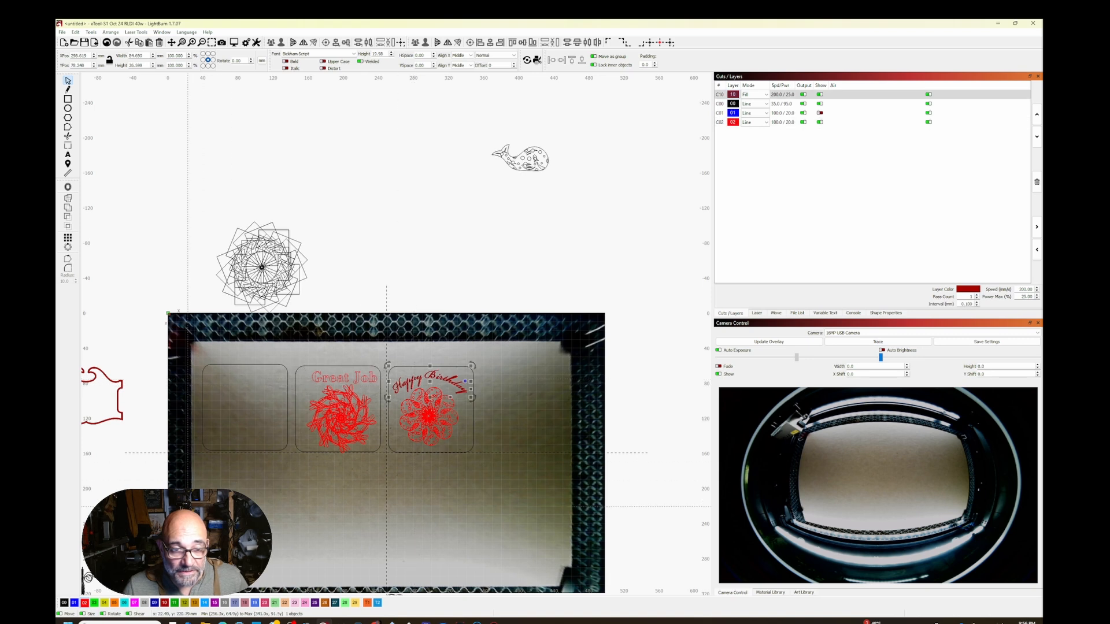
{"action": "left_click", "coordinate": [85, 603]}
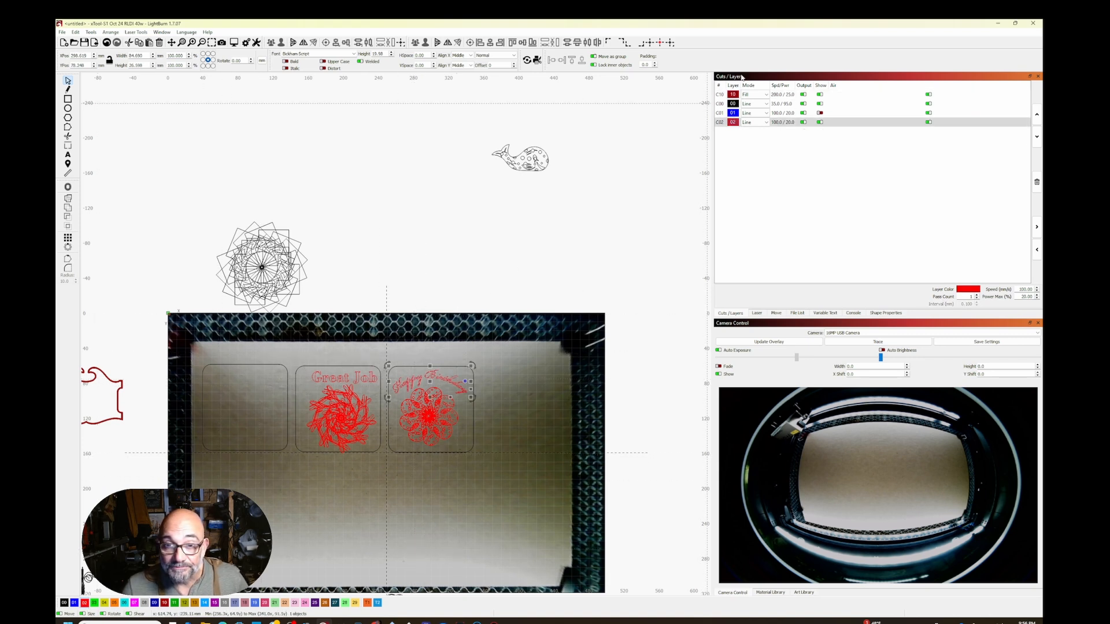
Shrink the swirl pattern in the middle coaster and center the "Great Job" text above it.
{"action": "left_click", "coordinate": [366, 432]}
{"action": "left_click_drag", "start_coordinate": [380, 461], "coordinate": [338, 418]}
{"action": "left_click", "coordinate": [340, 375]}
{"action": "left_click", "coordinate": [341, 376]}
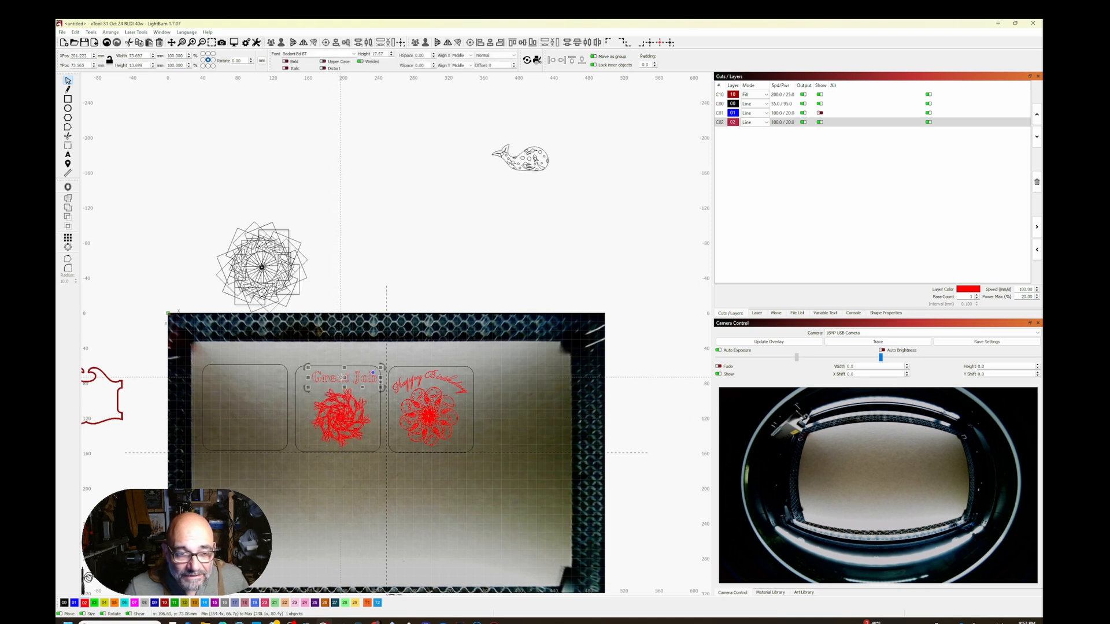
{"action": "left_click_drag", "start_coordinate": [345, 378], "coordinate": [338, 384]}
{"action": "left_click", "coordinate": [352, 482]}
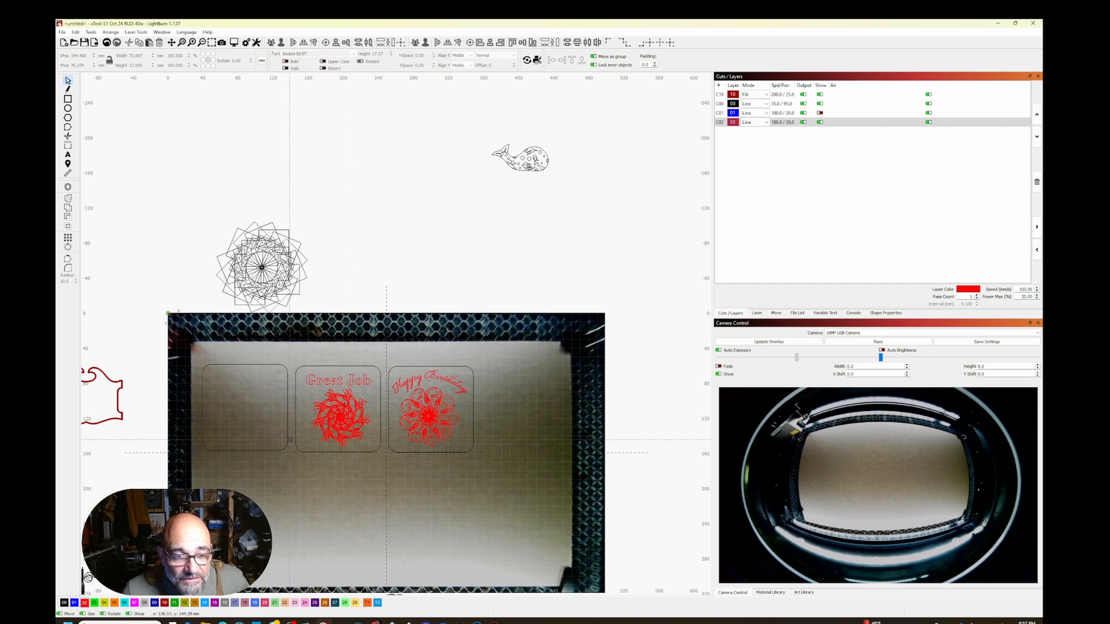
Move the decorative plaque frame into the leftmost coaster outline and assign it to red layer 02.
{"action": "left_click", "coordinate": [123, 419]}
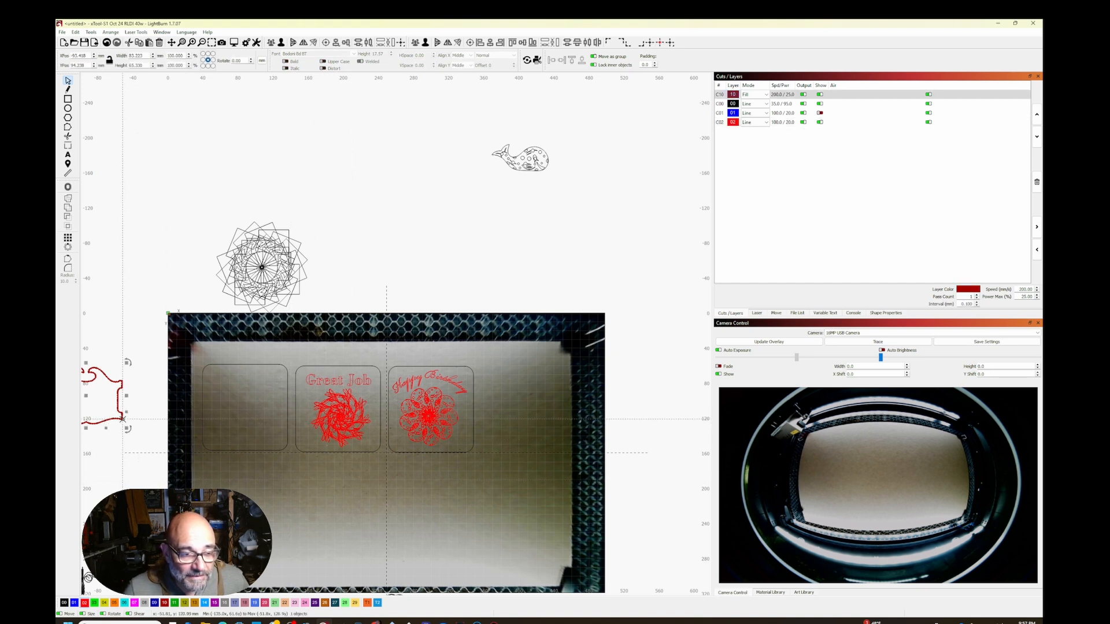
{"action": "left_click_drag", "start_coordinate": [88, 395], "coordinate": [249, 403]}
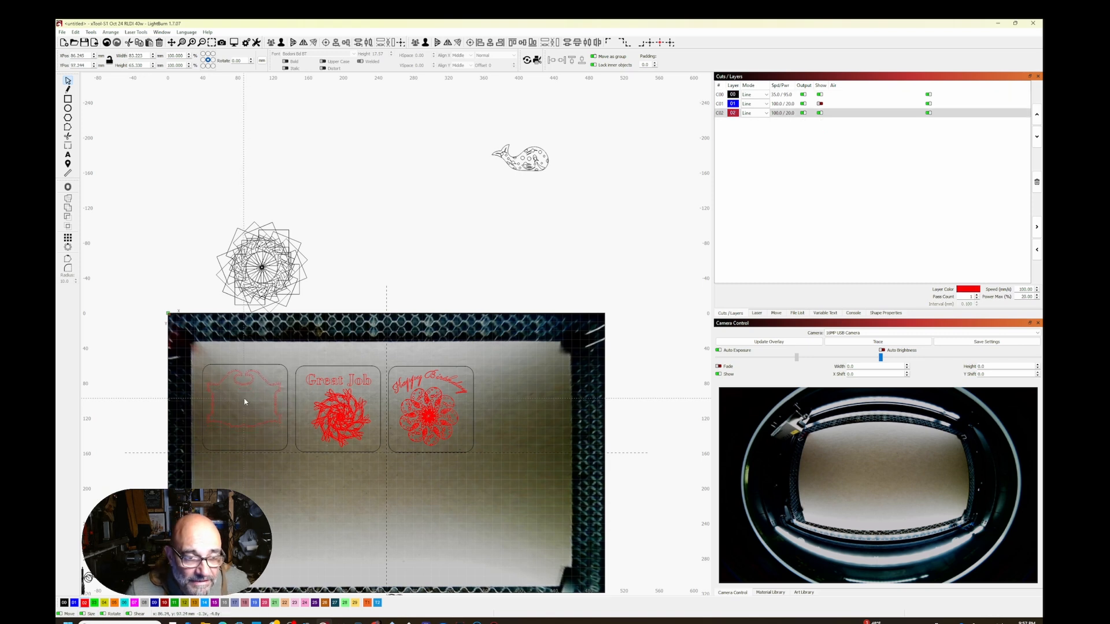
Move the cat figure from below the laser bed onto the bed, just beneath the leftmost coaster outline.
{"action": "scroll", "coordinate": [246, 401], "scroll_direction": "down", "scroll_amount": 2}
{"action": "scroll", "coordinate": [246, 401], "scroll_direction": "down", "scroll_amount": 2}
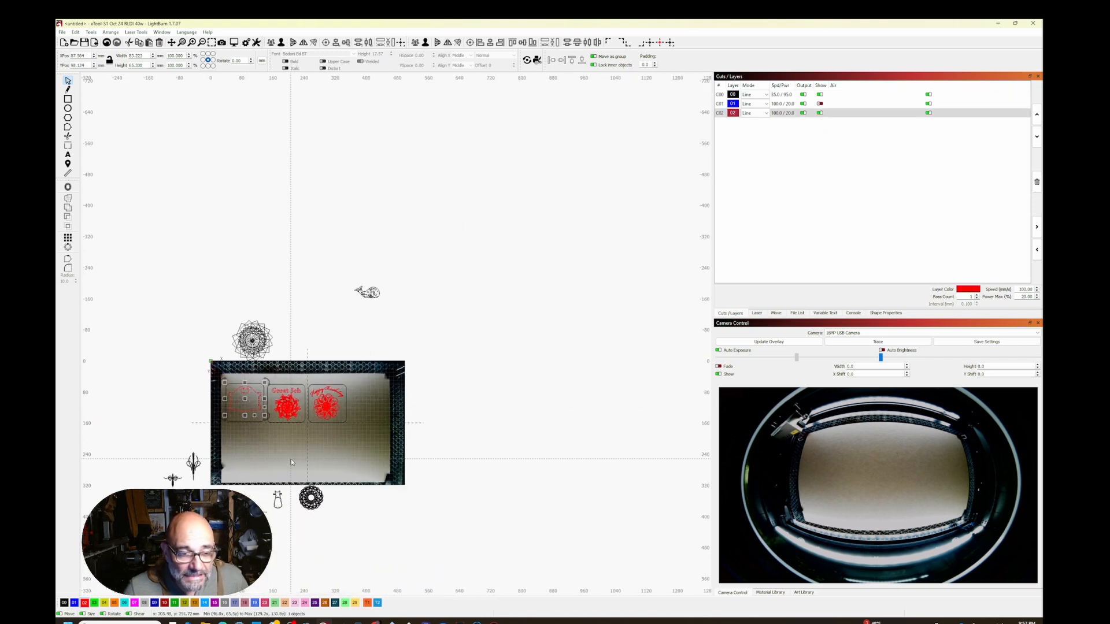
{"action": "left_click_drag", "start_coordinate": [278, 499], "coordinate": [229, 439]}
{"action": "scroll", "coordinate": [228, 439], "scroll_direction": "up", "scroll_amount": 2}
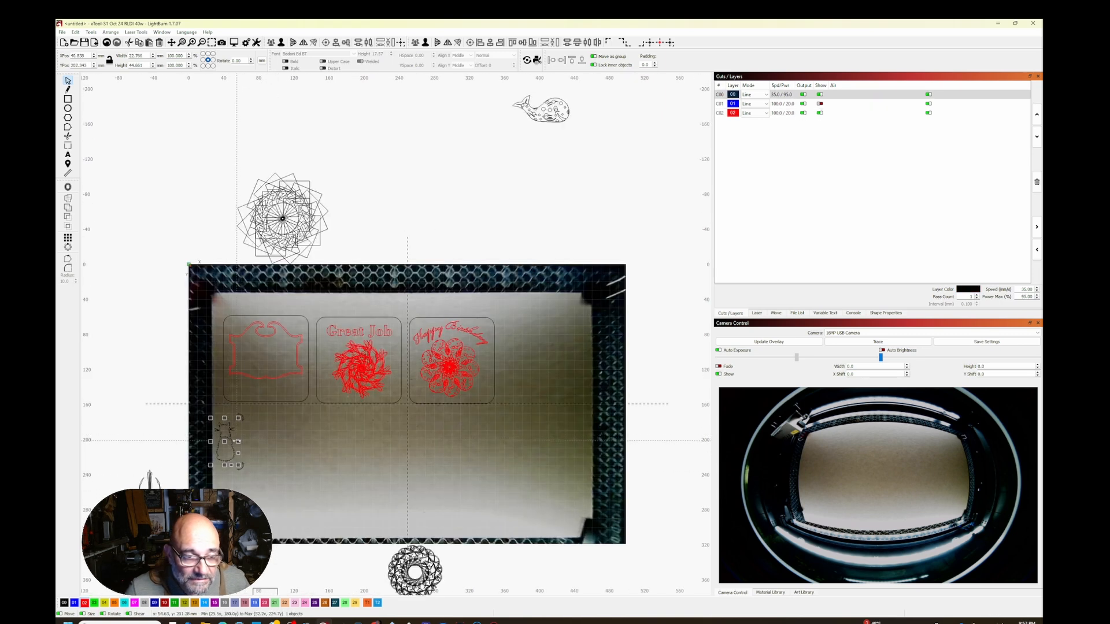
Shrink the cat figure to about 9.5 mm wide and place one copy in each lower corner of the leftmost coaster.
{"action": "left_click_drag", "start_coordinate": [211, 417], "coordinate": [243, 391]}
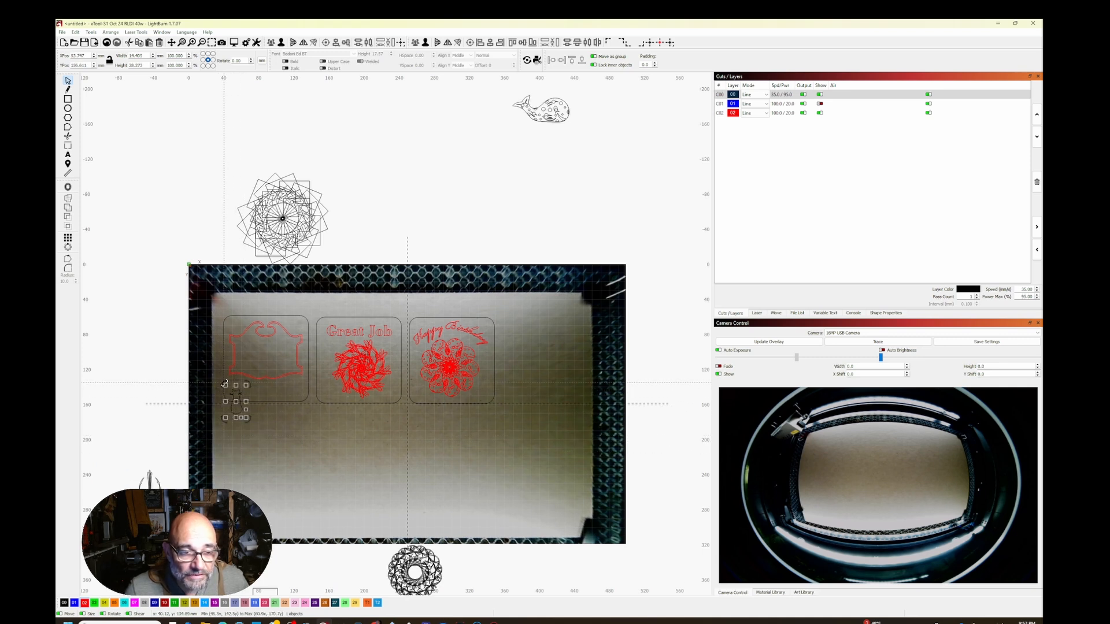
{"action": "left_click_drag", "start_coordinate": [224, 385], "coordinate": [294, 394]}
{"action": "left_click", "coordinate": [305, 445]}
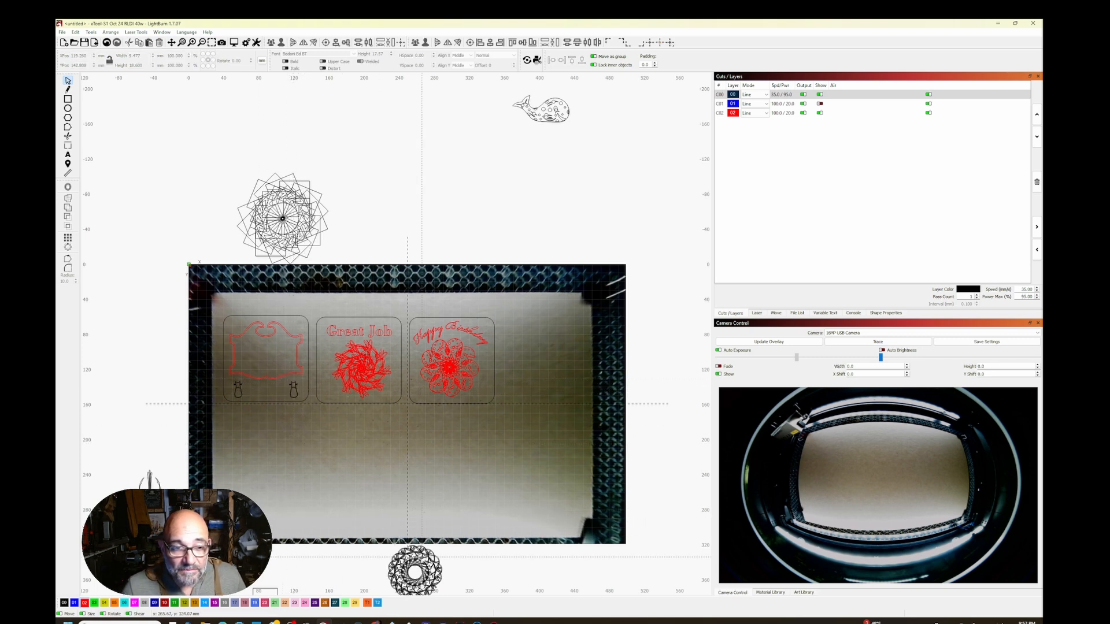
Move the ring-shaped spirograph pattern from below the bed into the plaque frame, scaled to about 20.6 mm wide.
{"action": "scroll", "coordinate": [425, 560], "scroll_direction": "down", "scroll_amount": 2}
{"action": "left_click_drag", "start_coordinate": [416, 567], "coordinate": [309, 413]}
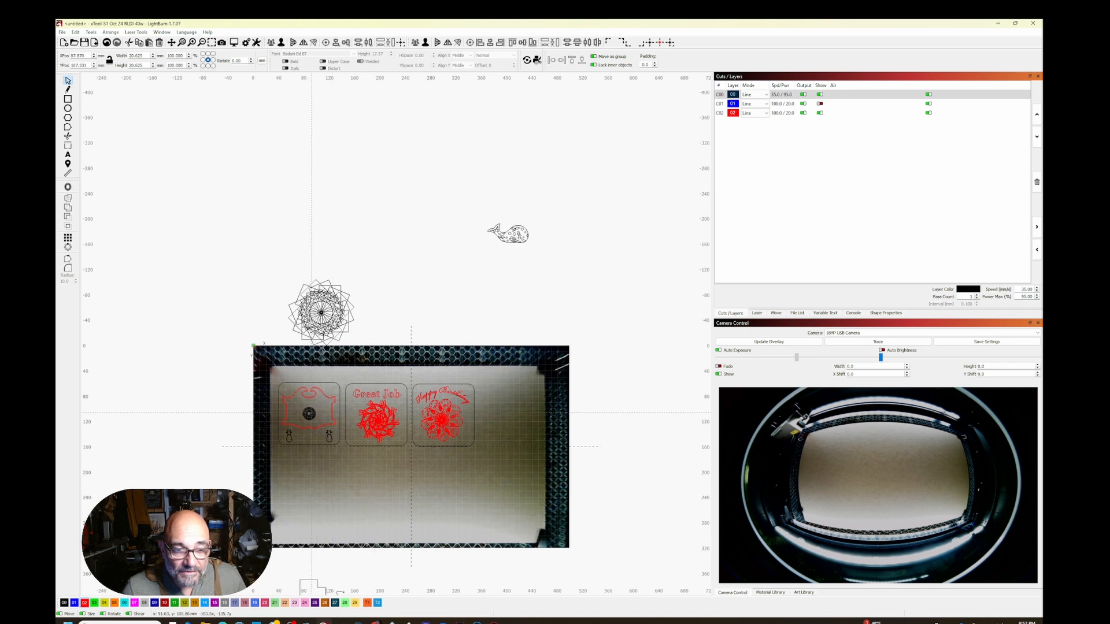
{"action": "left_click", "coordinate": [312, 412]}
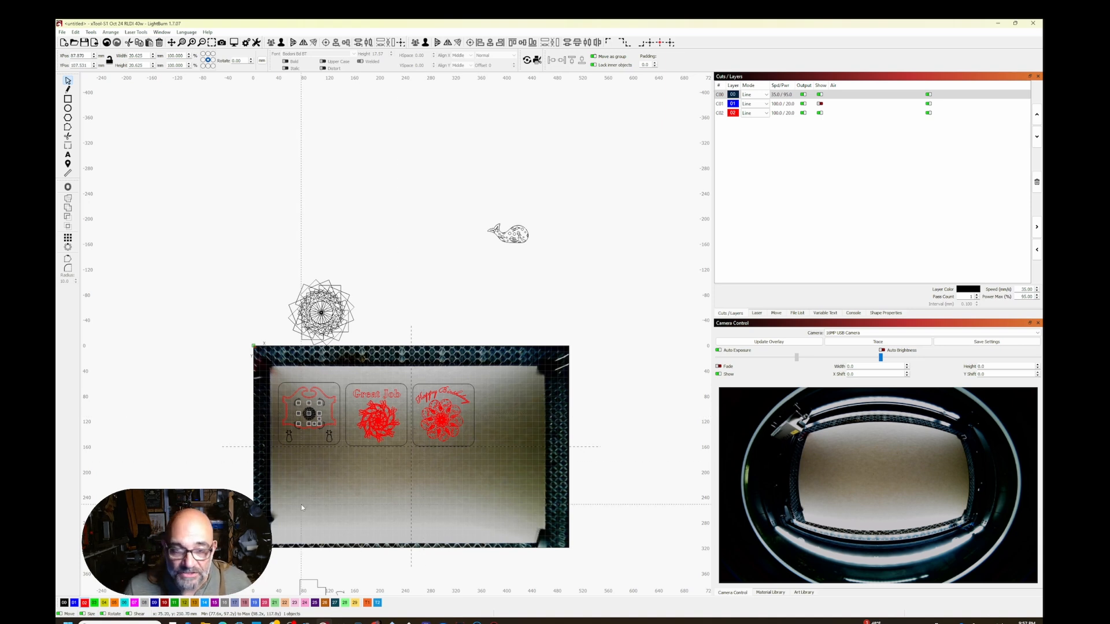
Move red layer 02 to the top of the cut order and assign it the Backerboard 2.00mm Etch material.
{"action": "left_click", "coordinate": [732, 97]}
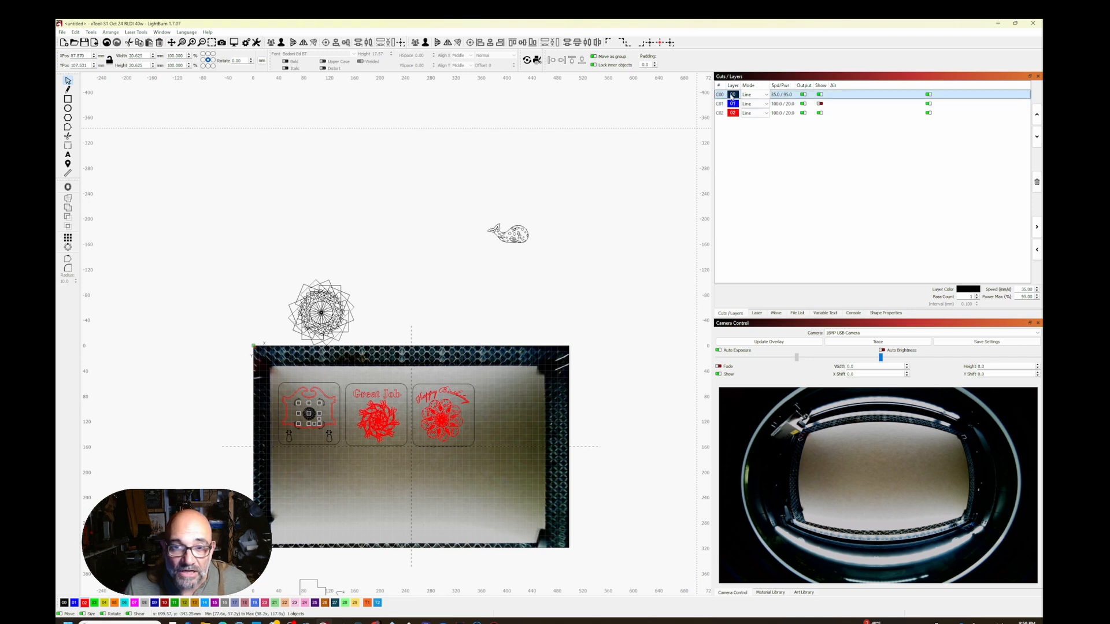
{"action": "left_click_drag", "start_coordinate": [732, 119], "coordinate": [732, 94]}
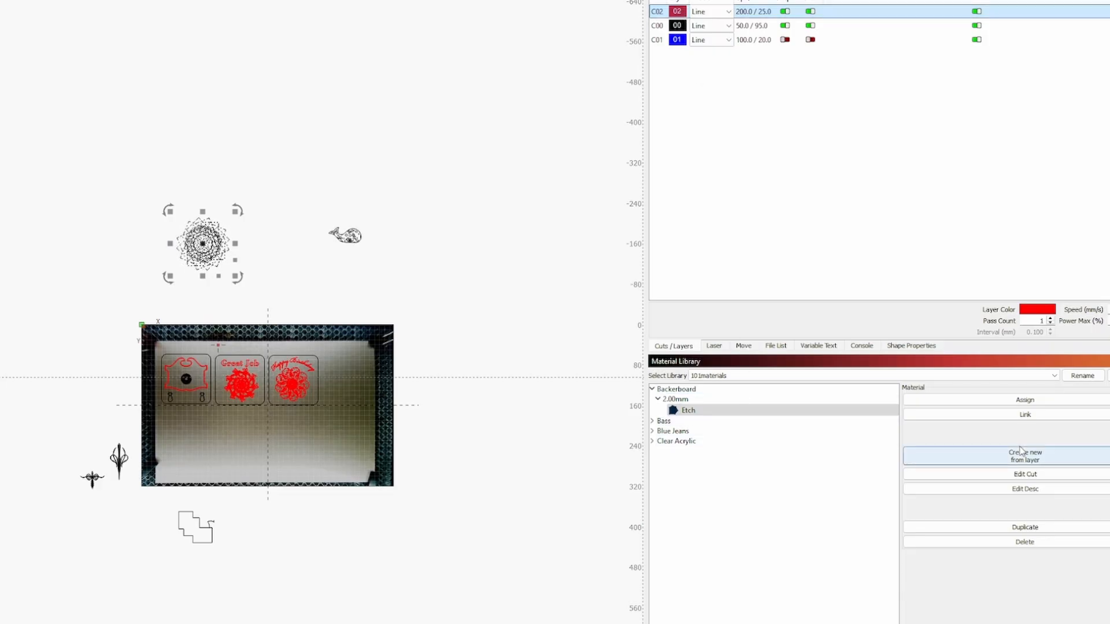
{"action": "left_click", "coordinate": [1043, 401]}
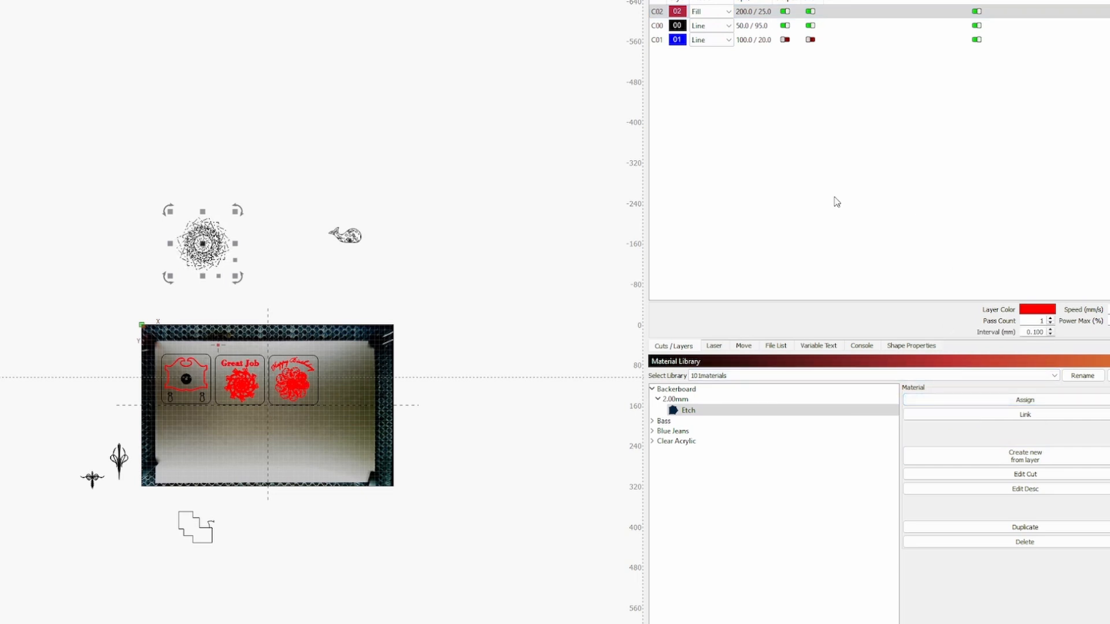
Set the mode of red layer 02 to Line.
{"action": "left_click", "coordinate": [712, 11]}
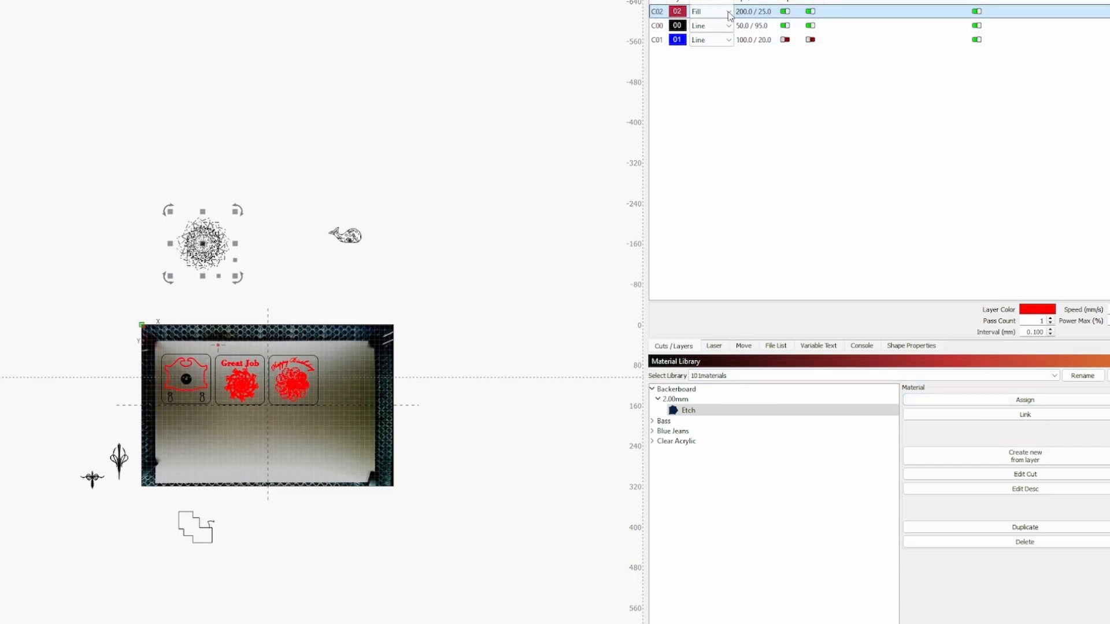
{"action": "left_click", "coordinate": [713, 12]}
{"action": "left_click", "coordinate": [714, 24]}
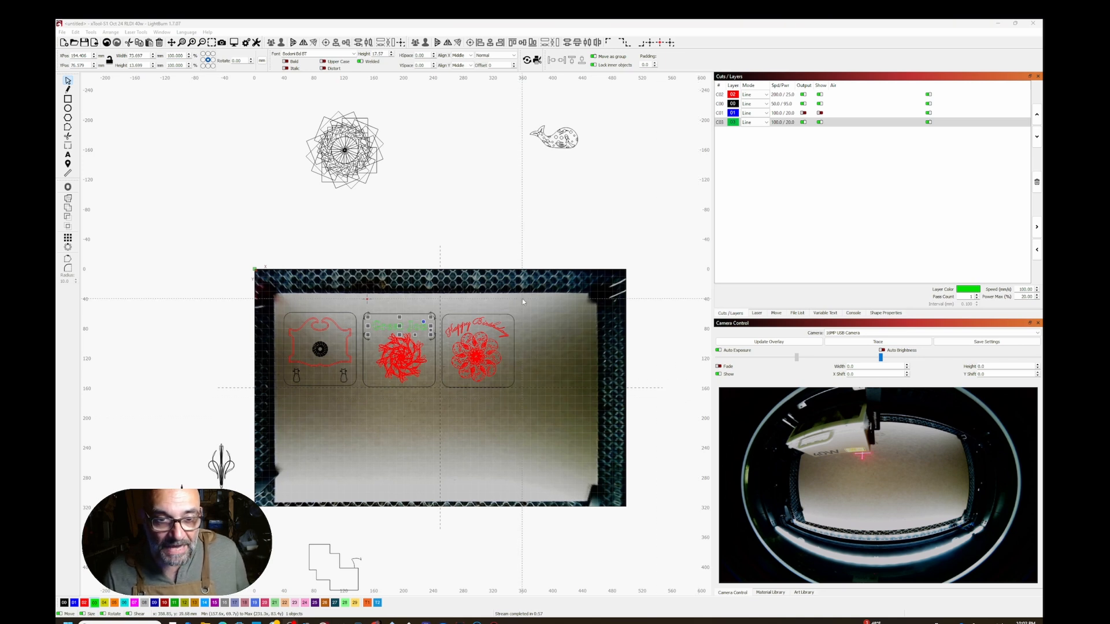
Assign the "Happy Birthday" text to green layer 03 and place that layer second in the cut order.
{"action": "left_click", "coordinate": [510, 327]}
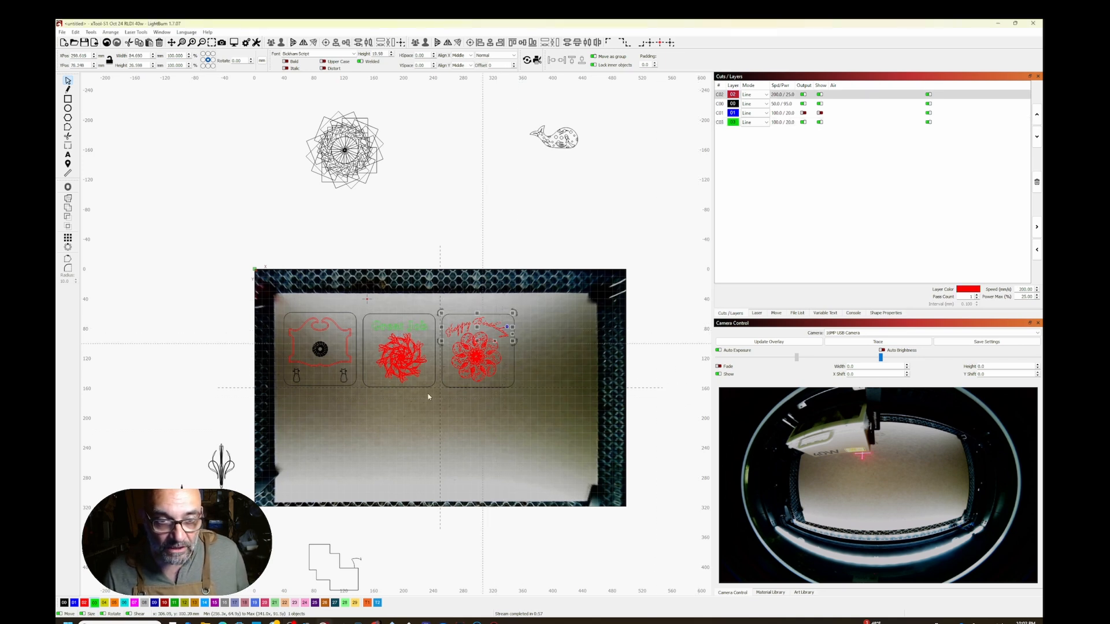
{"action": "left_click", "coordinate": [94, 604]}
{"action": "left_click_drag", "start_coordinate": [726, 122], "coordinate": [724, 107]}
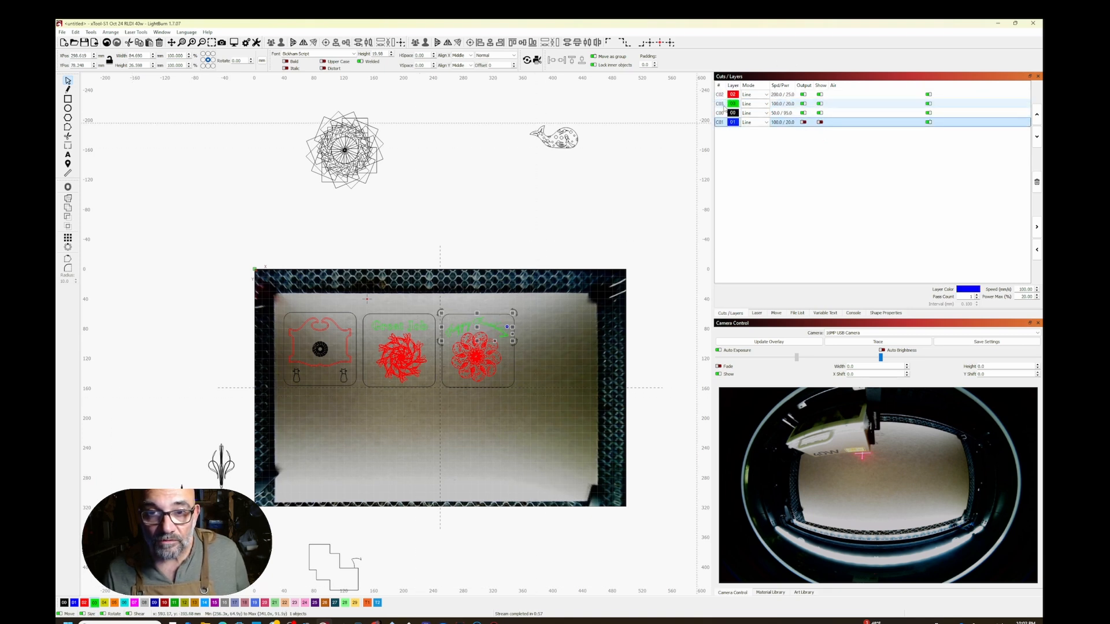
Set green layer 03 to a speed of 200 mm/sec, 24% max power and Fill mode.
{"action": "left_click", "coordinate": [781, 104]}
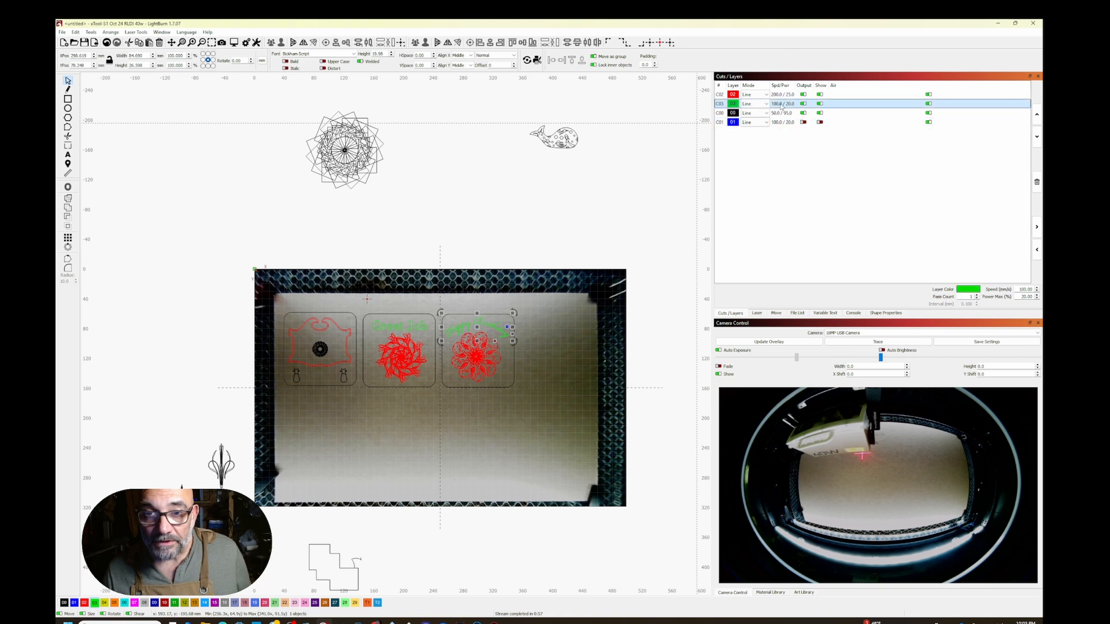
{"action": "double_click", "coordinate": [752, 104]}
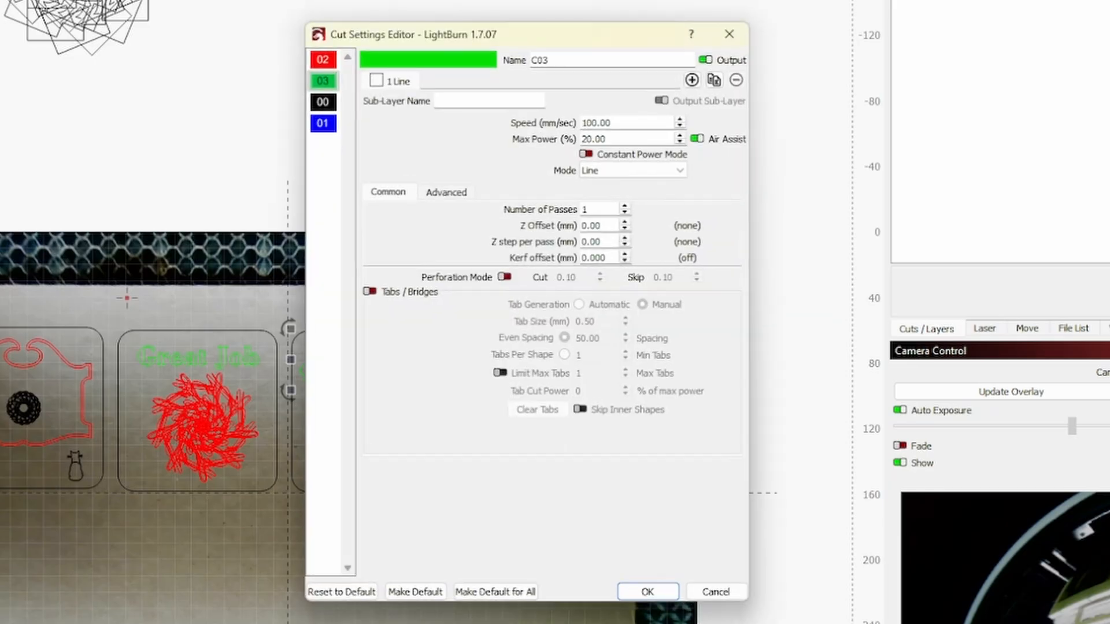
{"action": "left_click_drag", "start_coordinate": [632, 123], "coordinate": [553, 108]}
{"action": "type", "text": "200"}
{"action": "key", "text": "Tab"}
{"action": "type", "text": "20"}
{"action": "type", "text": "4"}
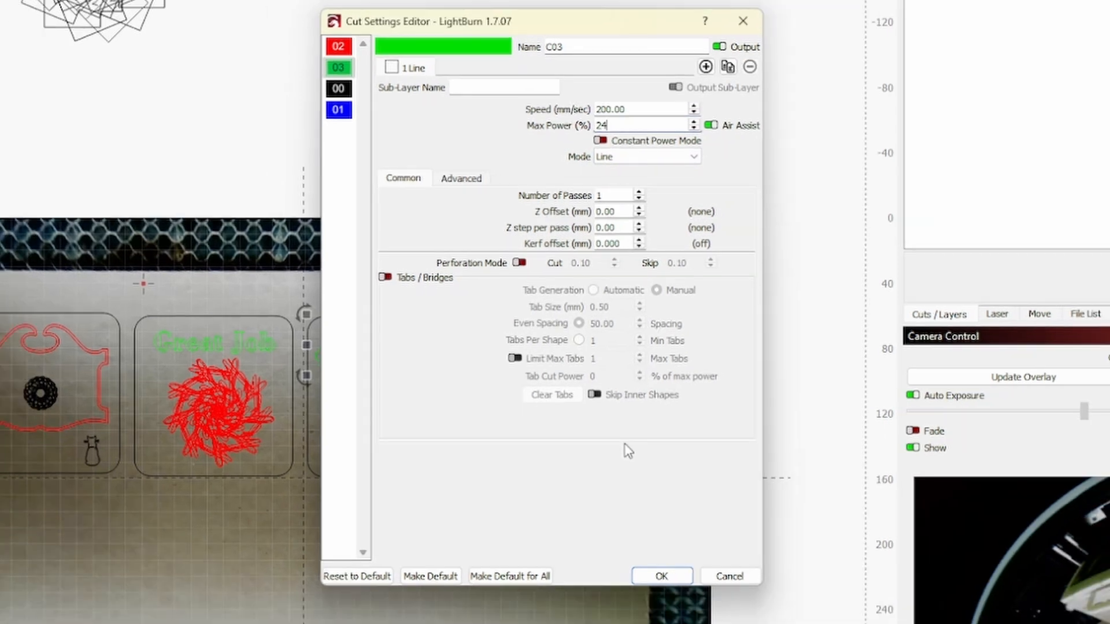
{"action": "key", "text": "Return"}
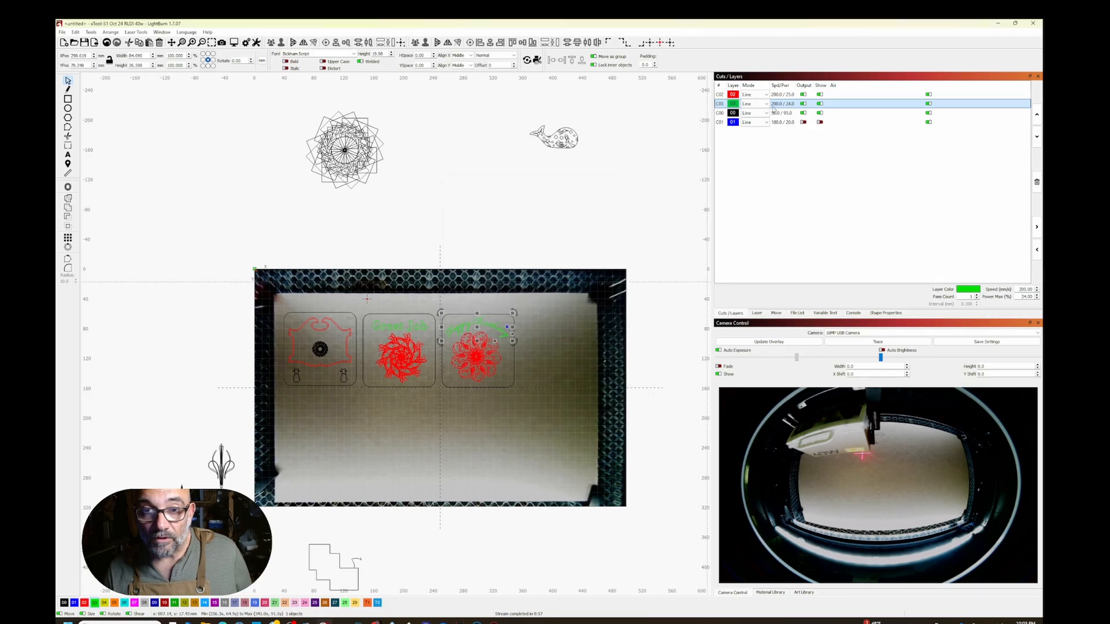
{"action": "left_click", "coordinate": [755, 105]}
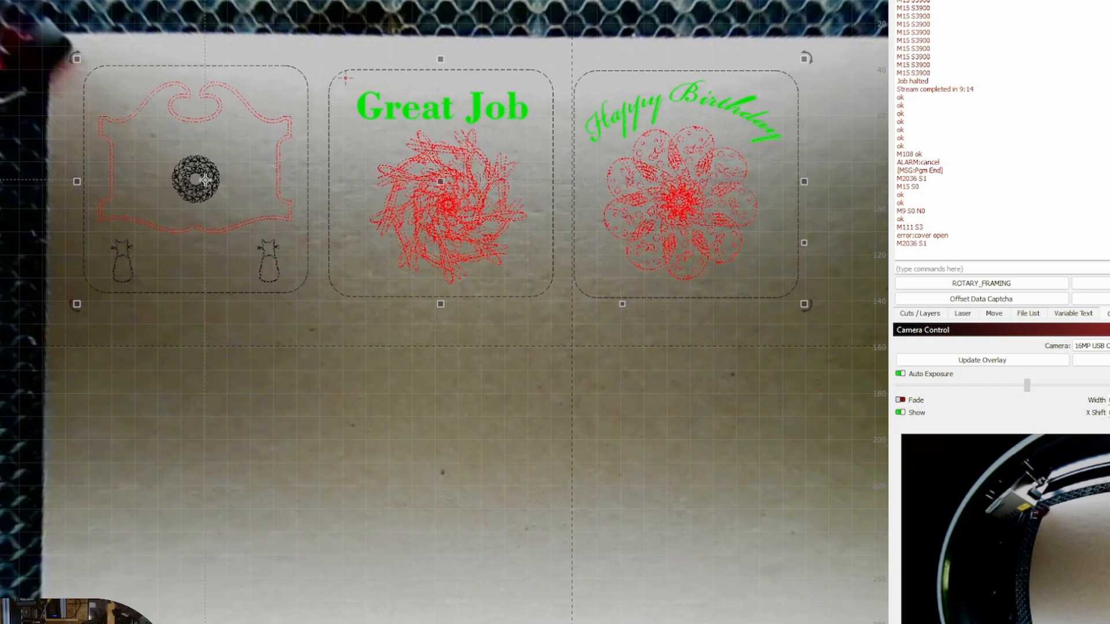
Assign the ring pattern in the leftmost coaster to red layer 02 and its plaque frame to green layer 03.
{"action": "key", "text": "Escape"}
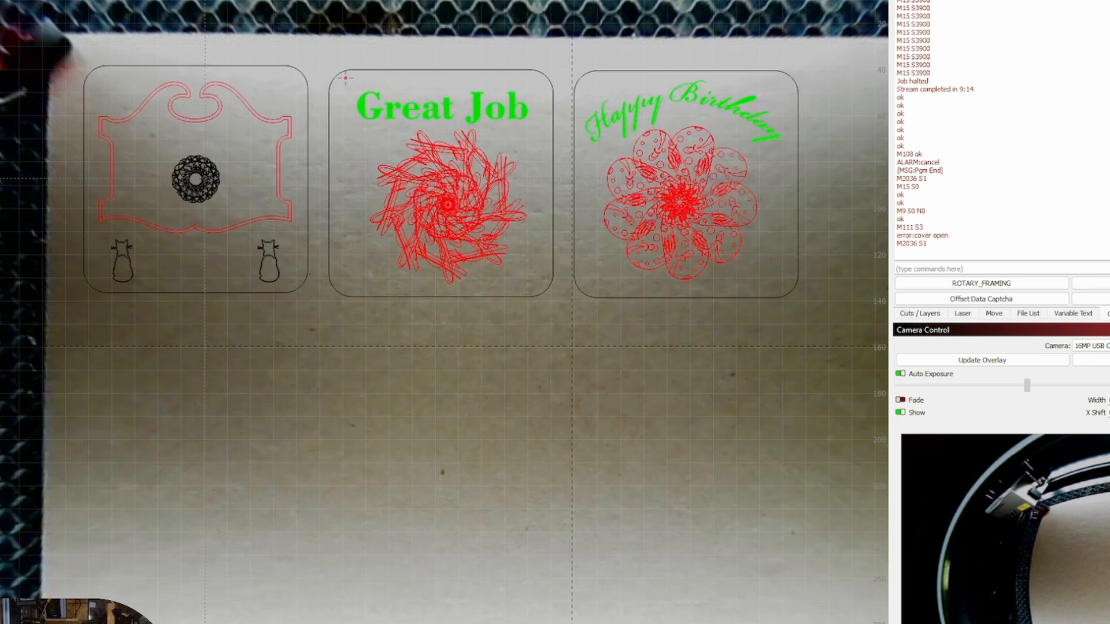
{"action": "left_click", "coordinate": [206, 165]}
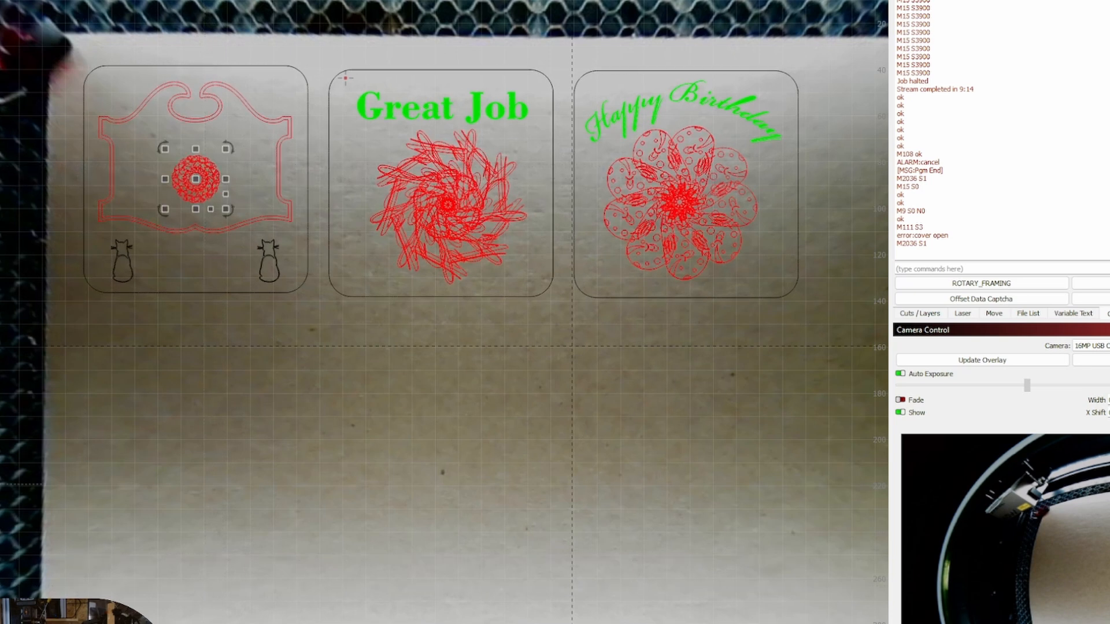
{"action": "left_click", "coordinate": [118, 221]}
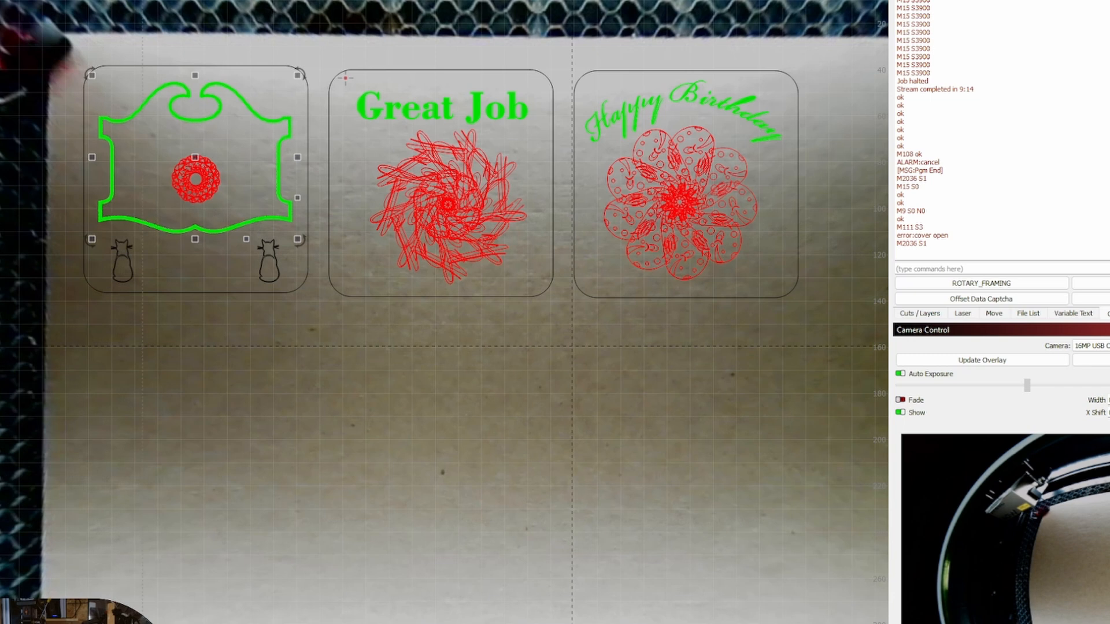
Assign both cat figures in the leftmost coaster to red layer 02.
{"action": "scroll", "coordinate": [143, 622], "scroll_direction": "down", "scroll_amount": 2}
{"action": "left_click", "coordinate": [231, 368]}
{"action": "left_click", "coordinate": [231, 367]}
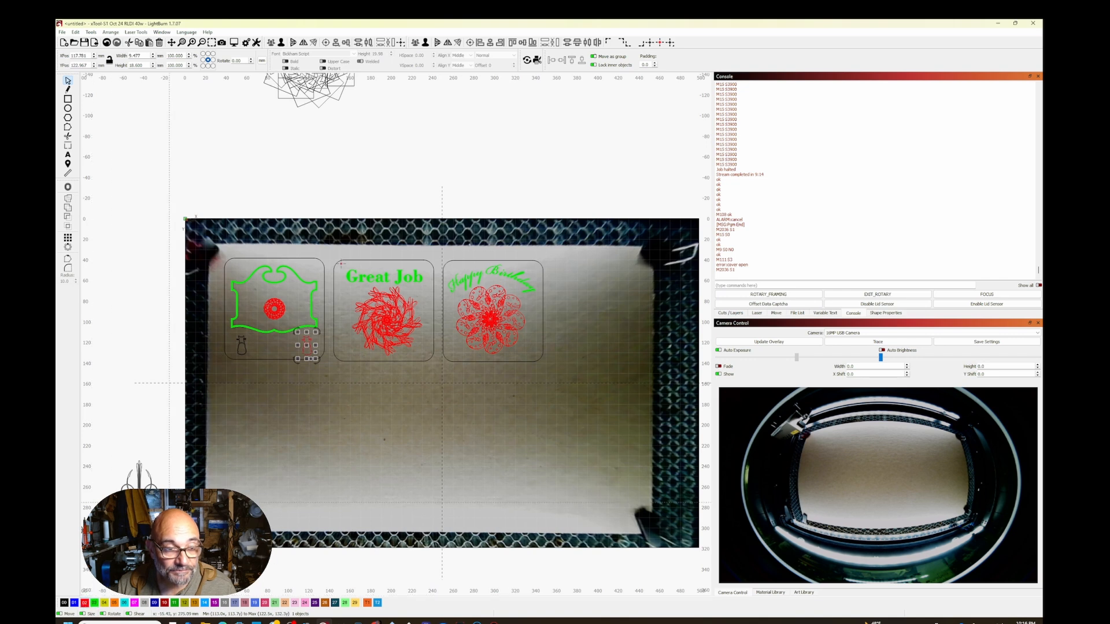
{"action": "left_click_drag", "start_coordinate": [307, 347], "coordinate": [241, 345]}
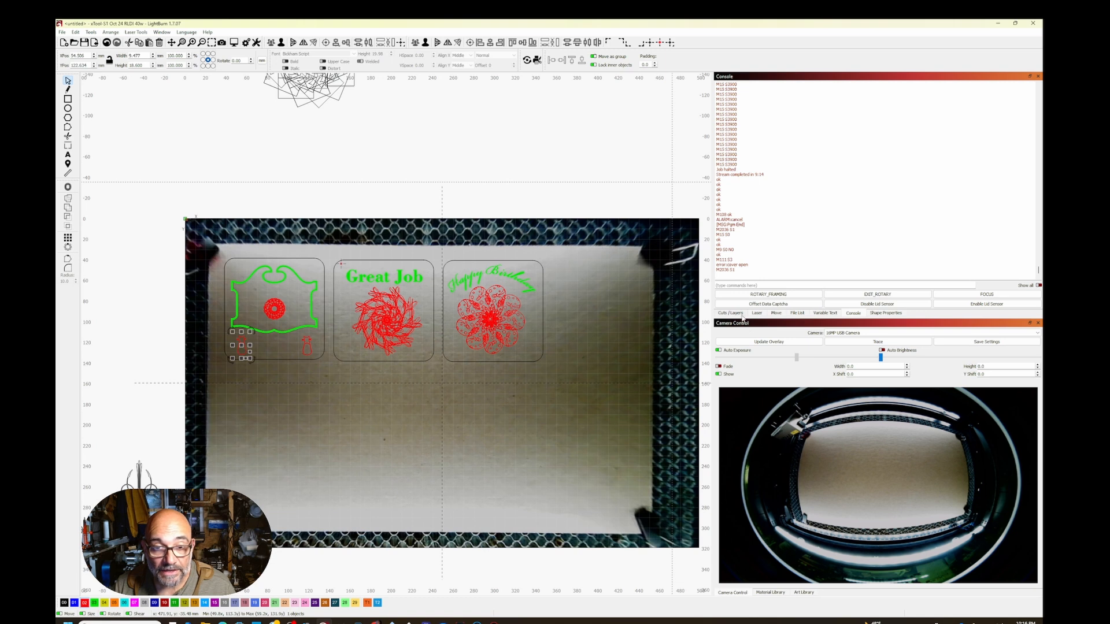
Jog the laser head 25 mm in the positive X direction.
{"action": "left_click", "coordinate": [734, 313]}
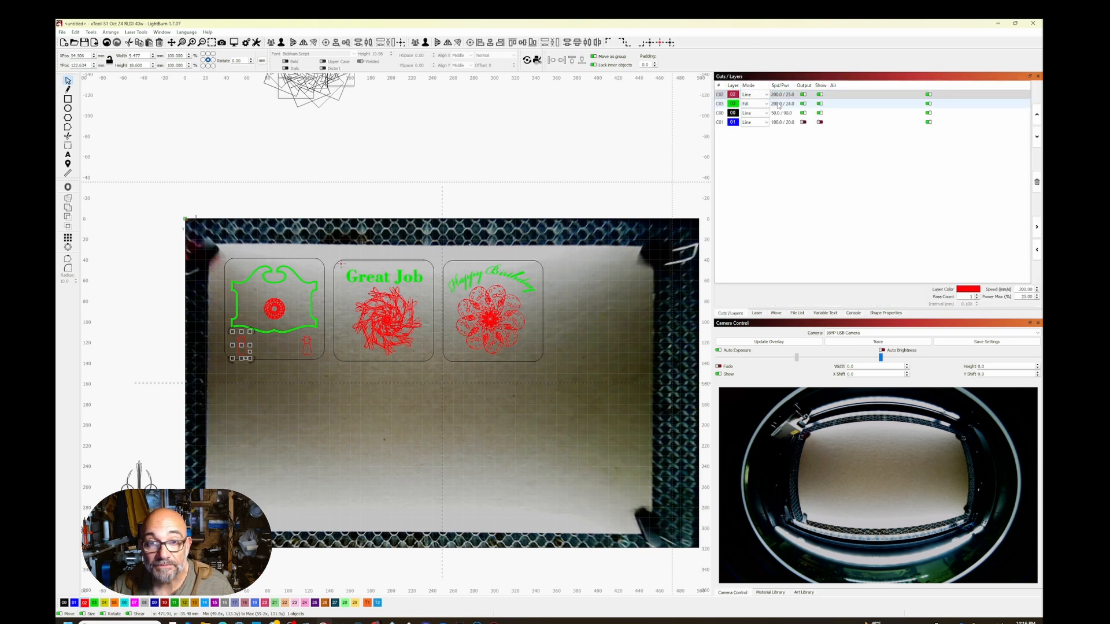
{"action": "left_click", "coordinate": [776, 313]}
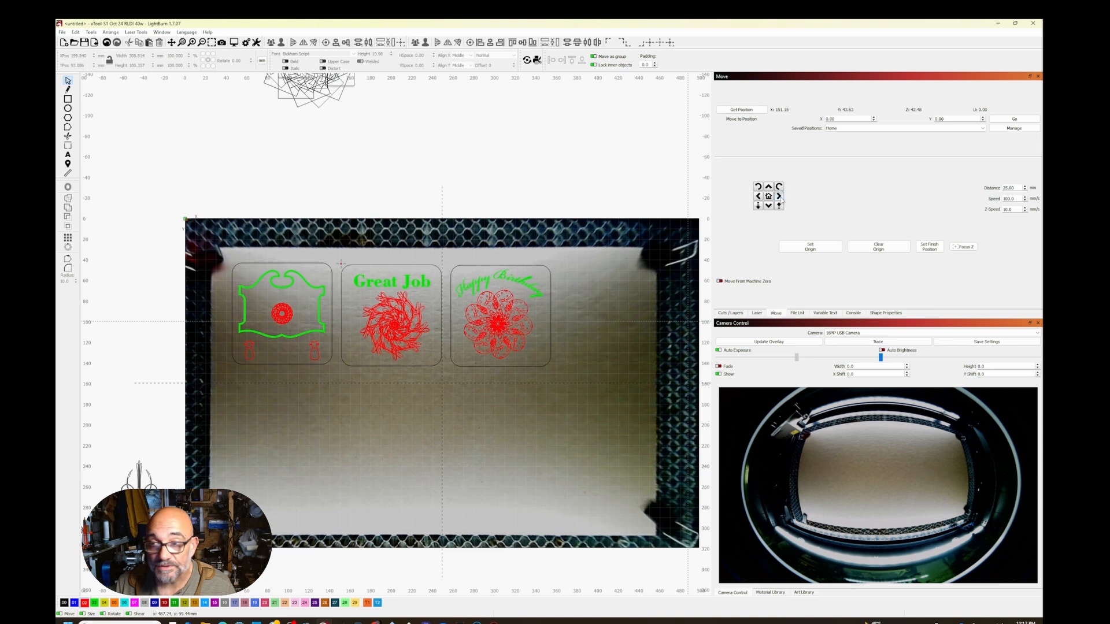
{"action": "left_click", "coordinate": [780, 197]}
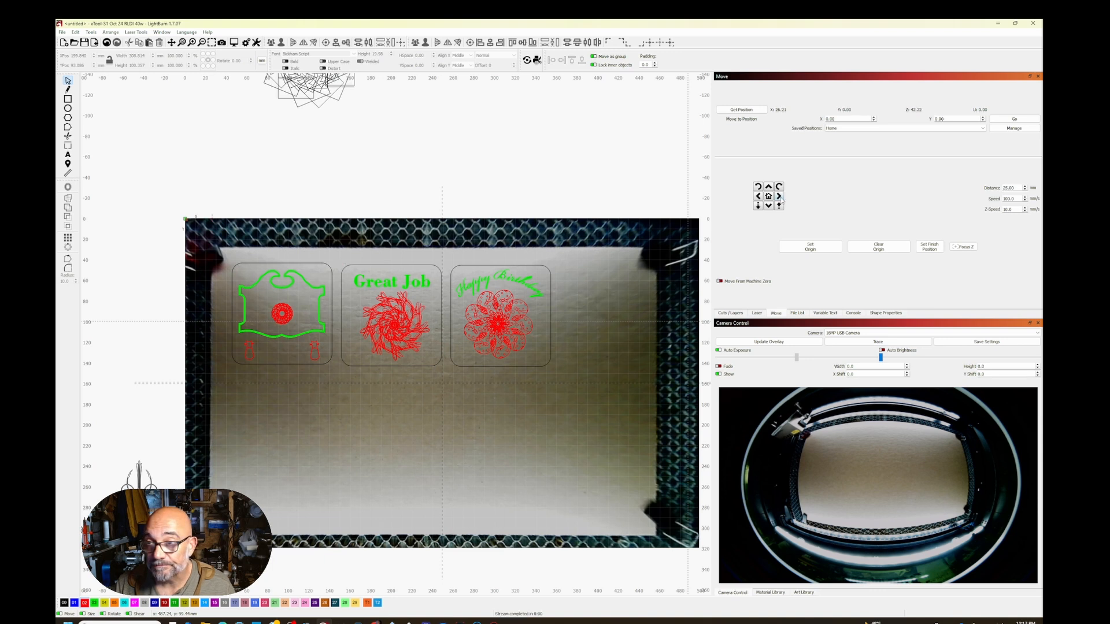
Preview the engraving and cutting job for the three coasters, then close the preview.
{"action": "left_click", "coordinate": [734, 313]}
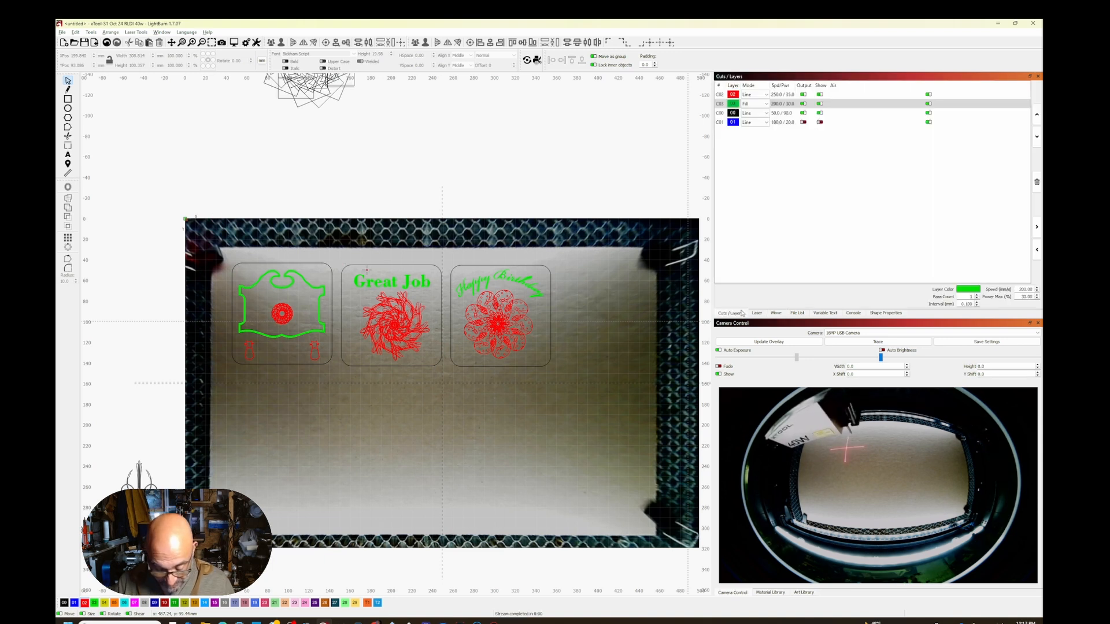
{"action": "key", "text": "alt+p"}
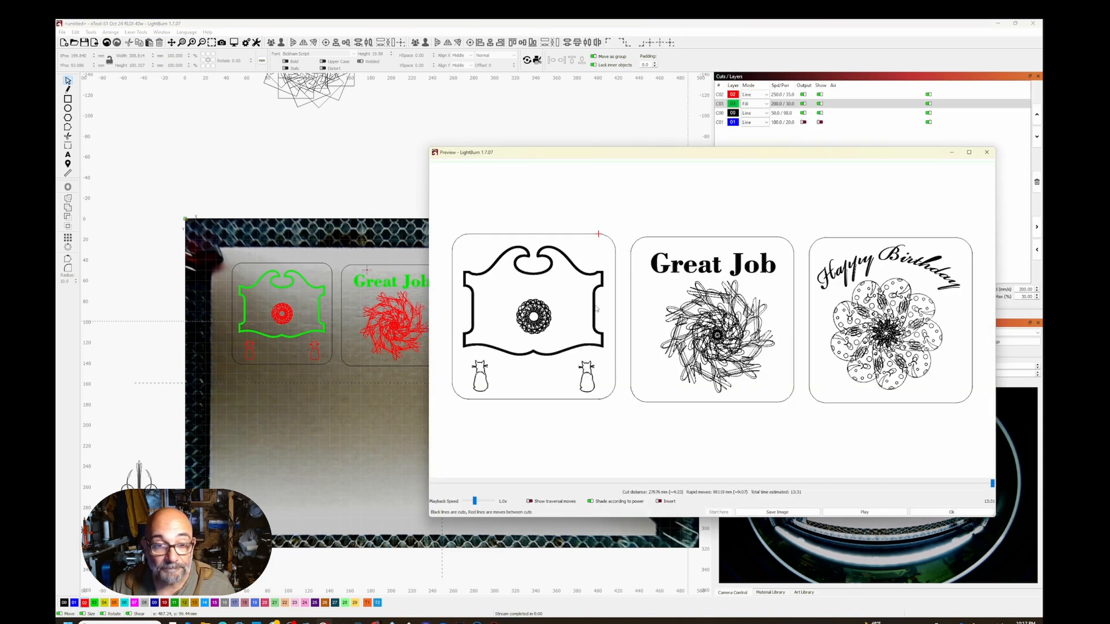
{"action": "left_click", "coordinate": [986, 152]}
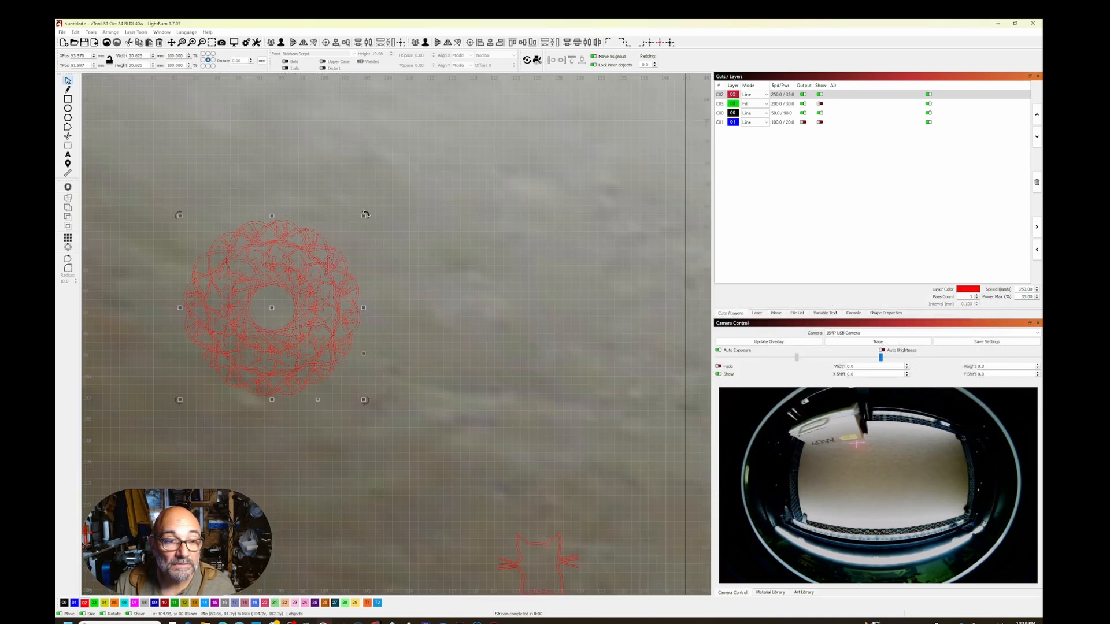
Enlarge the ring pattern to about 28.7 mm wide, show green layer 03 and center the ring inside the plaque frame.
{"action": "left_click_drag", "start_coordinate": [365, 216], "coordinate": [433, 147]}
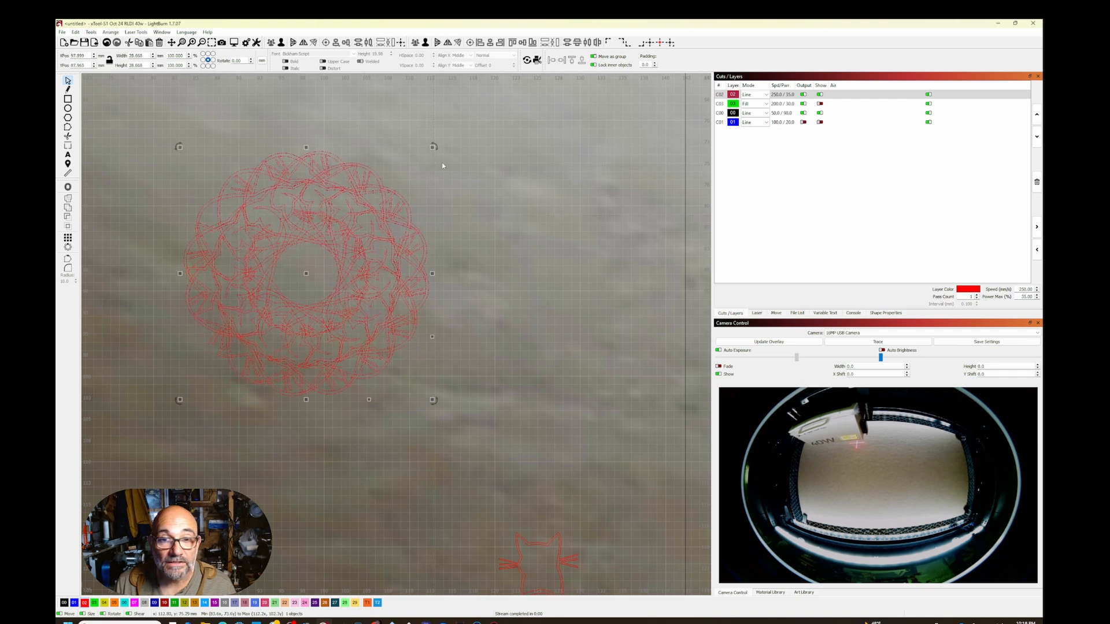
{"action": "left_click", "coordinate": [819, 105]}
{"action": "scroll", "coordinate": [652, 155], "scroll_direction": "down", "scroll_amount": 2}
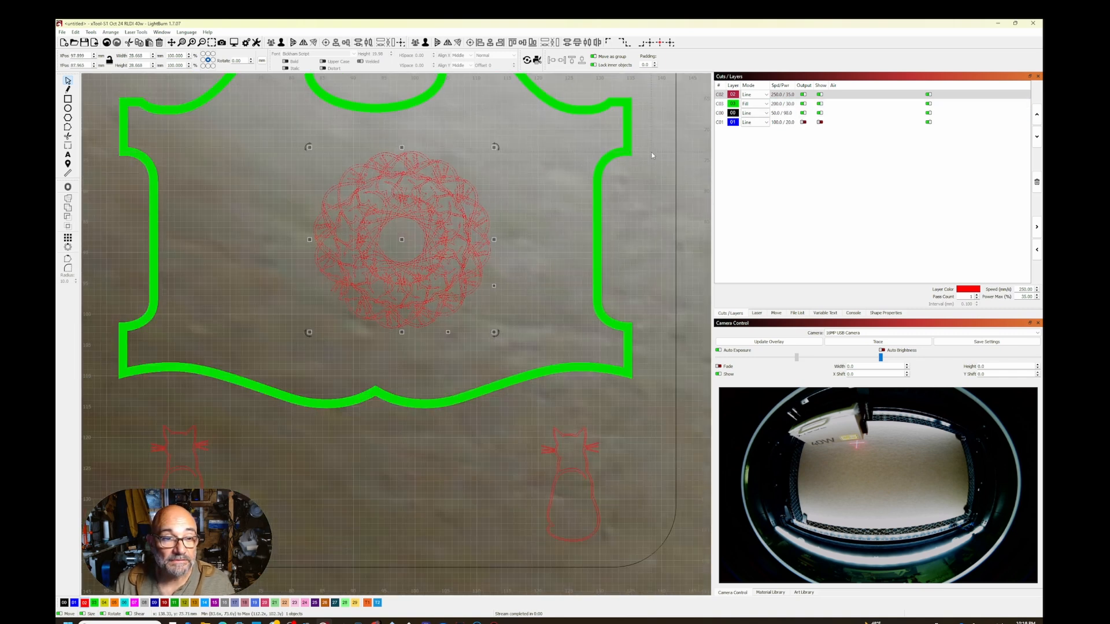
{"action": "left_click_drag", "start_coordinate": [402, 240], "coordinate": [372, 238]}
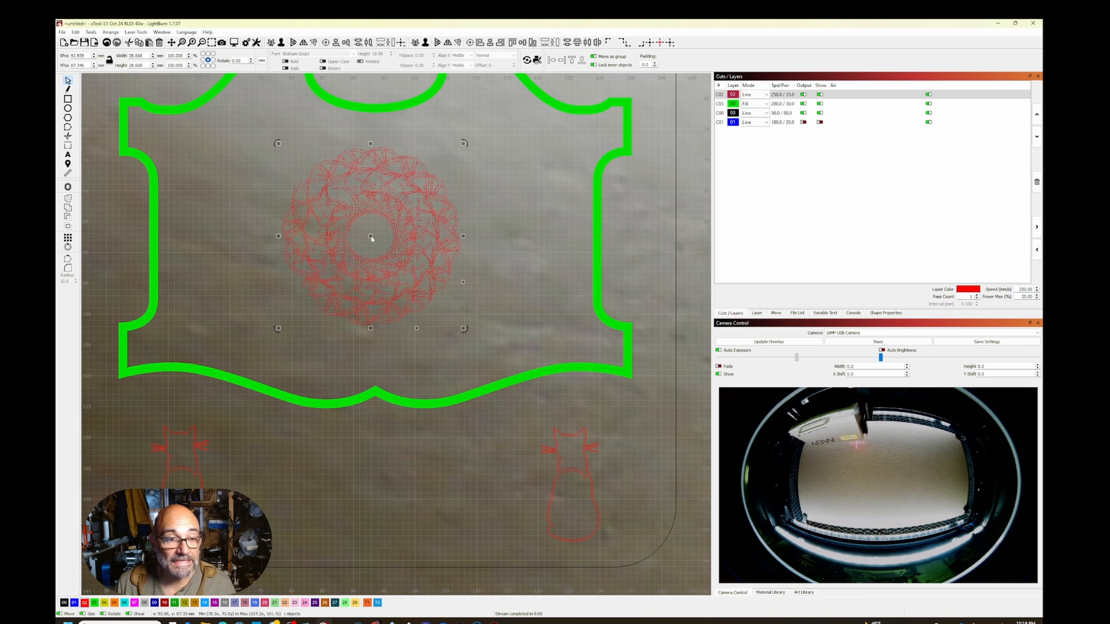
{"action": "scroll", "coordinate": [371, 236], "scroll_direction": "down", "scroll_amount": 5}
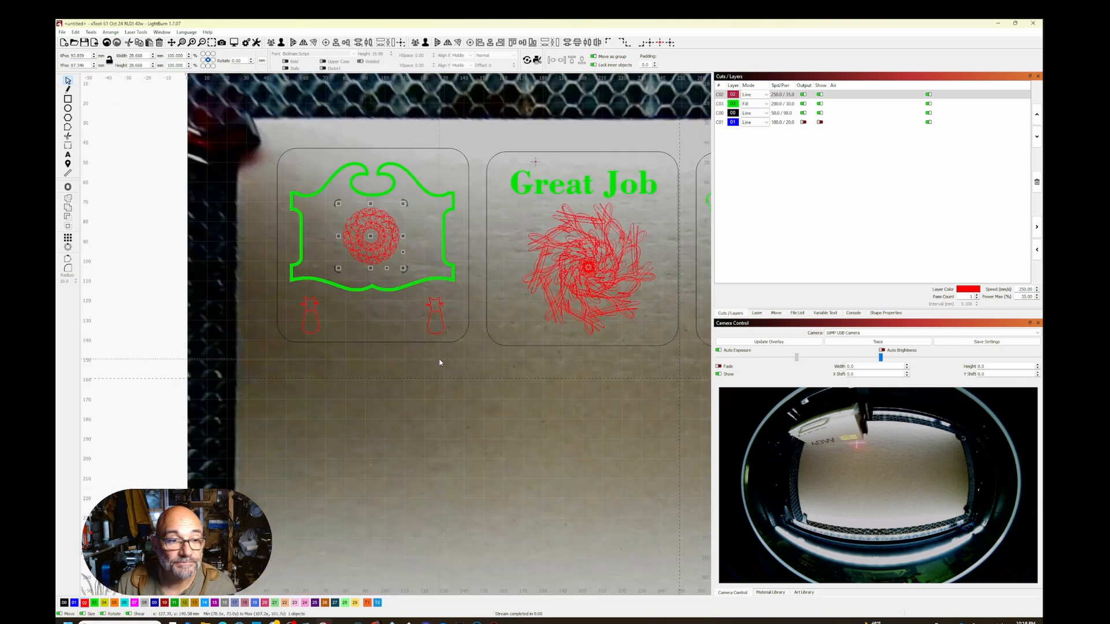
Clear the selection and preview the three coasters with the enlarged ring pattern.
{"action": "left_click", "coordinate": [463, 439]}
{"action": "scroll", "coordinate": [463, 440], "scroll_direction": "down", "scroll_amount": 1}
{"action": "left_click_drag", "start_coordinate": [464, 439], "coordinate": [337, 419]}
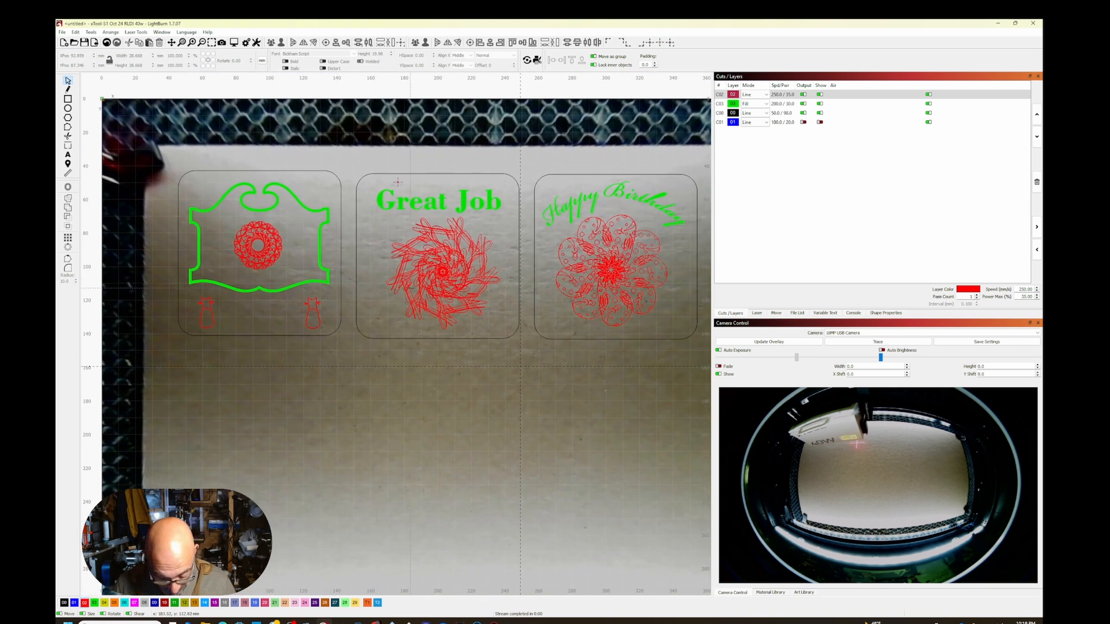
{"action": "key", "text": "alt+p"}
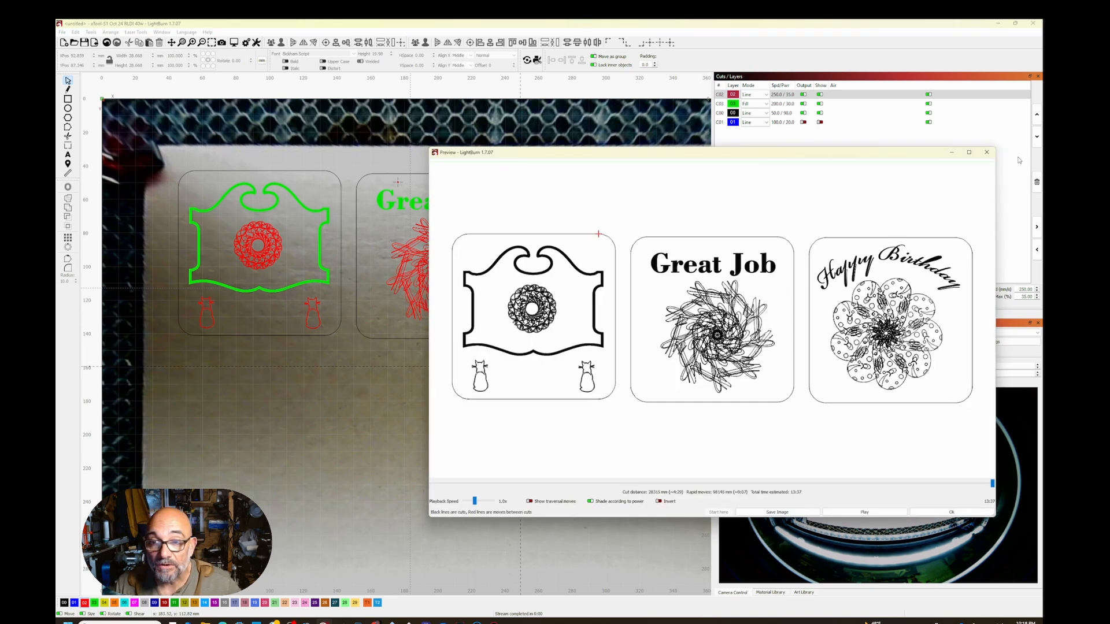
Close the preview, start the laser job for the three coasters and confirm the focus and air-assist start check.
{"action": "left_click", "coordinate": [987, 152]}
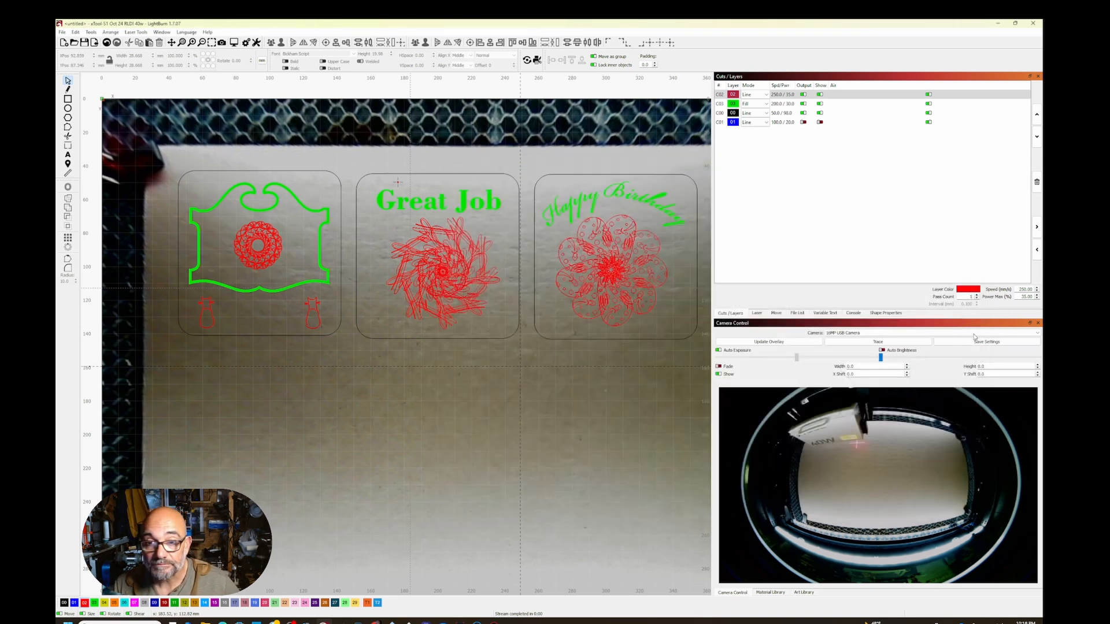
{"action": "left_click", "coordinate": [759, 313]}
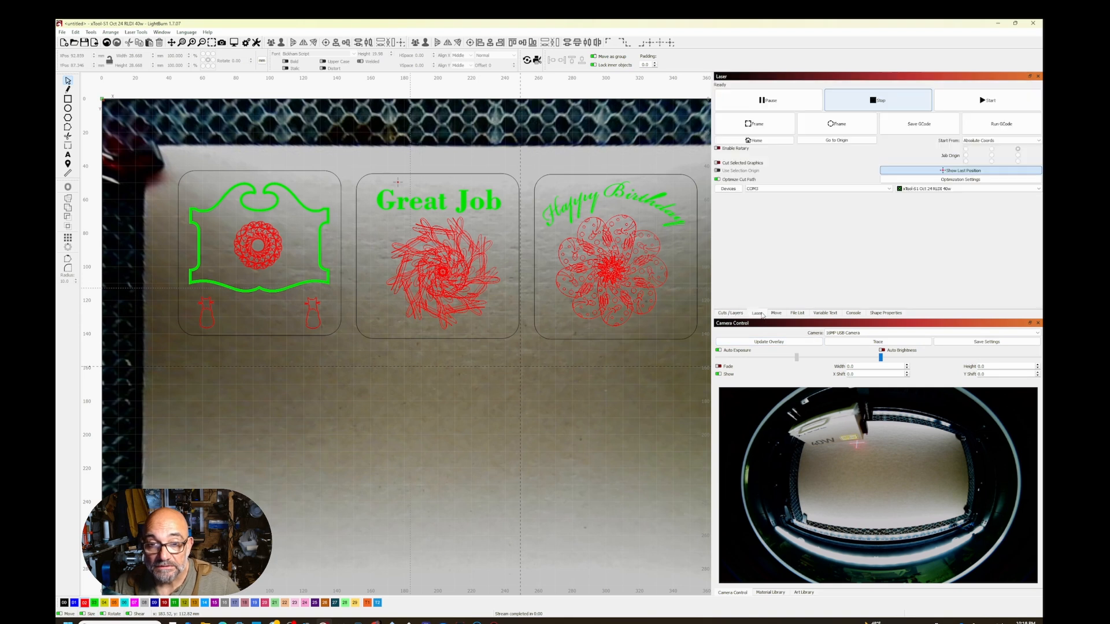
{"action": "left_click", "coordinate": [989, 101]}
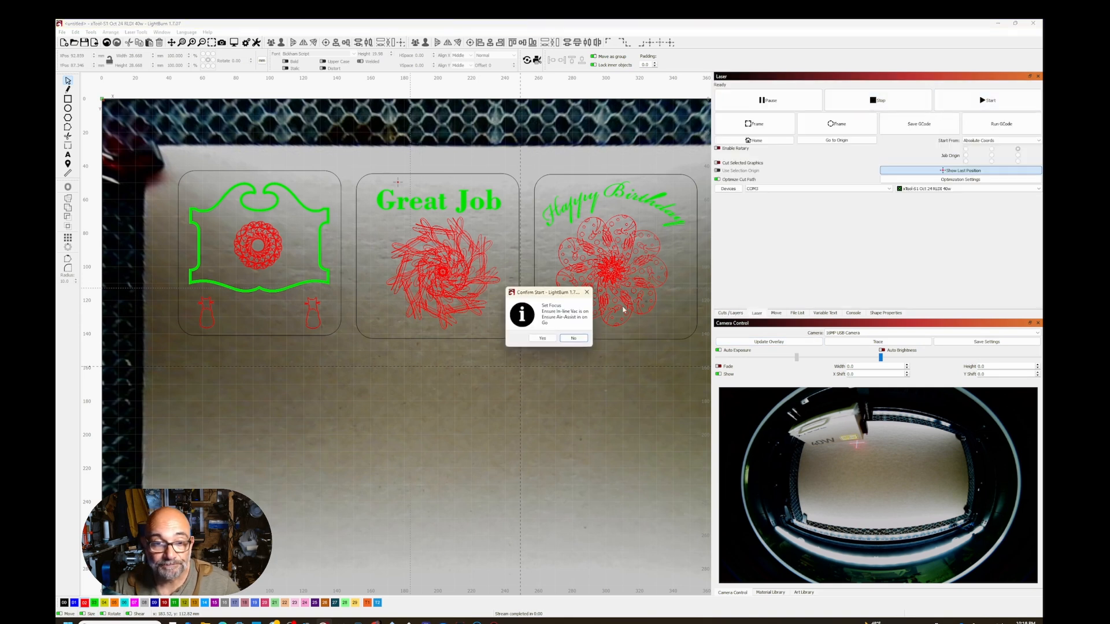
{"action": "left_click", "coordinate": [543, 338]}
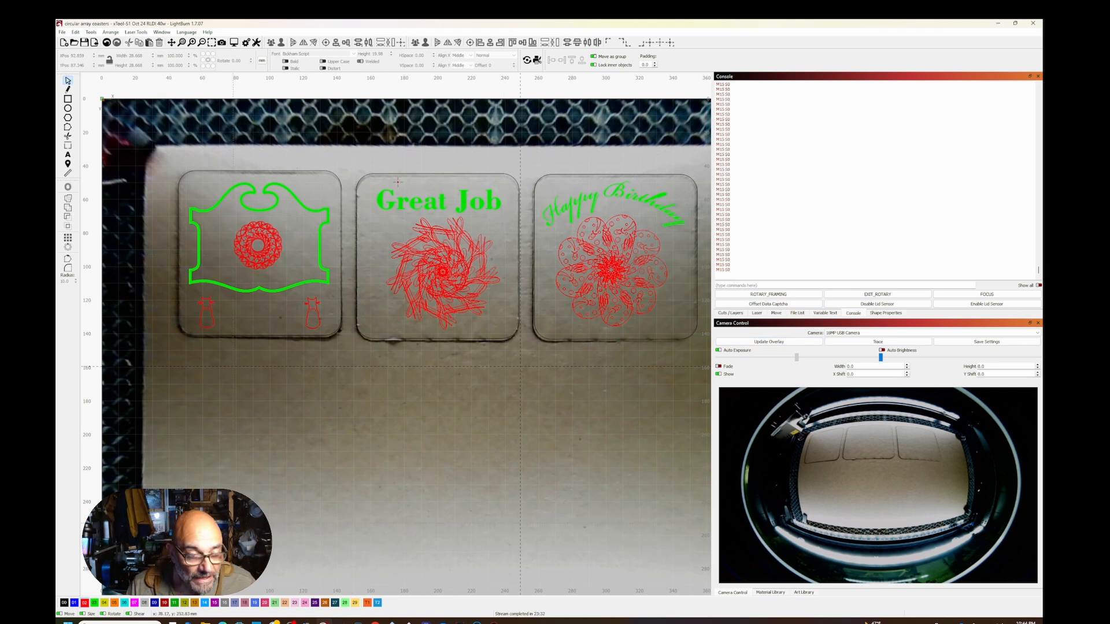
Update the camera overlay, then turn off output and visibility for black layer 00 holding the coaster outlines.
{"action": "left_click", "coordinate": [751, 340]}
{"action": "left_click", "coordinate": [731, 313]}
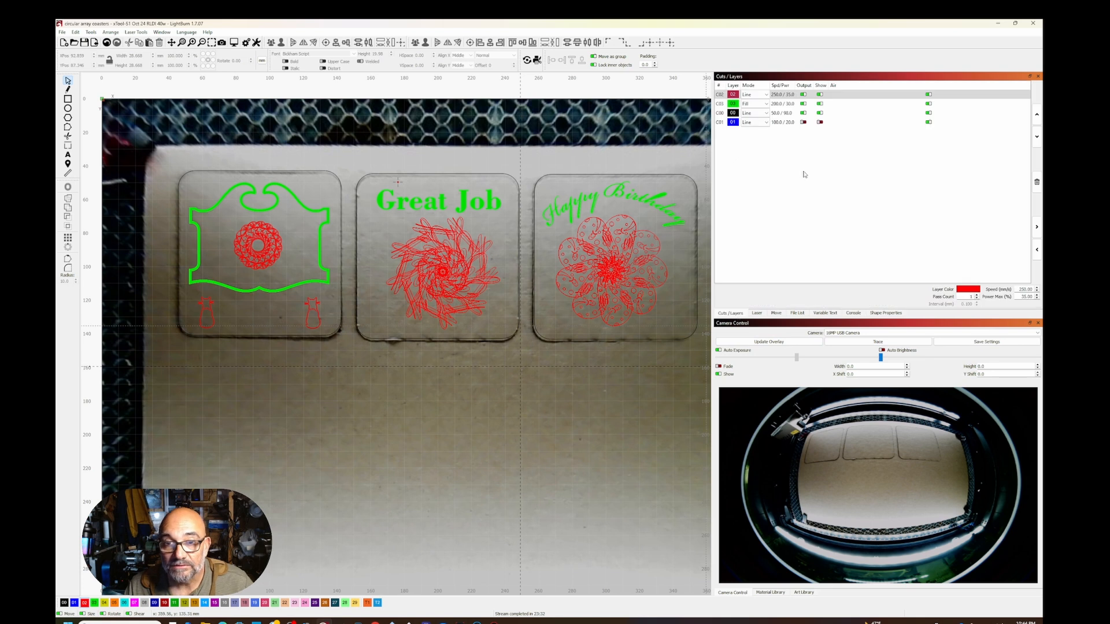
{"action": "left_click", "coordinate": [803, 113]}
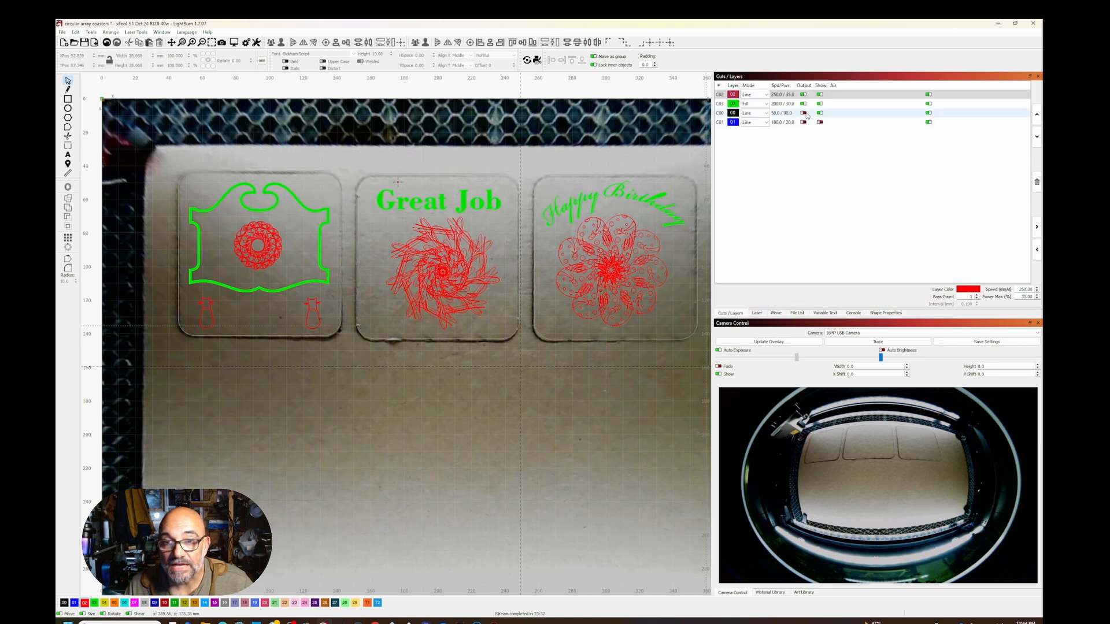
{"action": "left_click", "coordinate": [820, 113]}
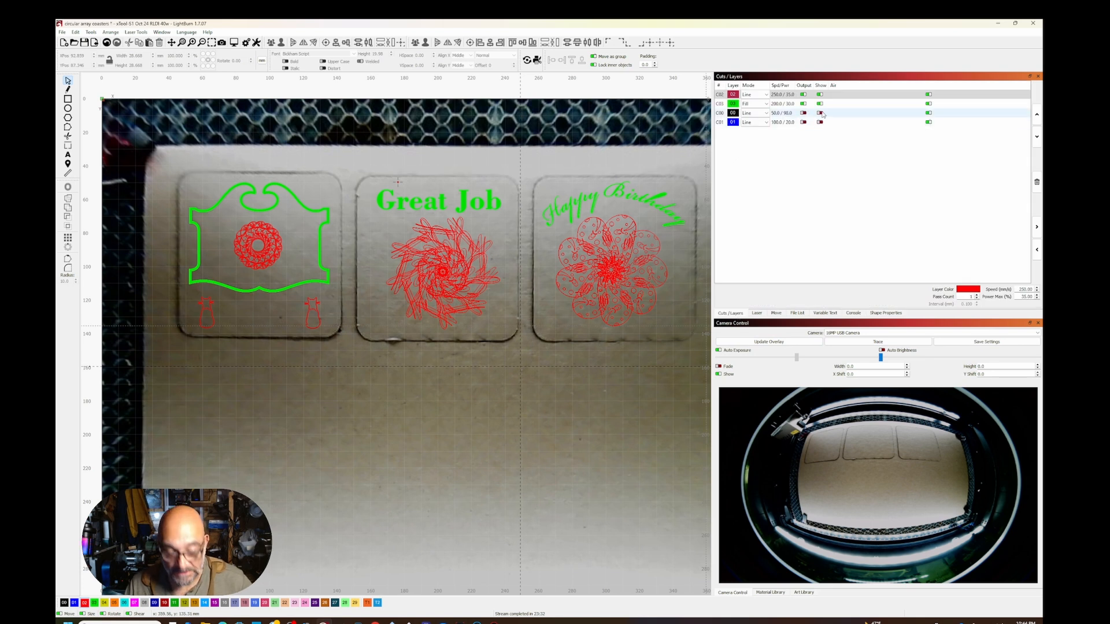
Preview the engraving without the coaster outlines, close the preview and start the laser job again.
{"action": "key", "text": "alt+p"}
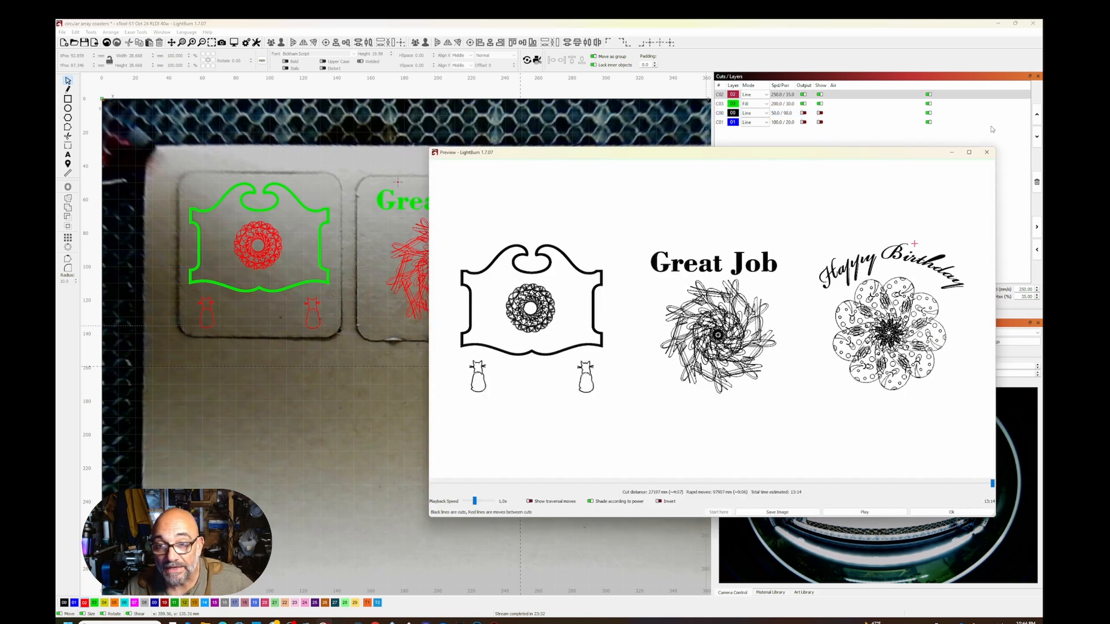
{"action": "left_click", "coordinate": [987, 153]}
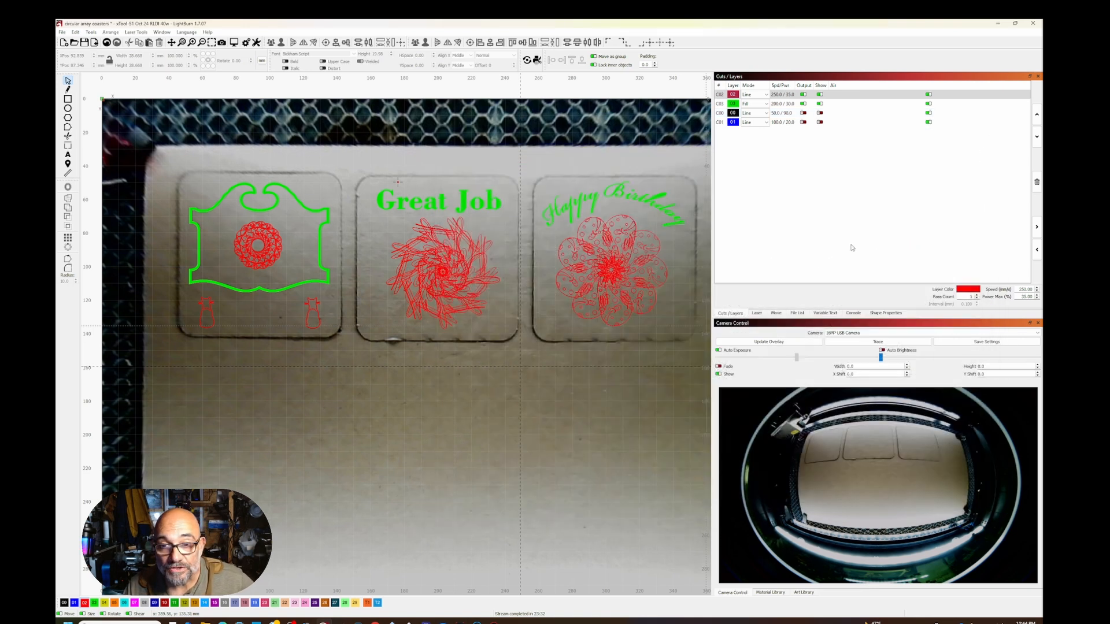
{"action": "left_click", "coordinate": [757, 314]}
{"action": "left_click", "coordinate": [991, 101]}
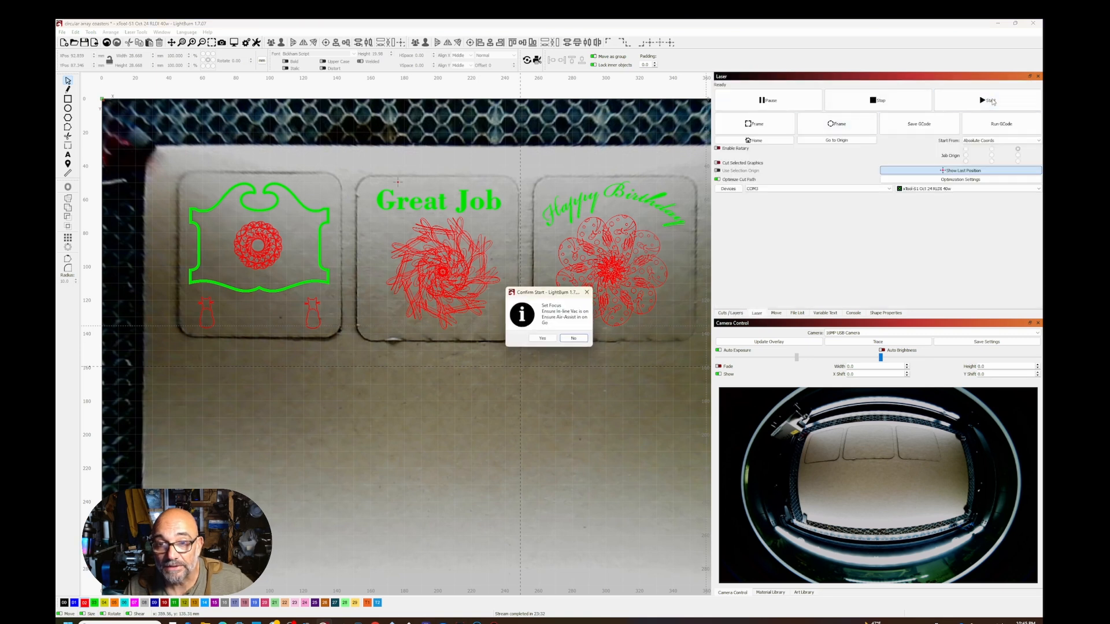